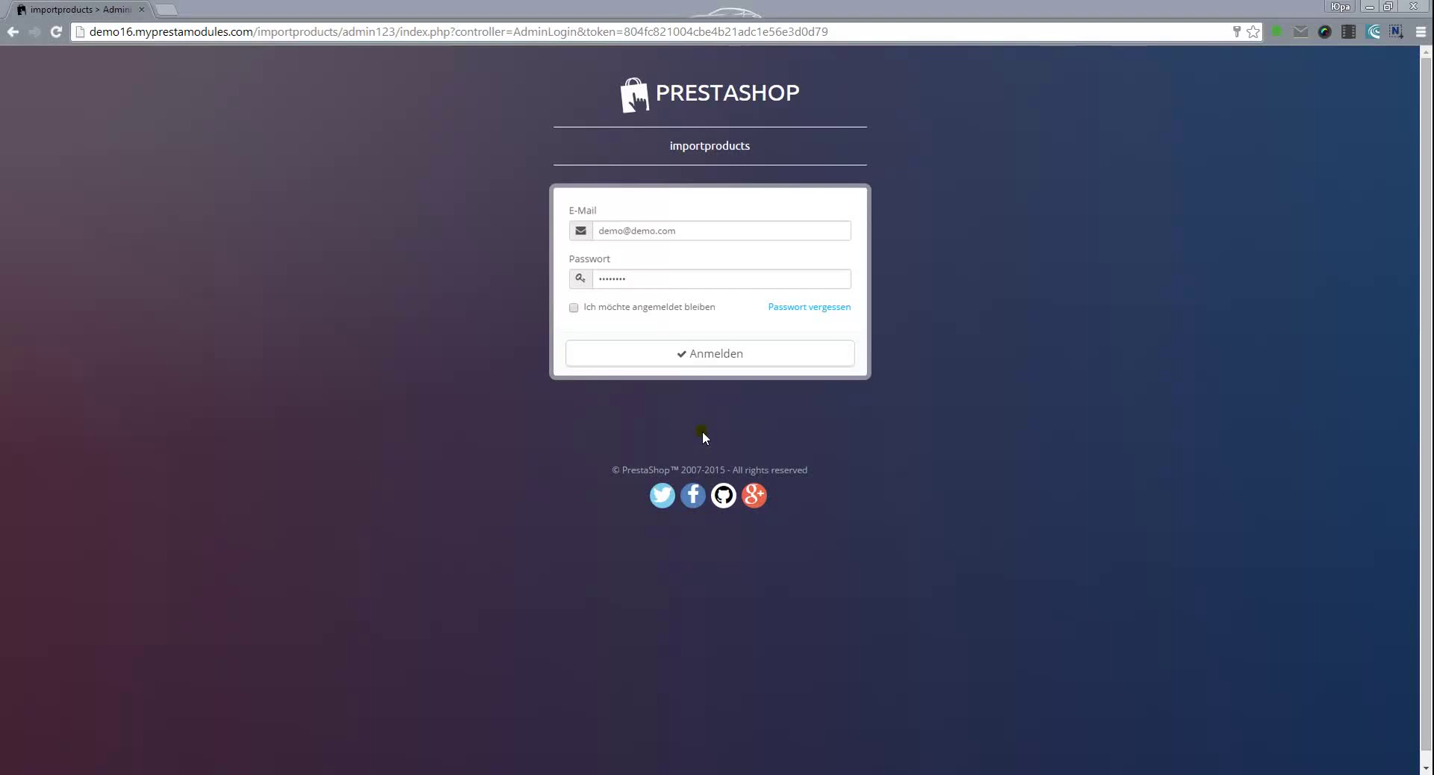
Step: Log in, dismiss the save-password prompt and open Modules > Modules from the sidebar
left_click(701, 360)
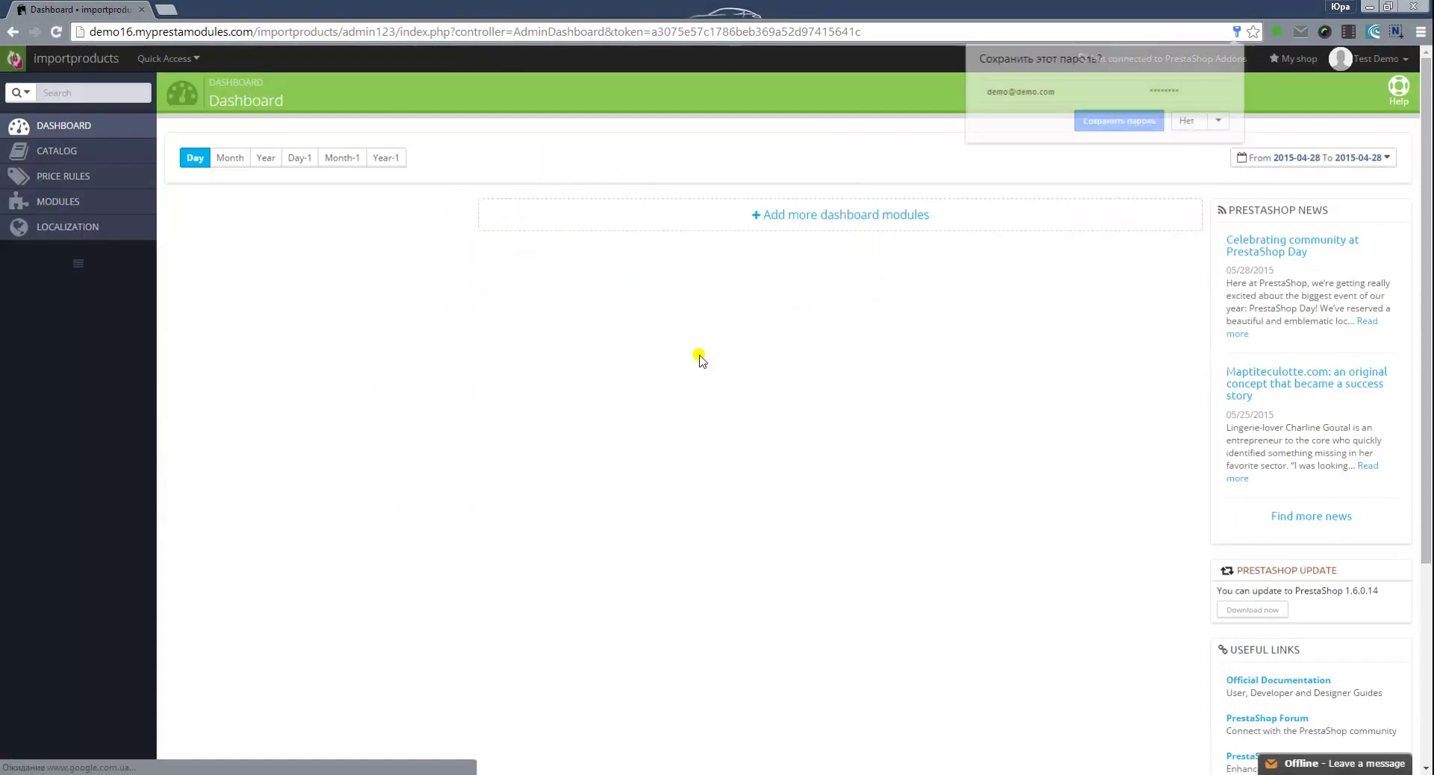
left_click(1186, 121)
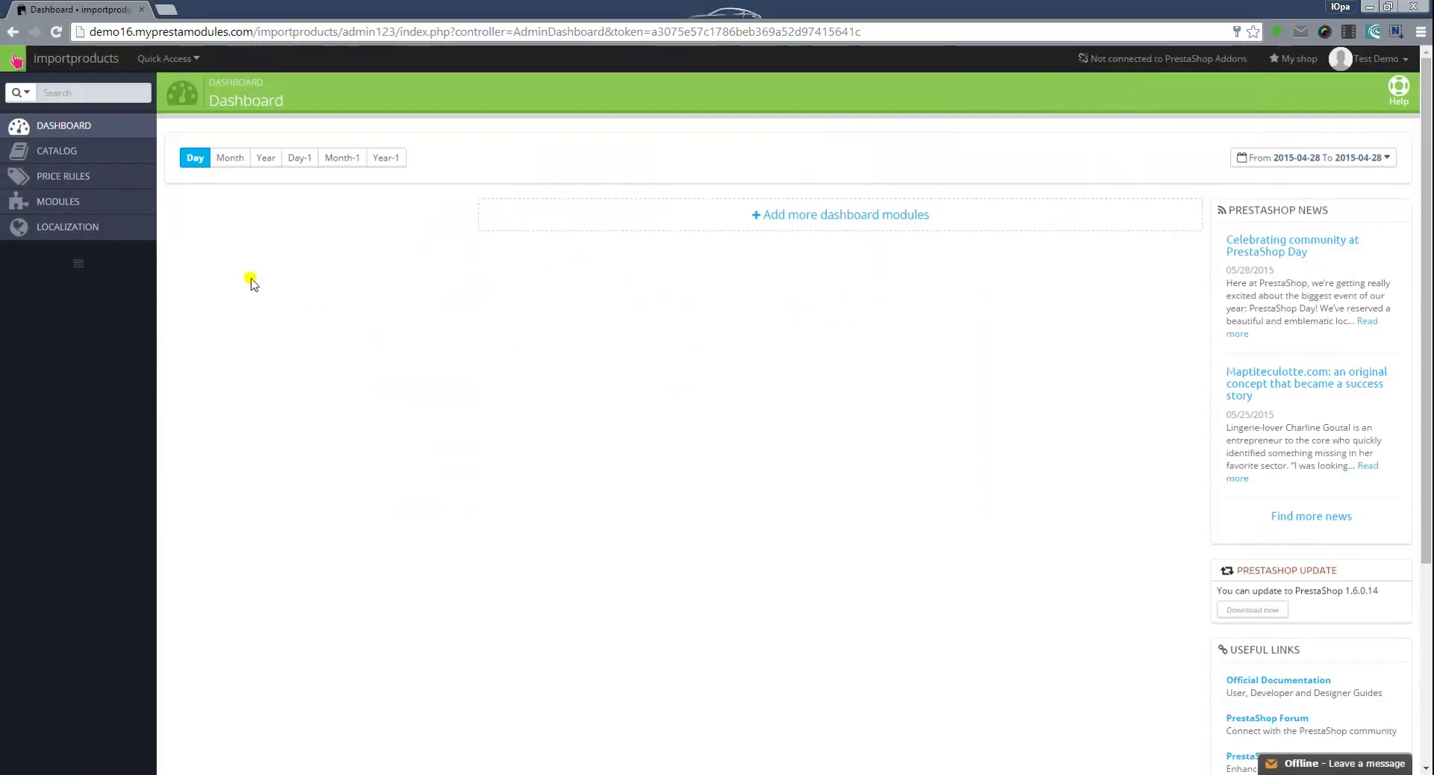
mouse_move(119, 209)
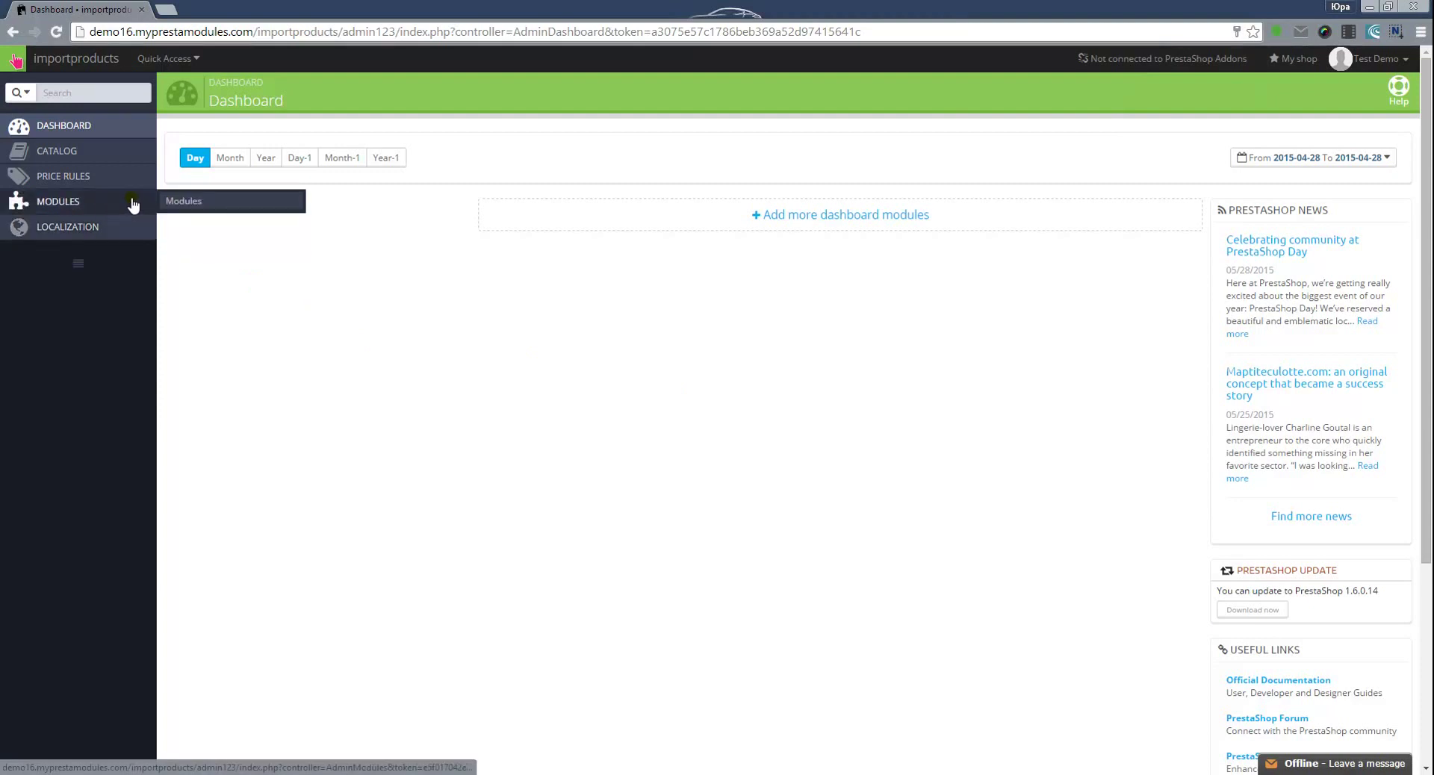
left_click(178, 203)
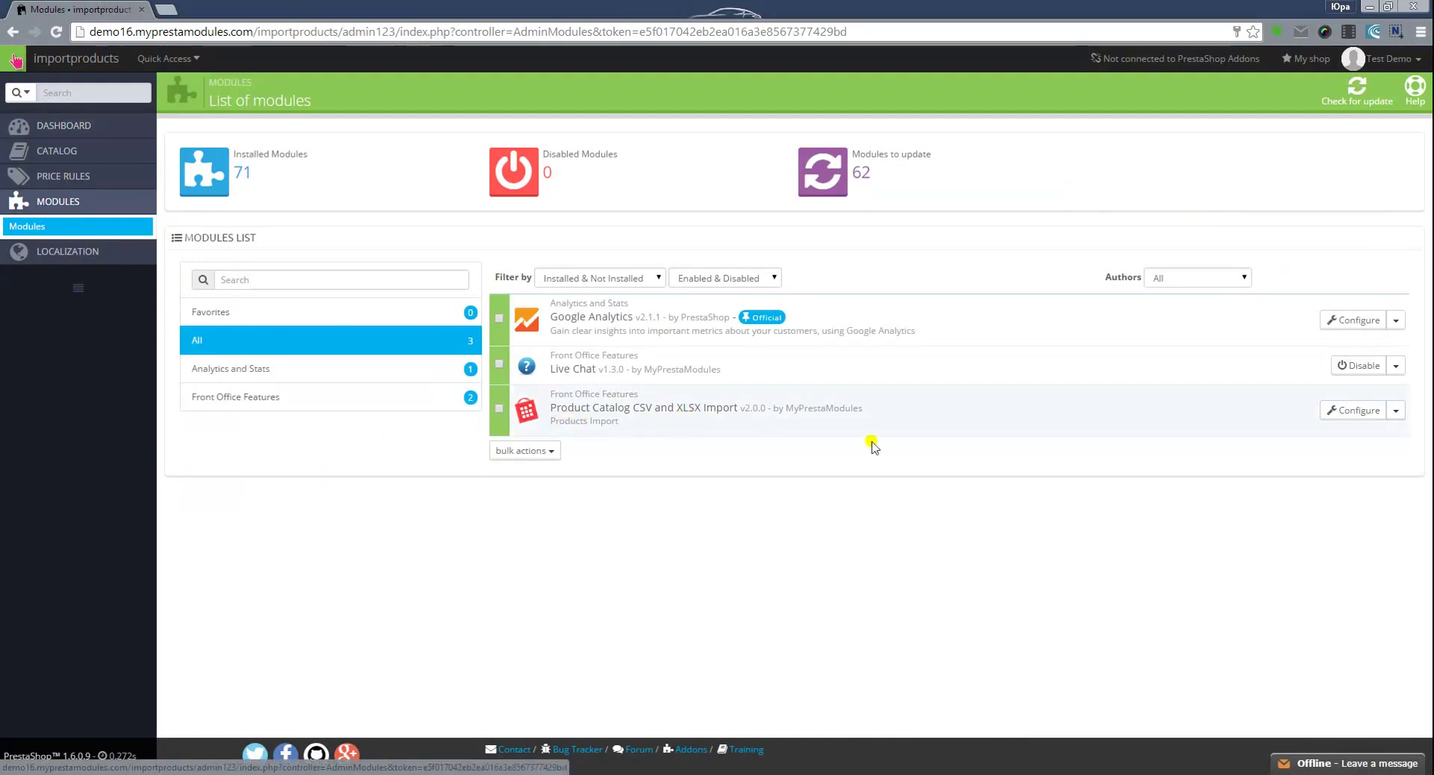
Step: Open the Product Catalog CSV and XLSX Import configuration and open Catalog > Products in a new tab
left_click(1343, 417)
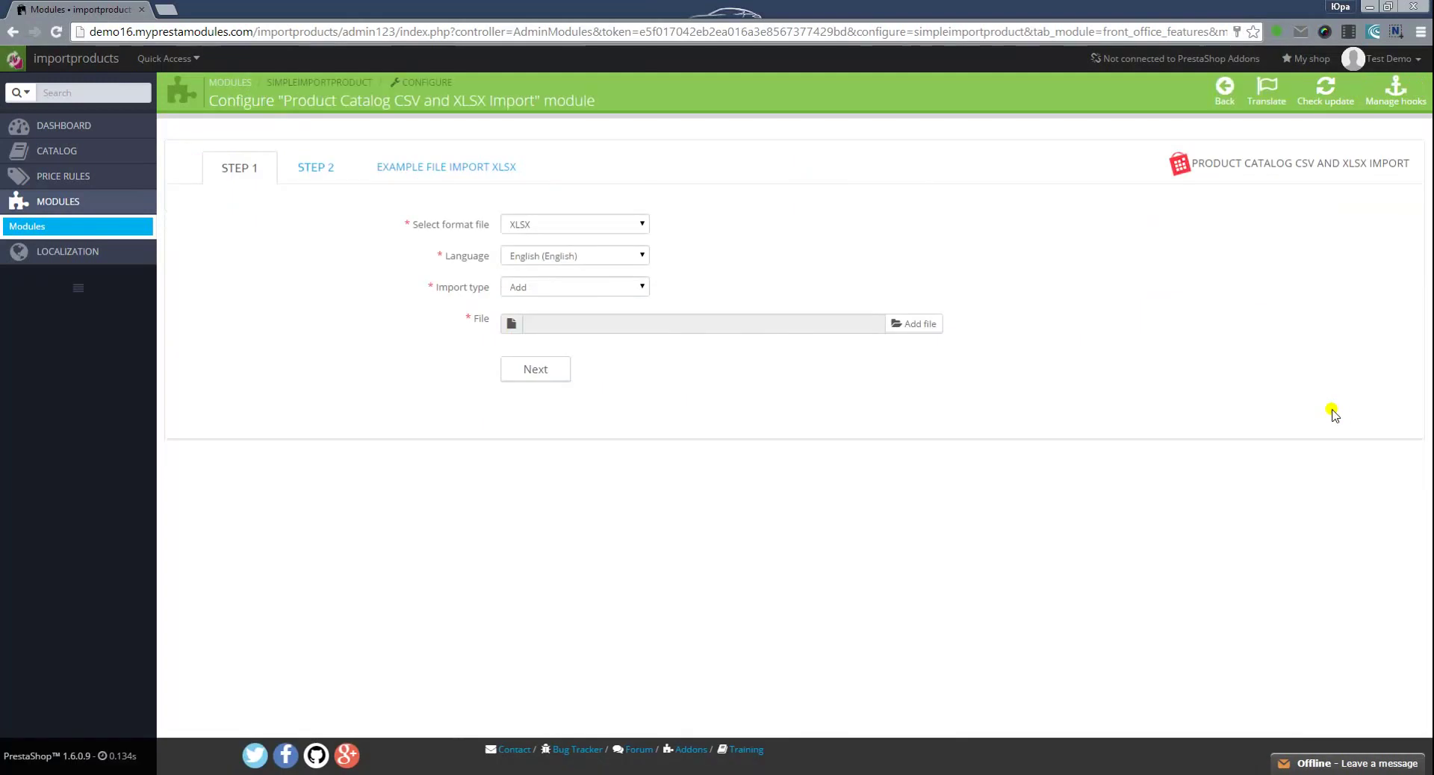
mouse_move(60, 153)
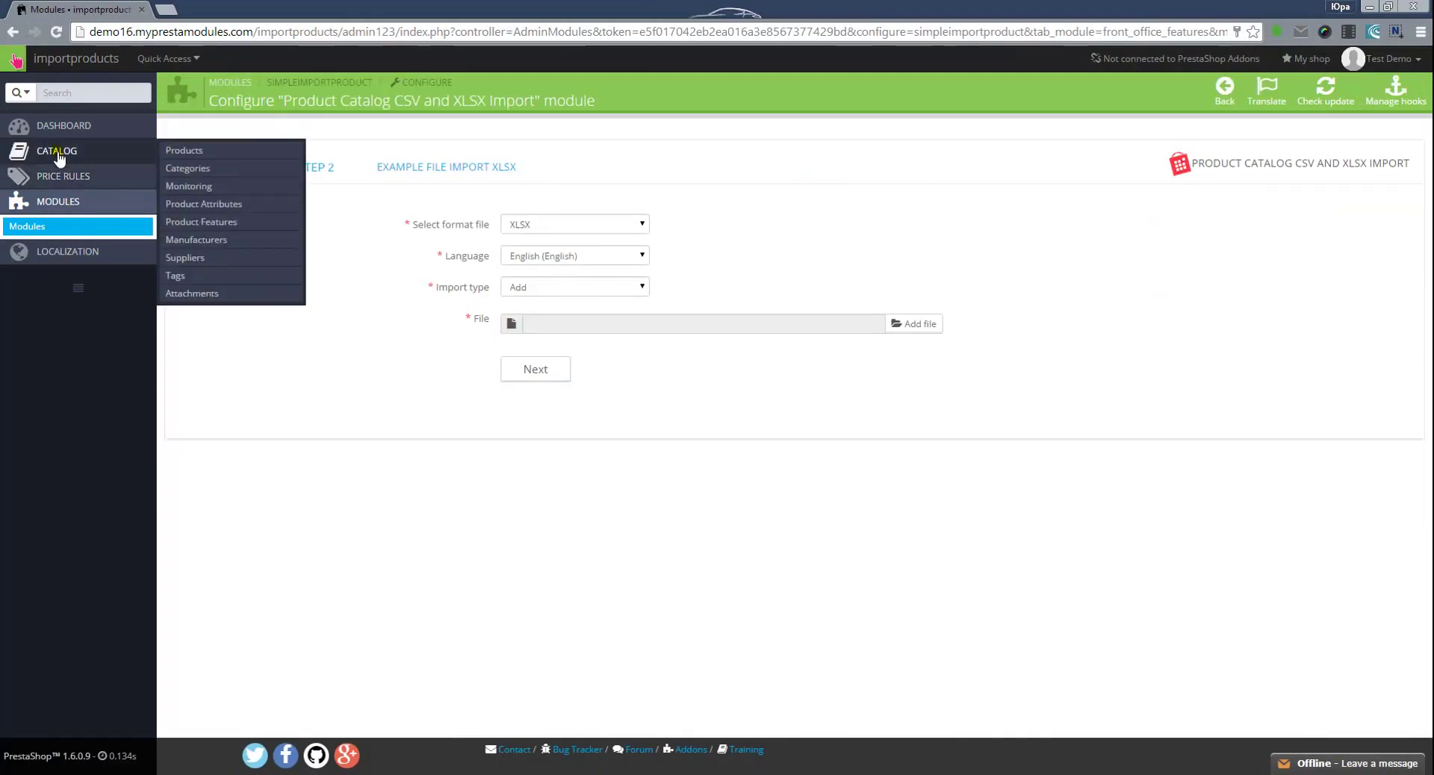
middle_click(172, 153)
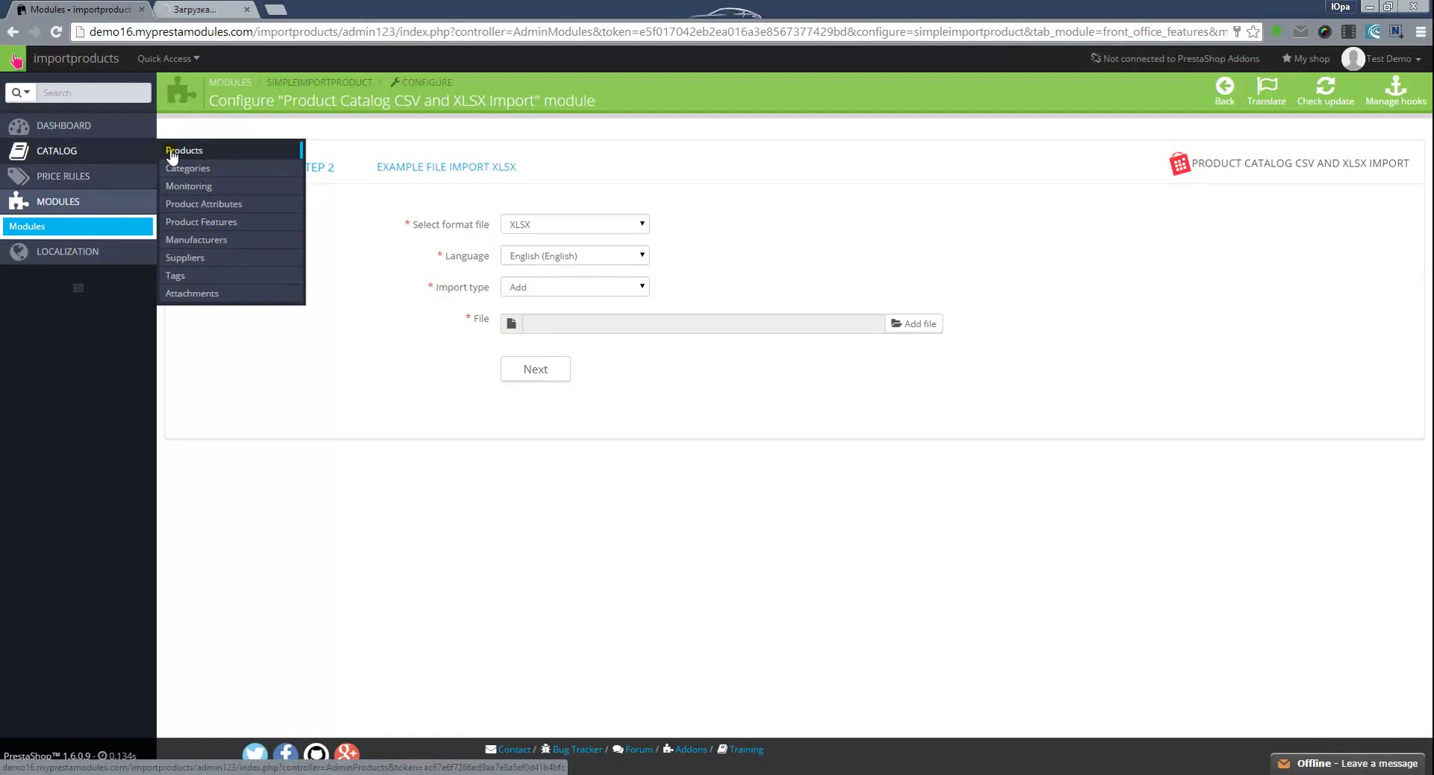
Step: Review the 46-product catalog list in the second tab, then return to the import module settings
left_click(192, 10)
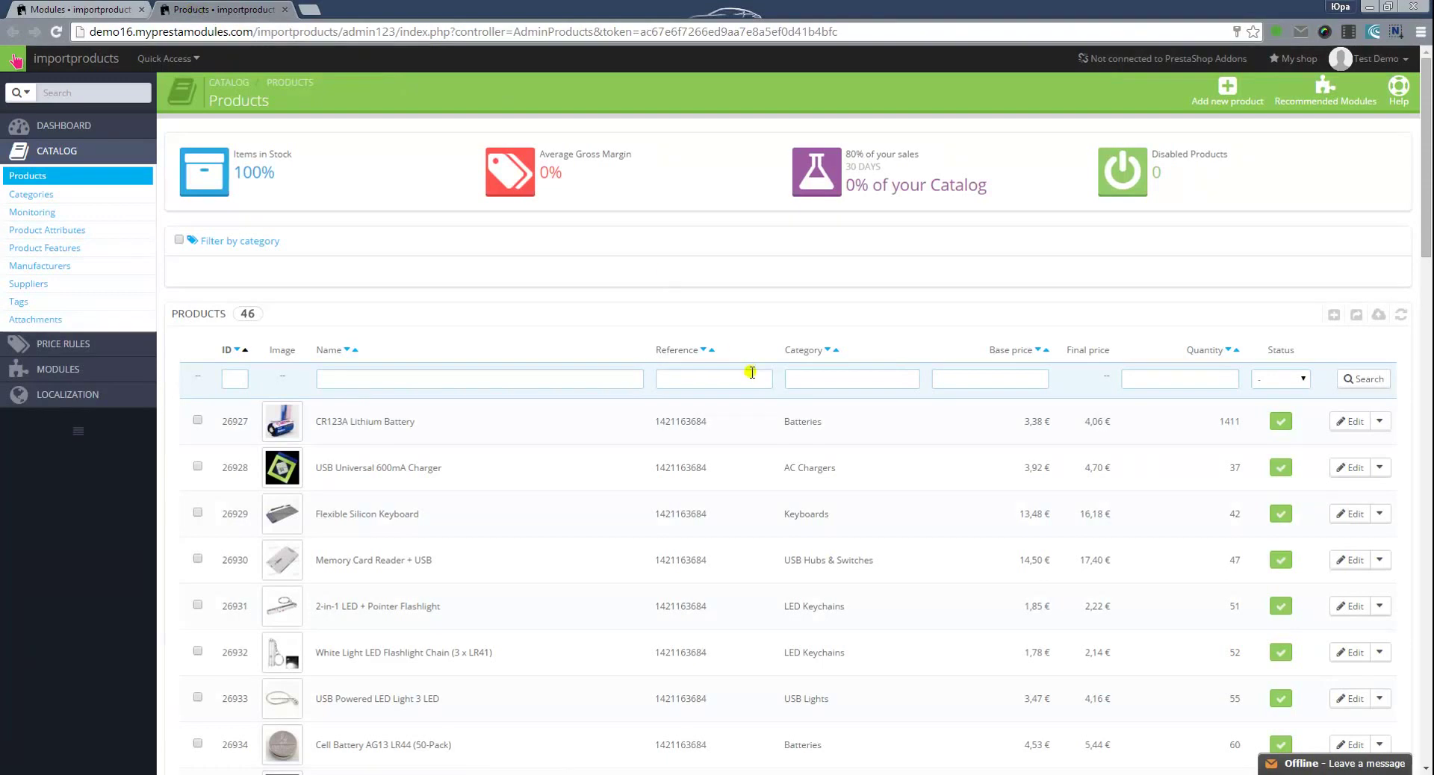
scroll(733, 364, "down", 3)
scroll(733, 363, "down", 5)
scroll(487, 453, "down", 5)
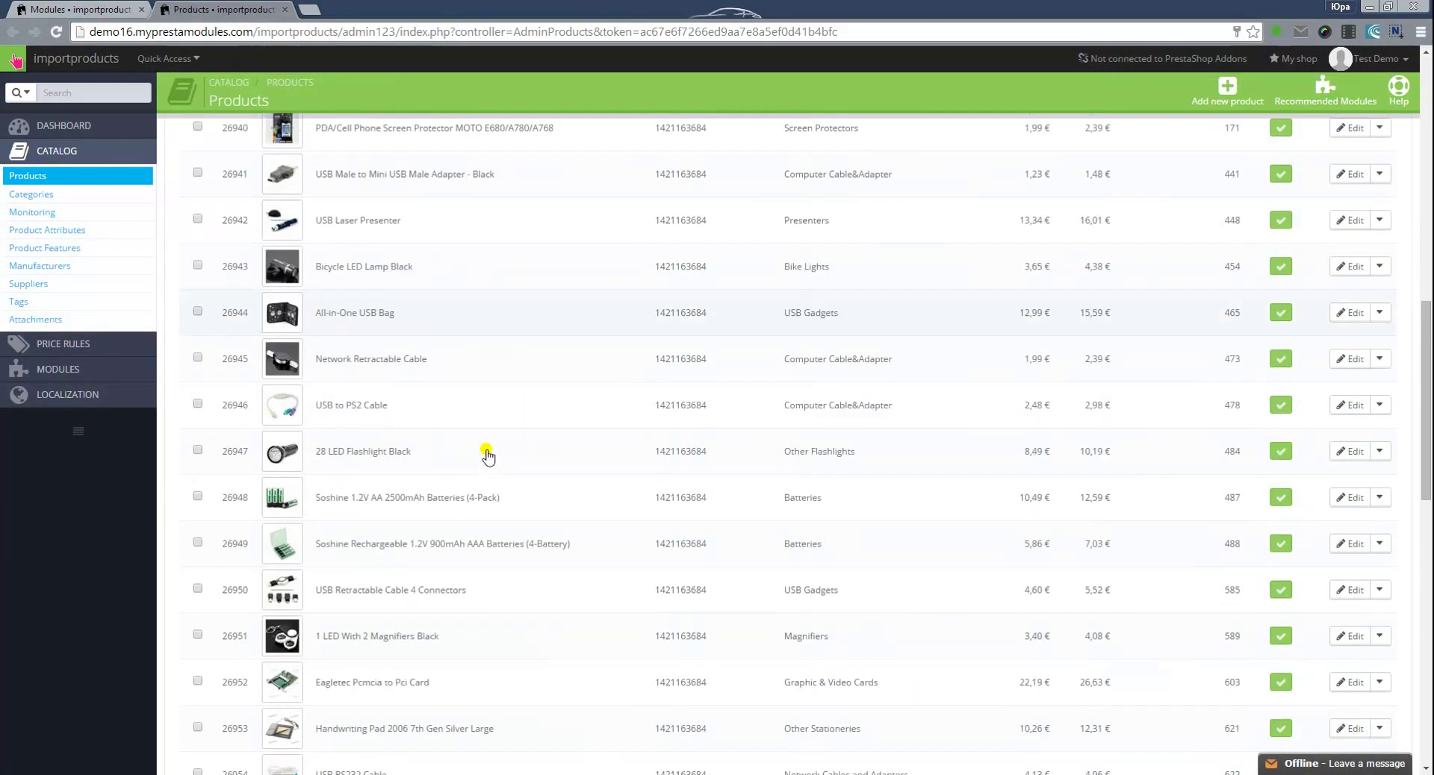
scroll(488, 453, "down", 4)
scroll(480, 458, "down", 3)
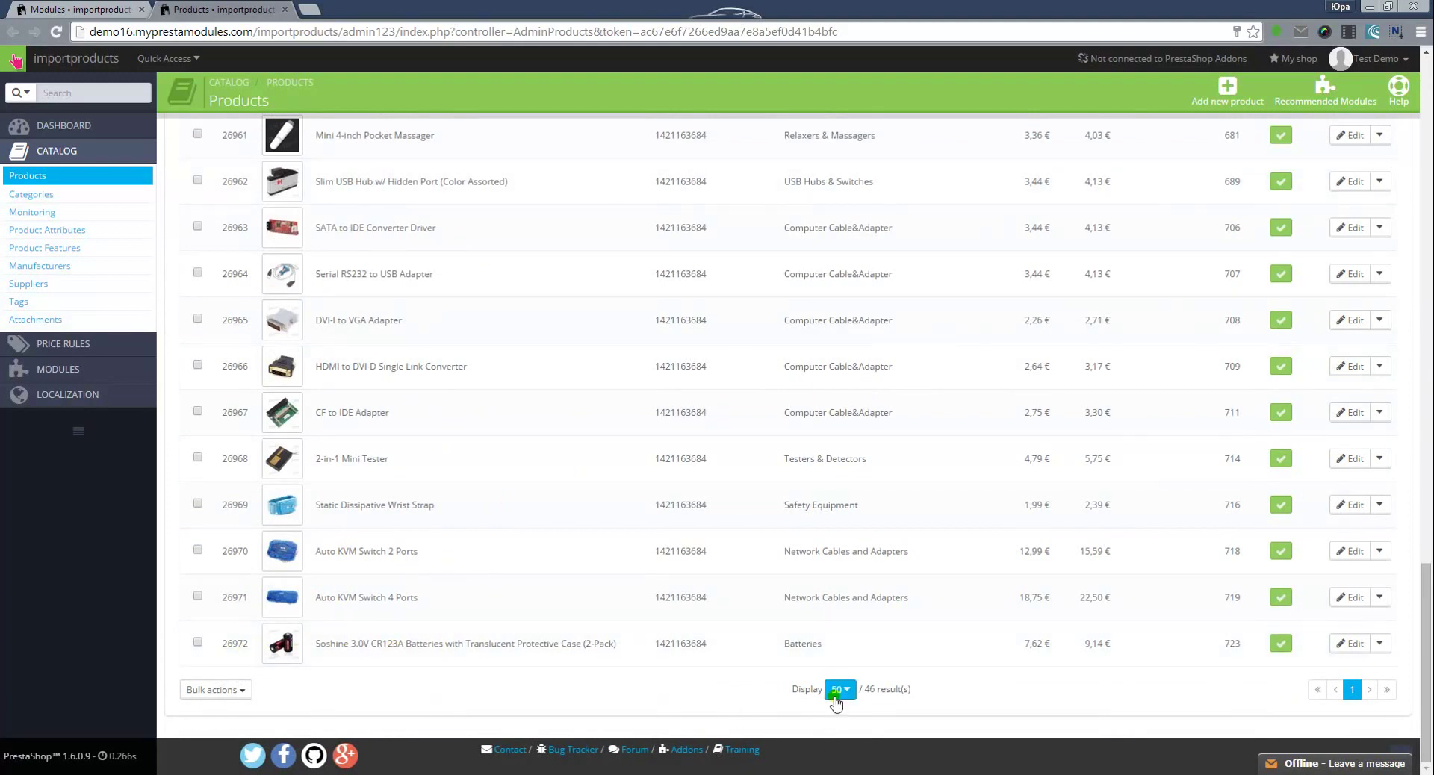
left_click(78, 8)
left_click(288, 353)
Step: Try CSV with semicolon delimiter and Add/update matched by name, then set import type back to Add
left_click(534, 226)
left_click(514, 257)
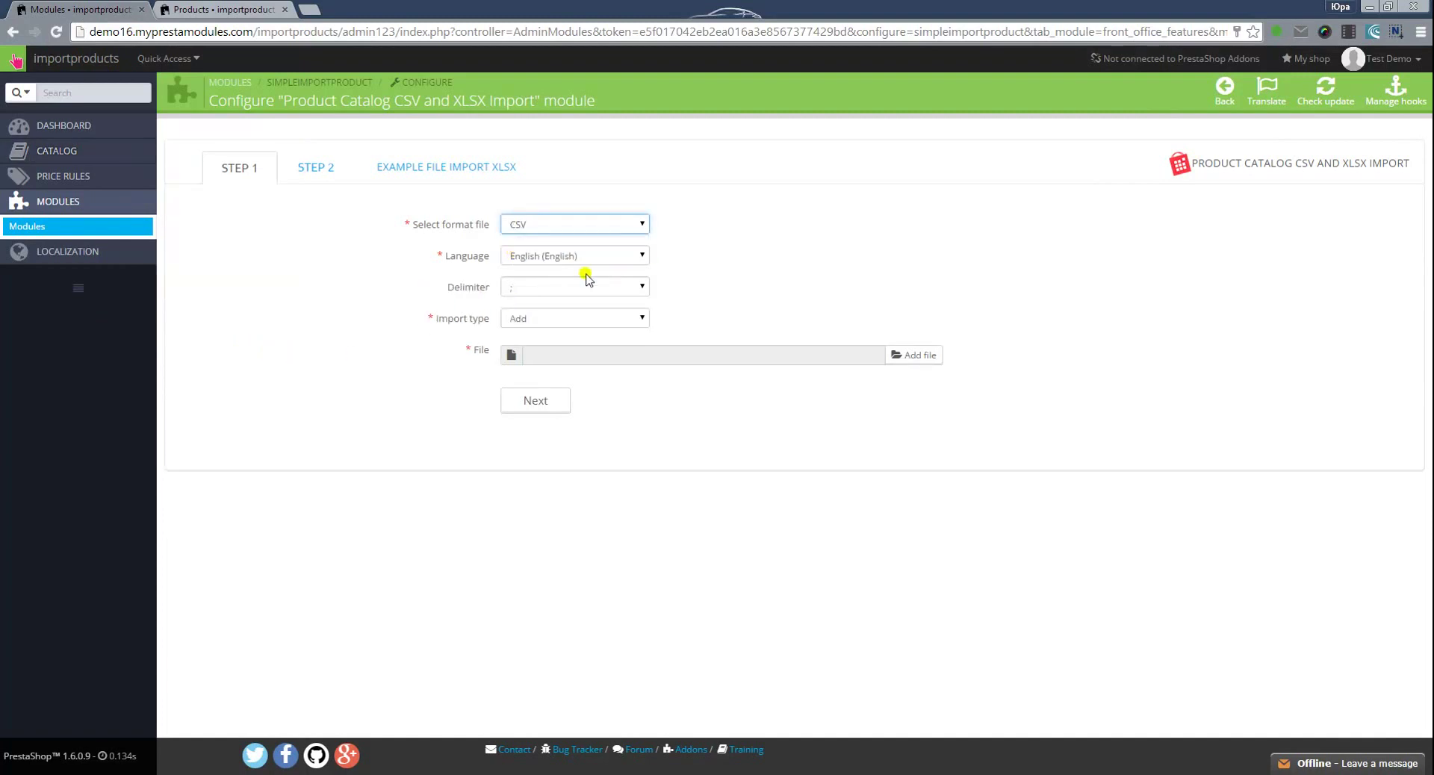
left_click(607, 291)
left_click(608, 290)
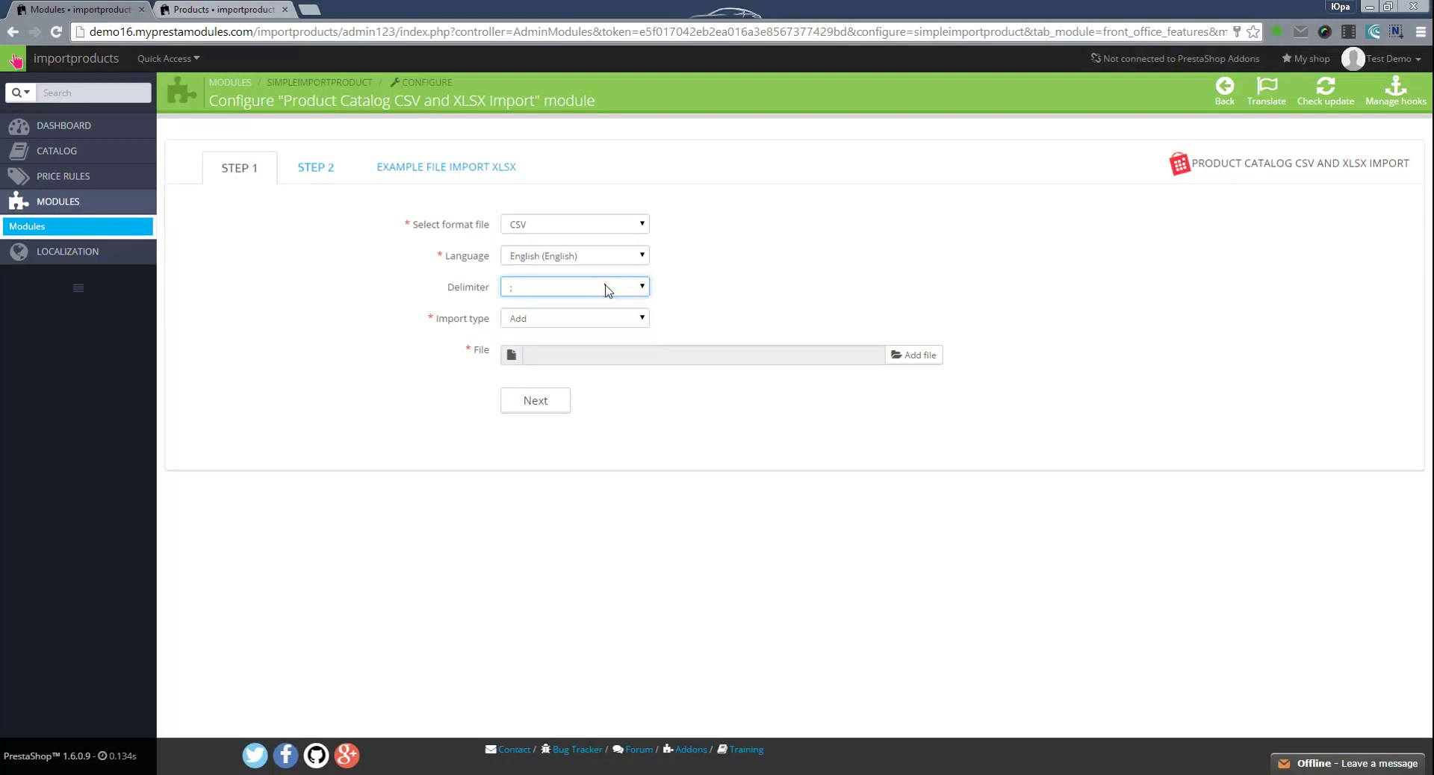
left_click(567, 320)
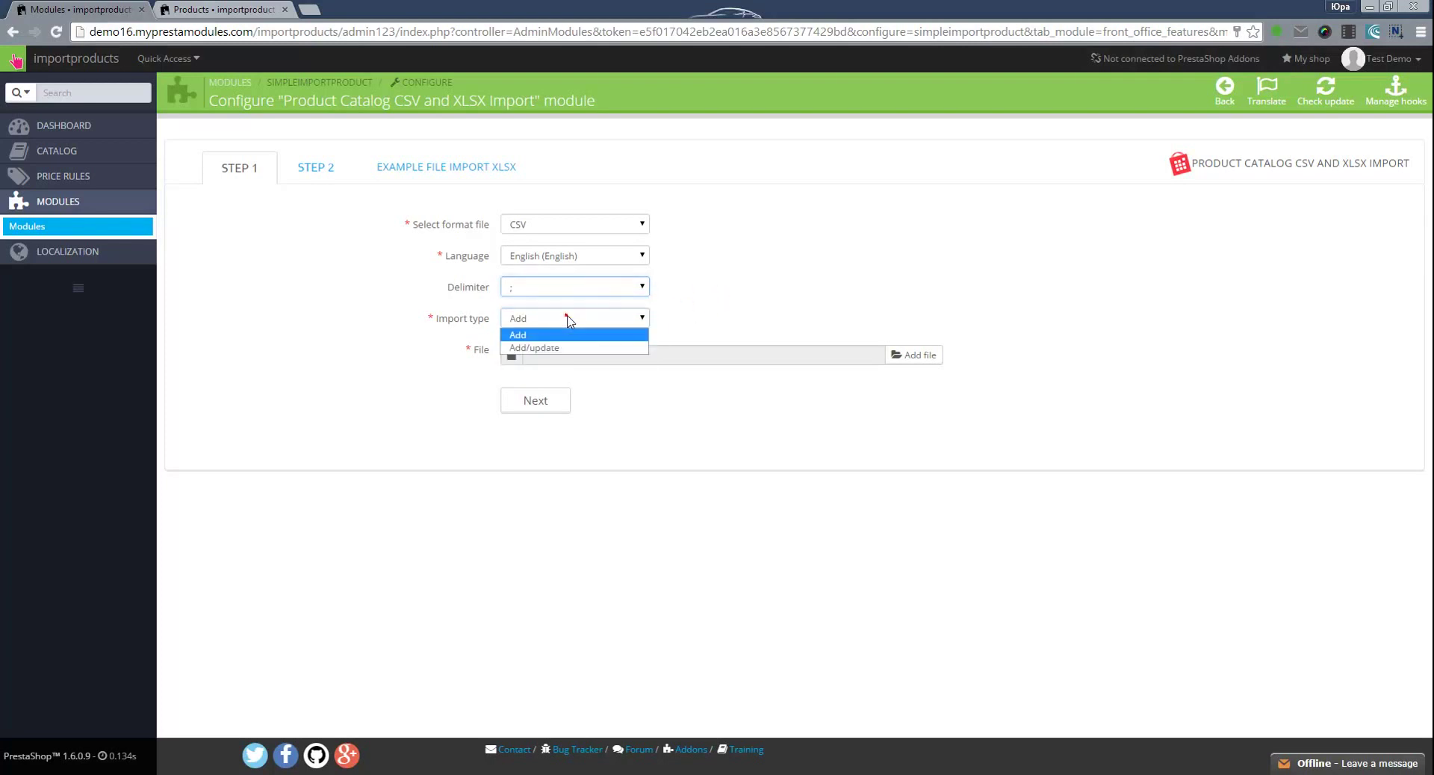
left_click(552, 347)
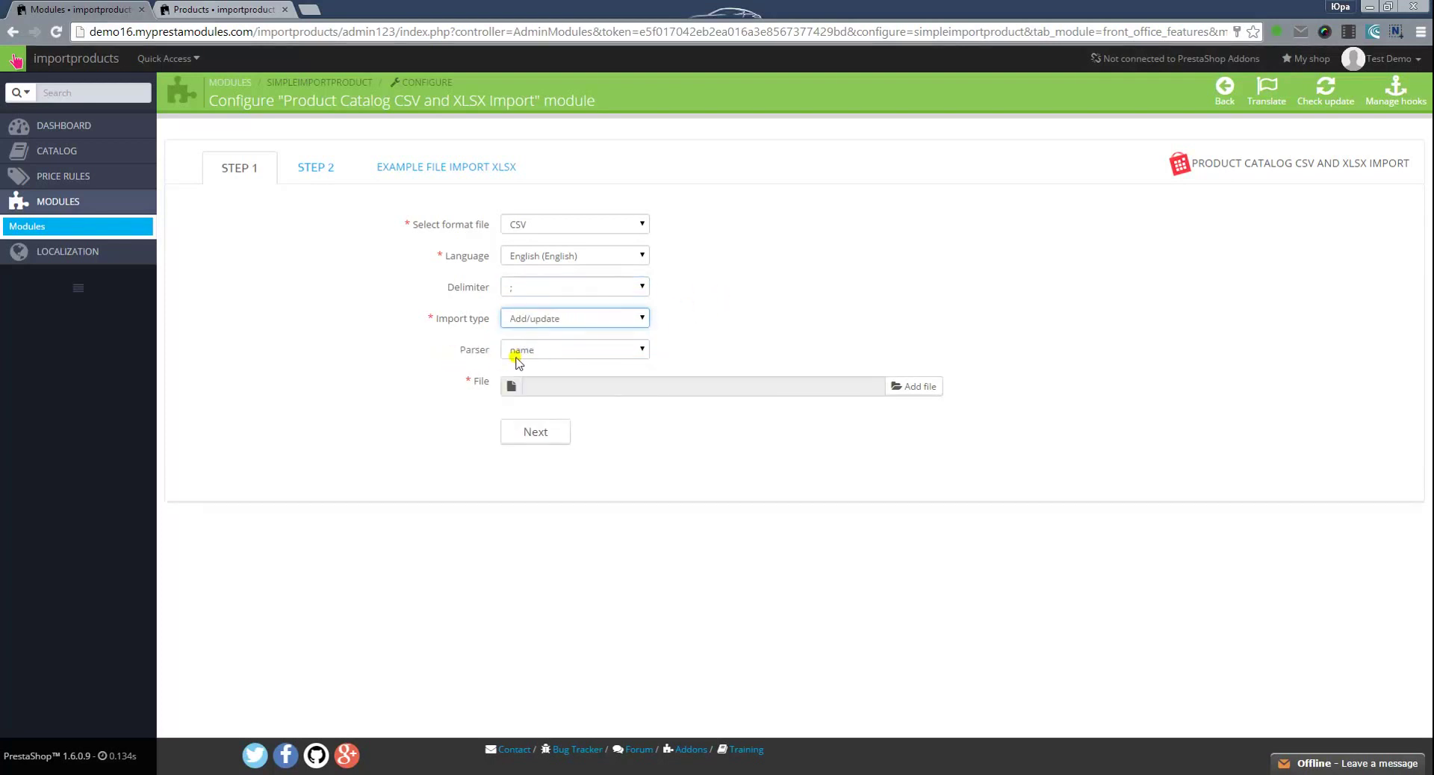
left_click(561, 352)
left_click(561, 365)
left_click(567, 319)
left_click(550, 336)
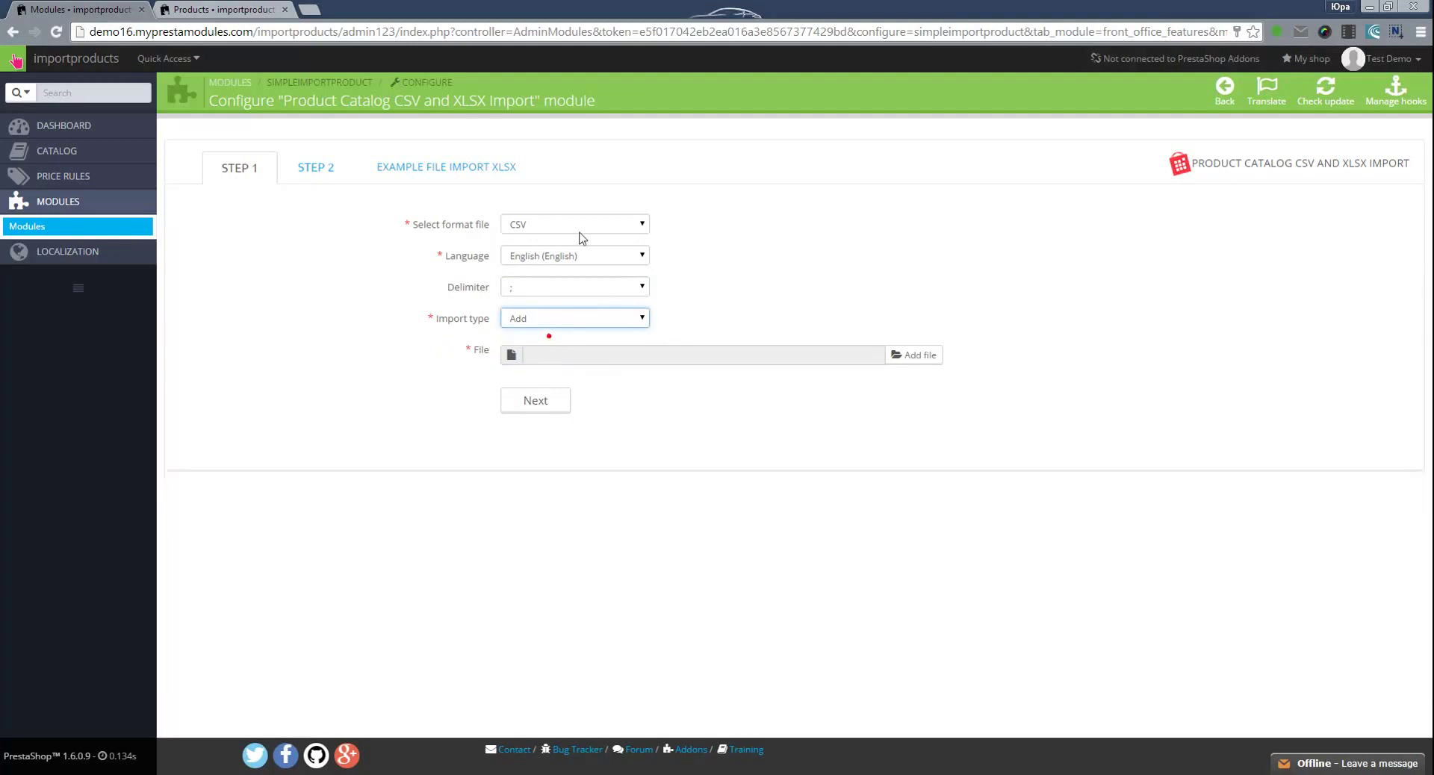
Step: Switch the format back to XLSX, attach the example file and continue to field mapping
left_click(566, 228)
left_click(546, 247)
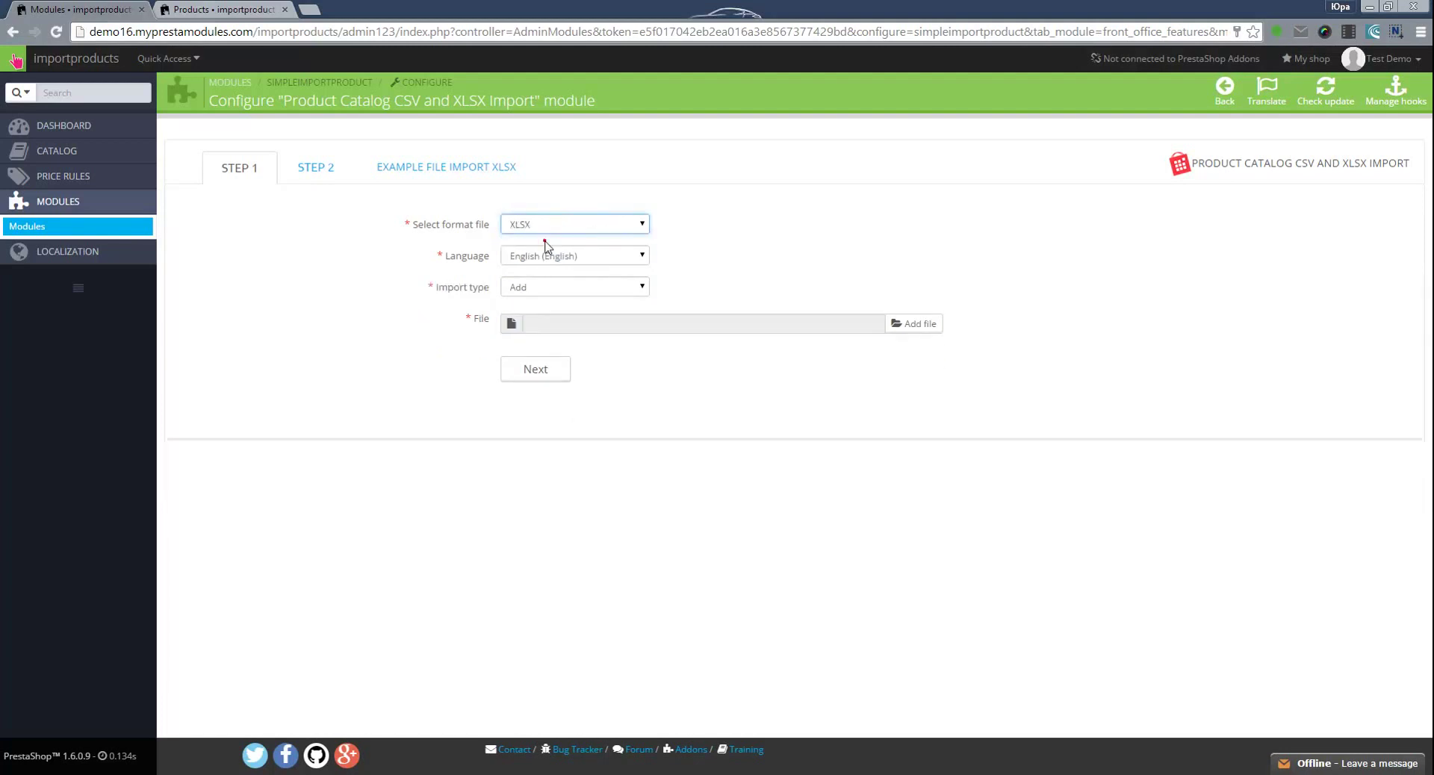
left_click(747, 330)
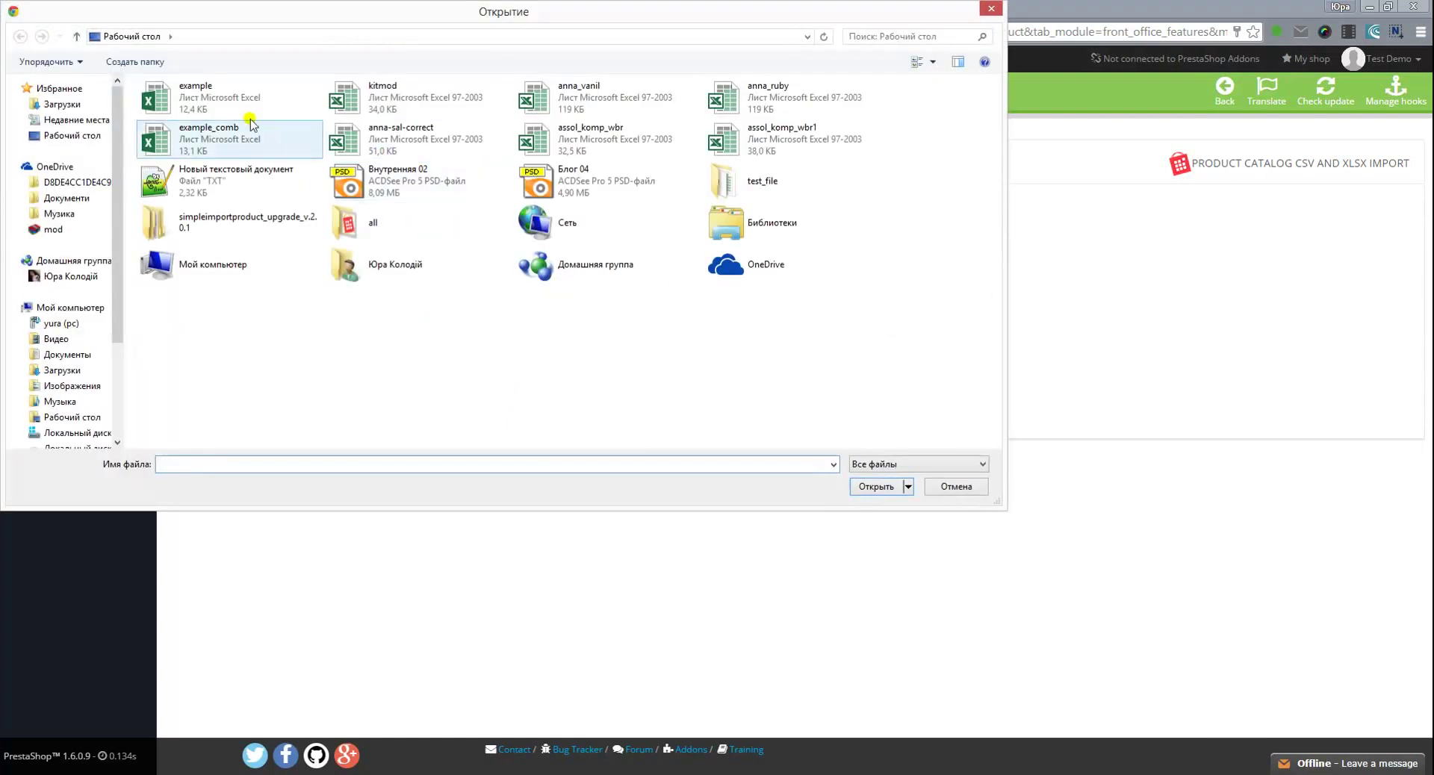
double_click(188, 101)
left_click(536, 371)
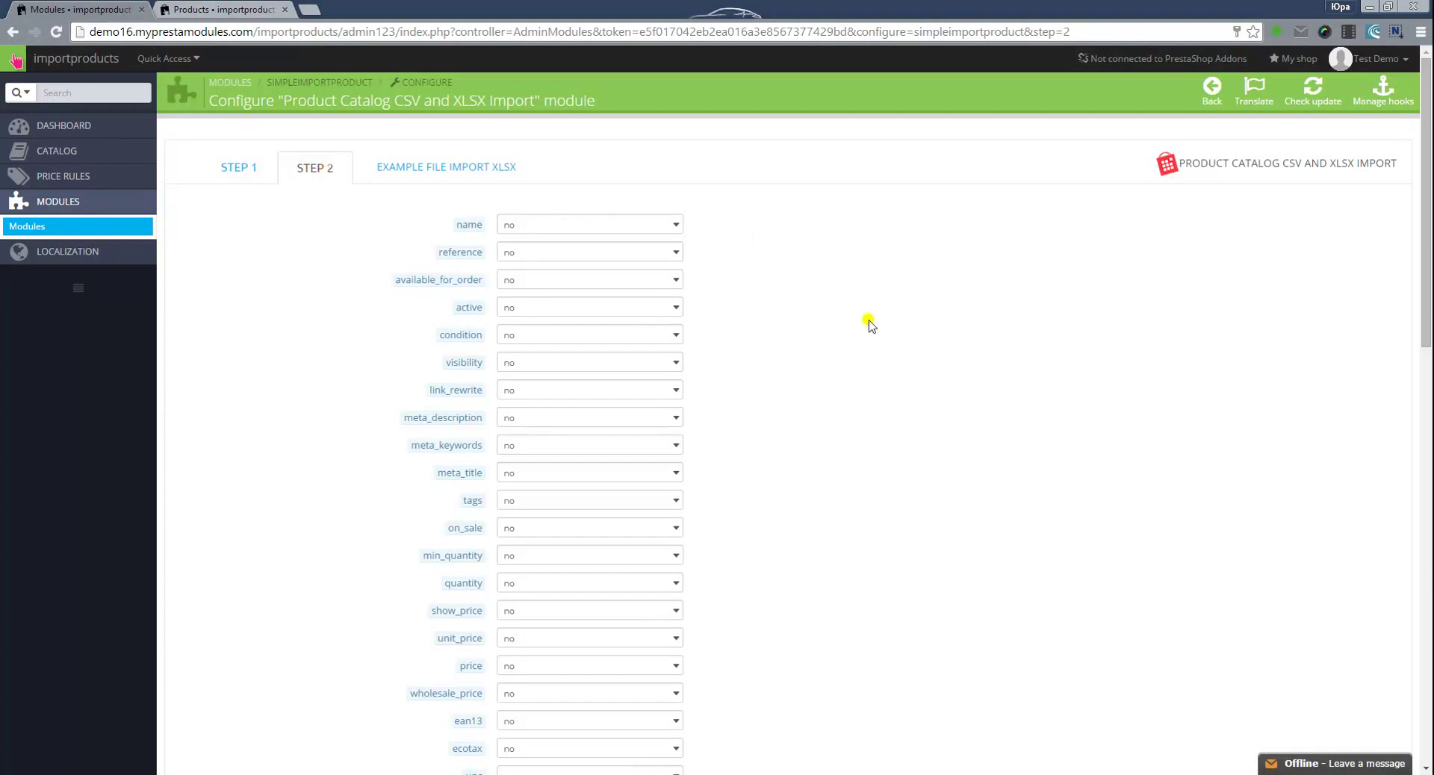
Step: Map the product name field to the spreadsheet's name column
scroll(810, 276, "down", 5)
scroll(811, 276, "up", 5)
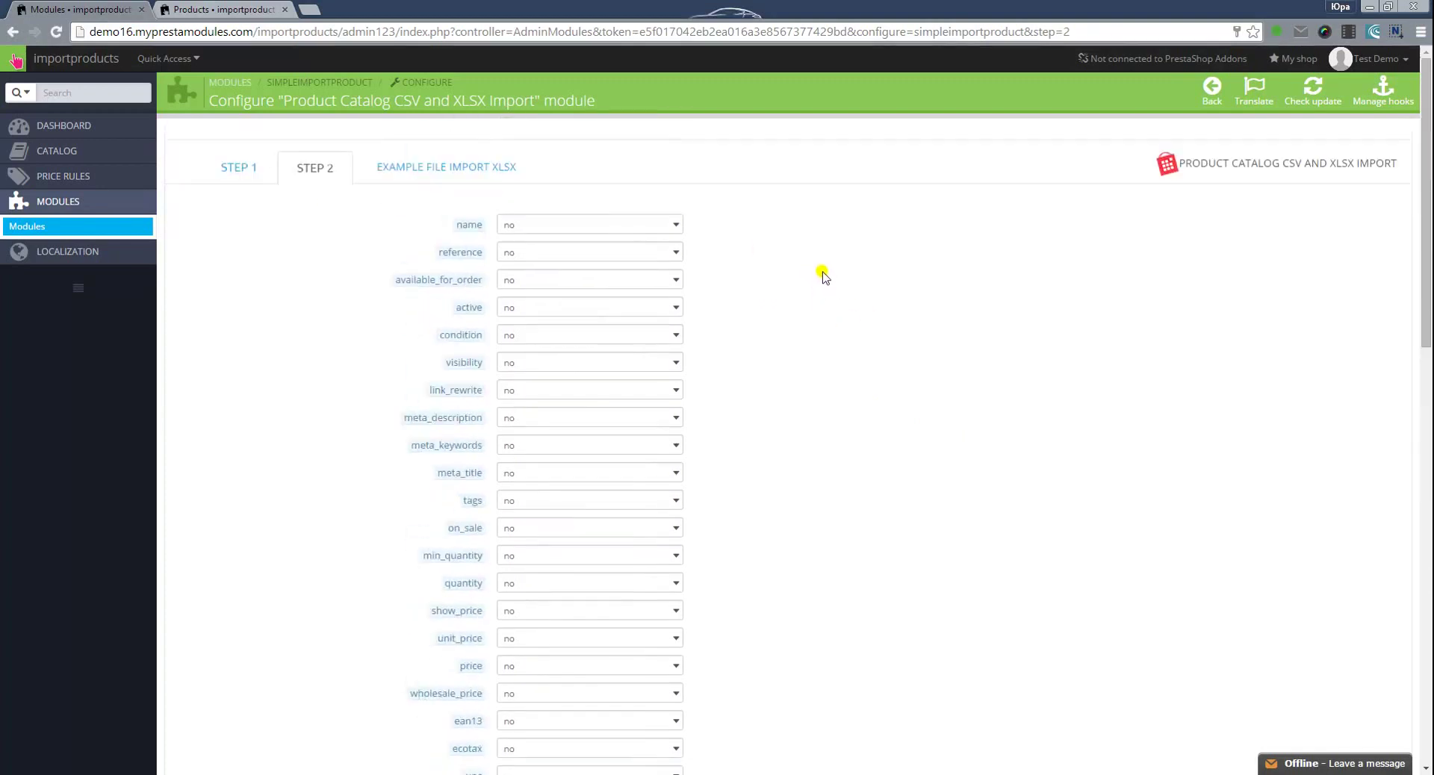
left_click(579, 228)
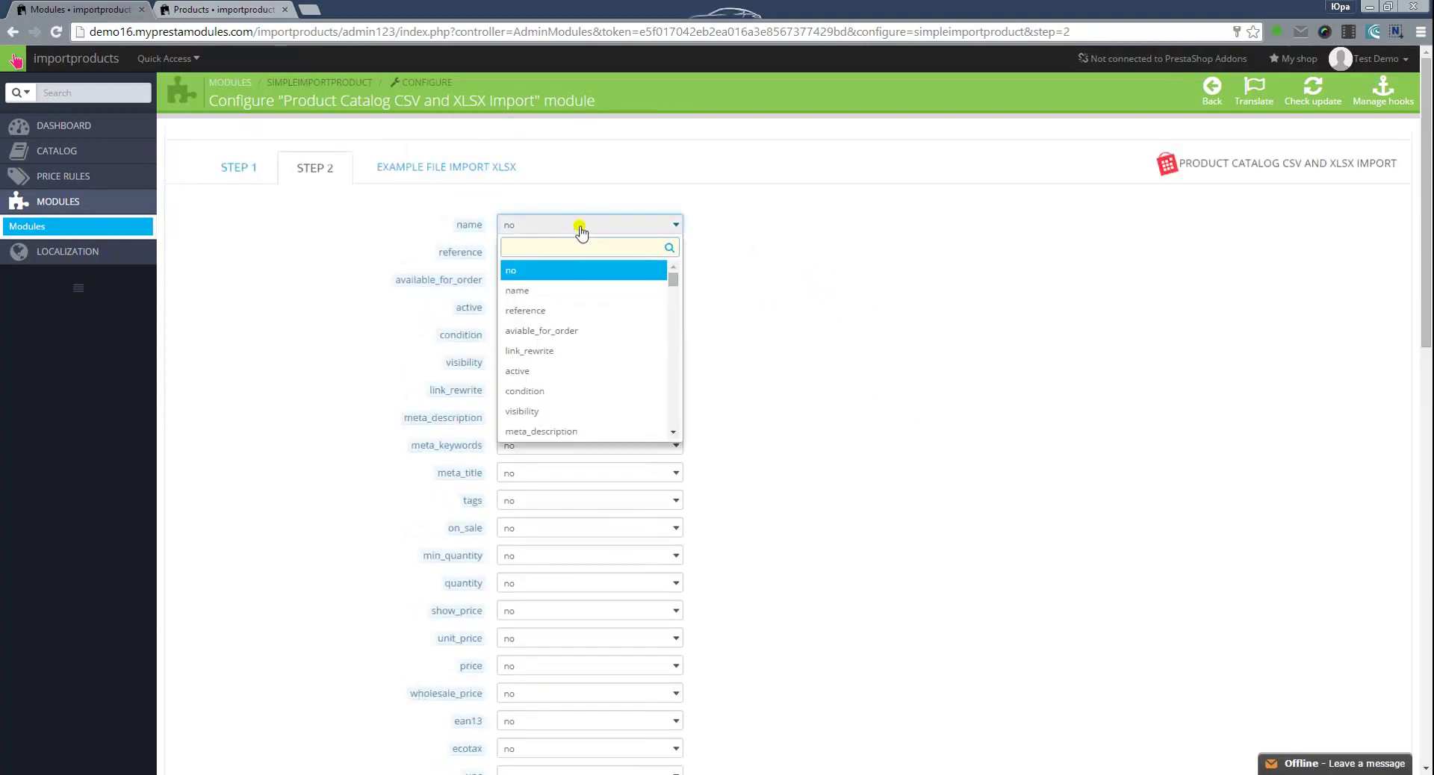
type("nam")
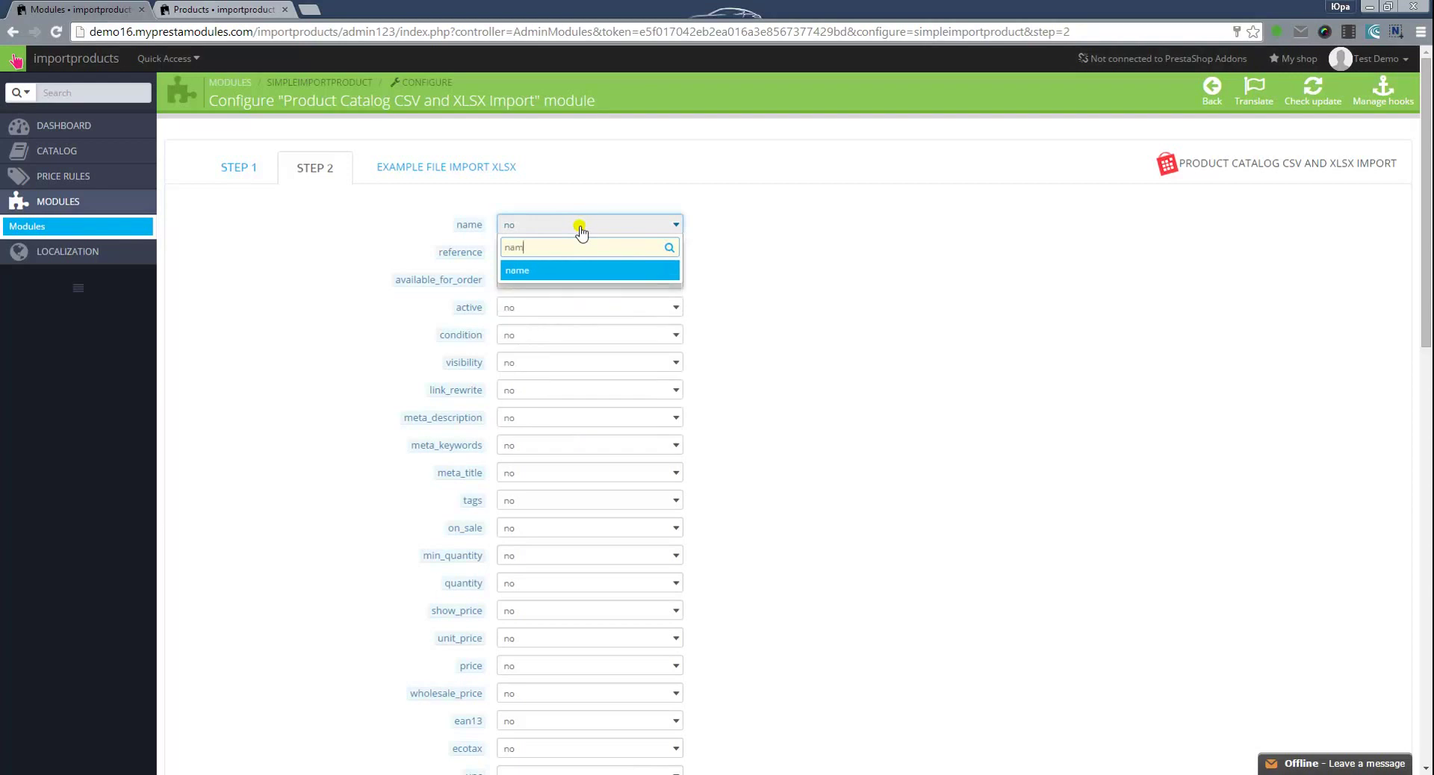
left_click(517, 272)
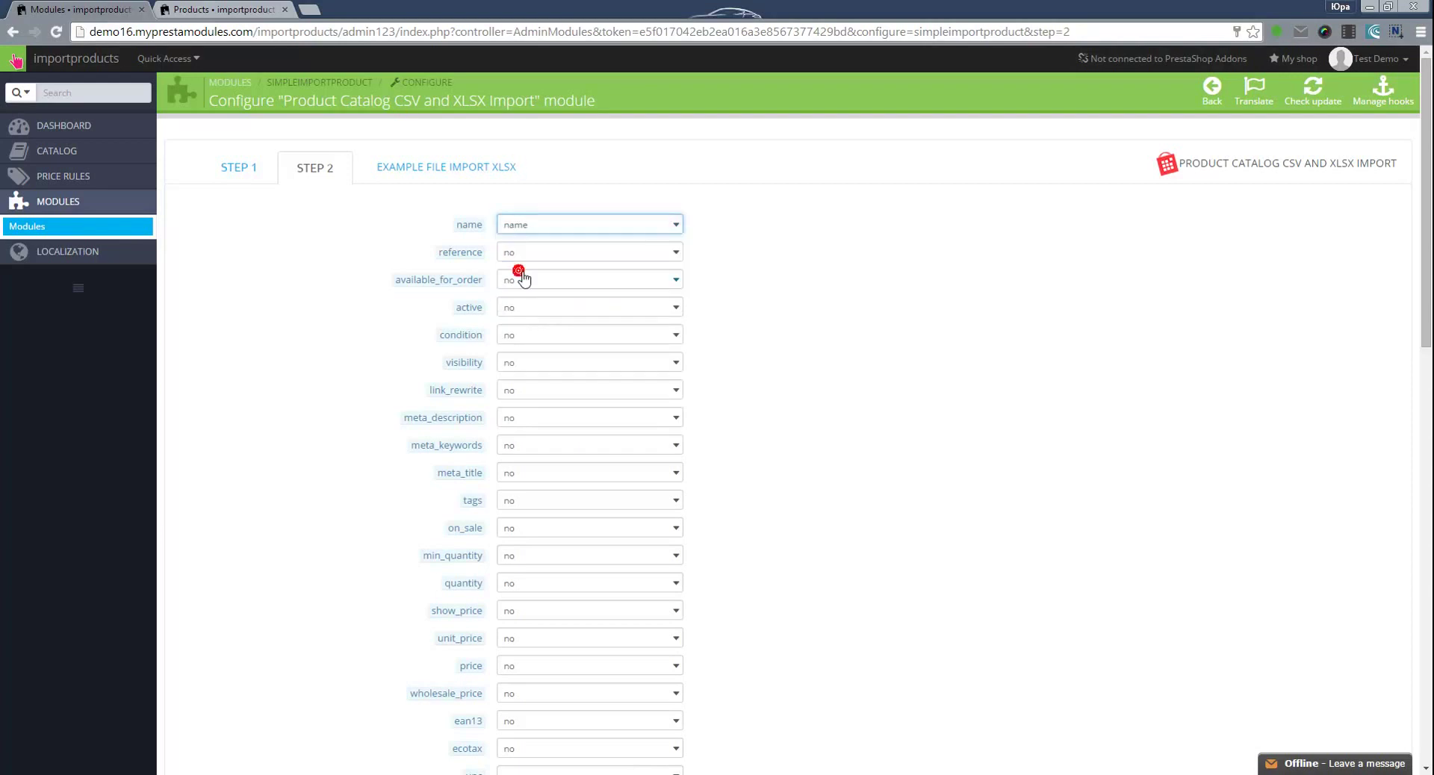
Step: Add a second category row with subcategory levels, then delete them to keep one categories row
scroll(568, 308, "down", 1)
scroll(554, 294, "down", 1)
scroll(541, 292, "down", 1)
scroll(551, 294, "down", 1)
scroll(587, 333, "down", 3)
scroll(586, 330, "down", 1)
scroll(581, 328, "down", 1)
scroll(580, 330, "down", 2)
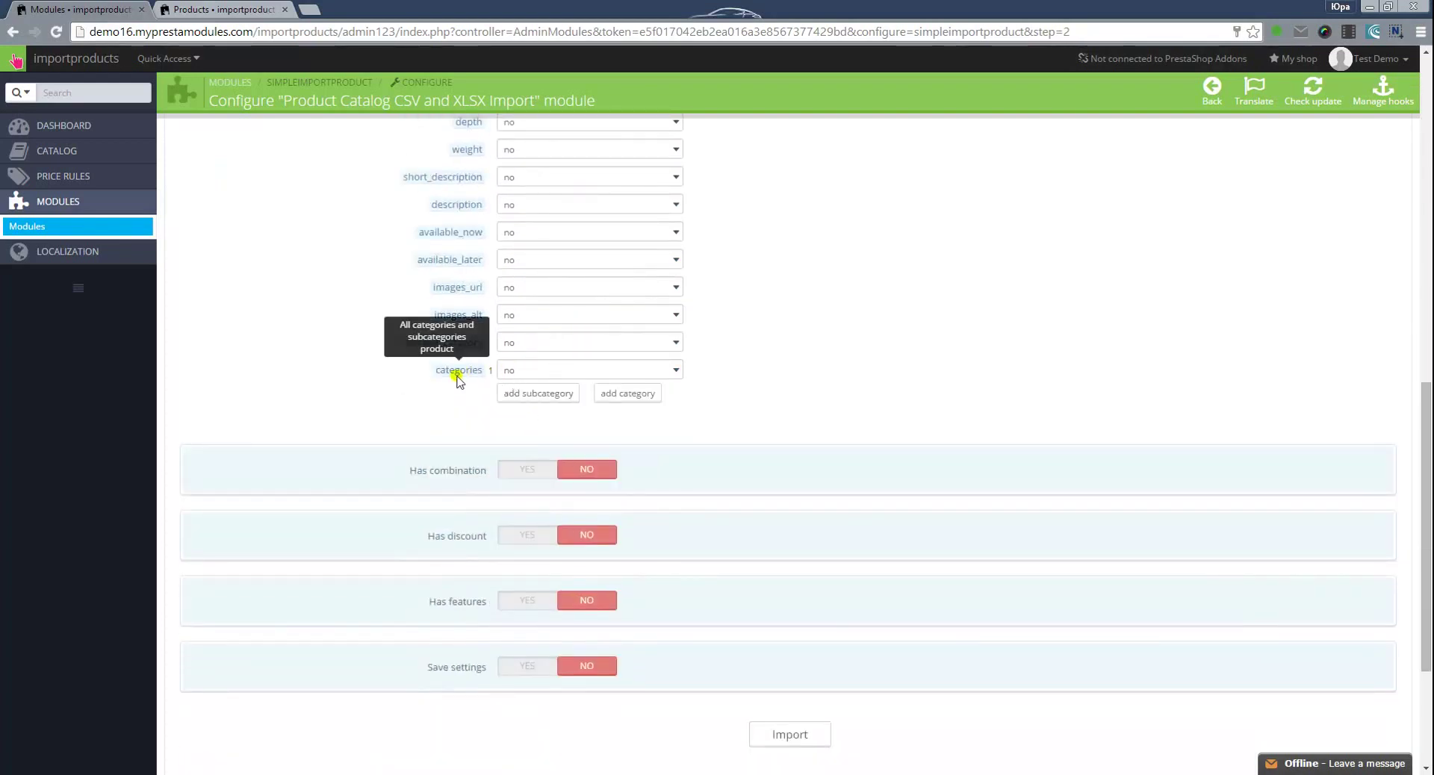
left_click(615, 394)
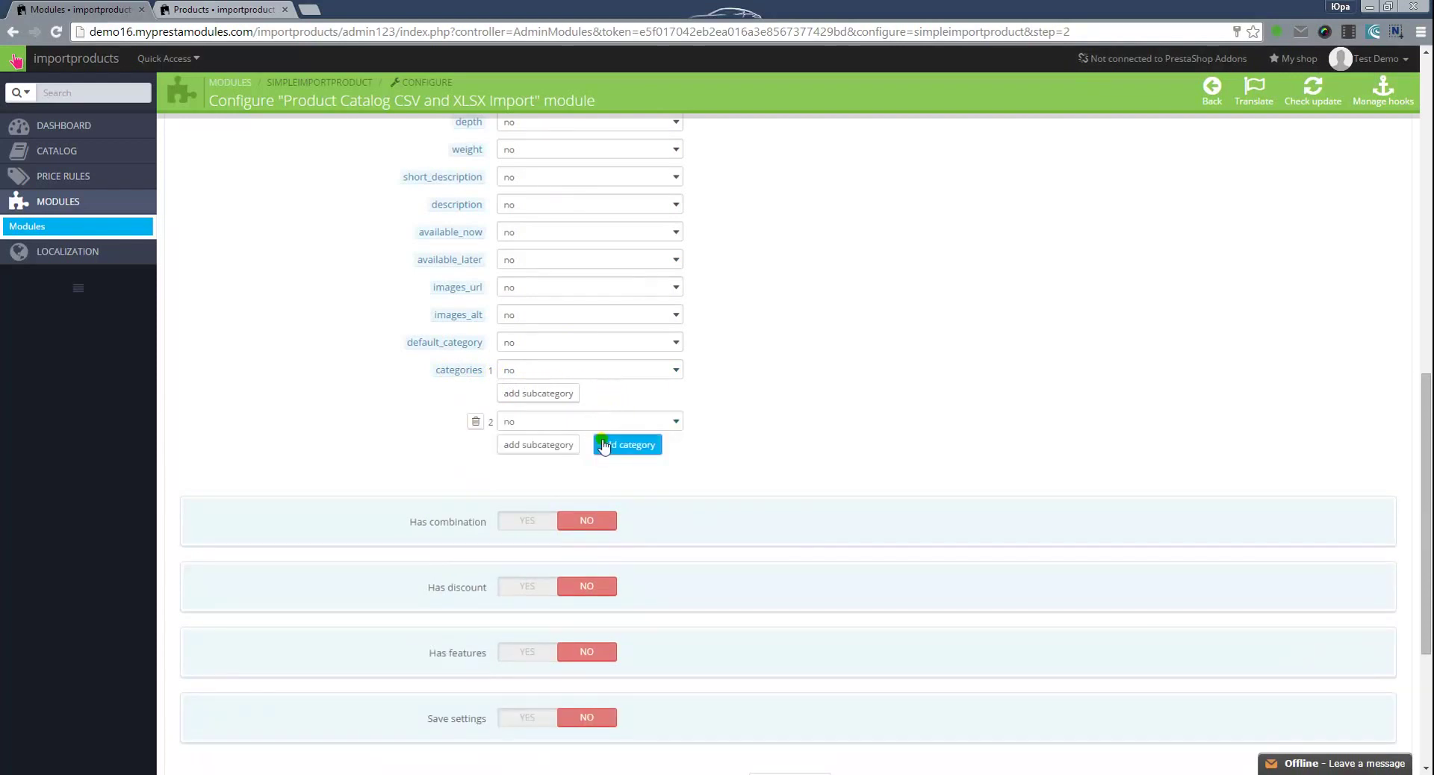
left_click(543, 446)
left_click(544, 446)
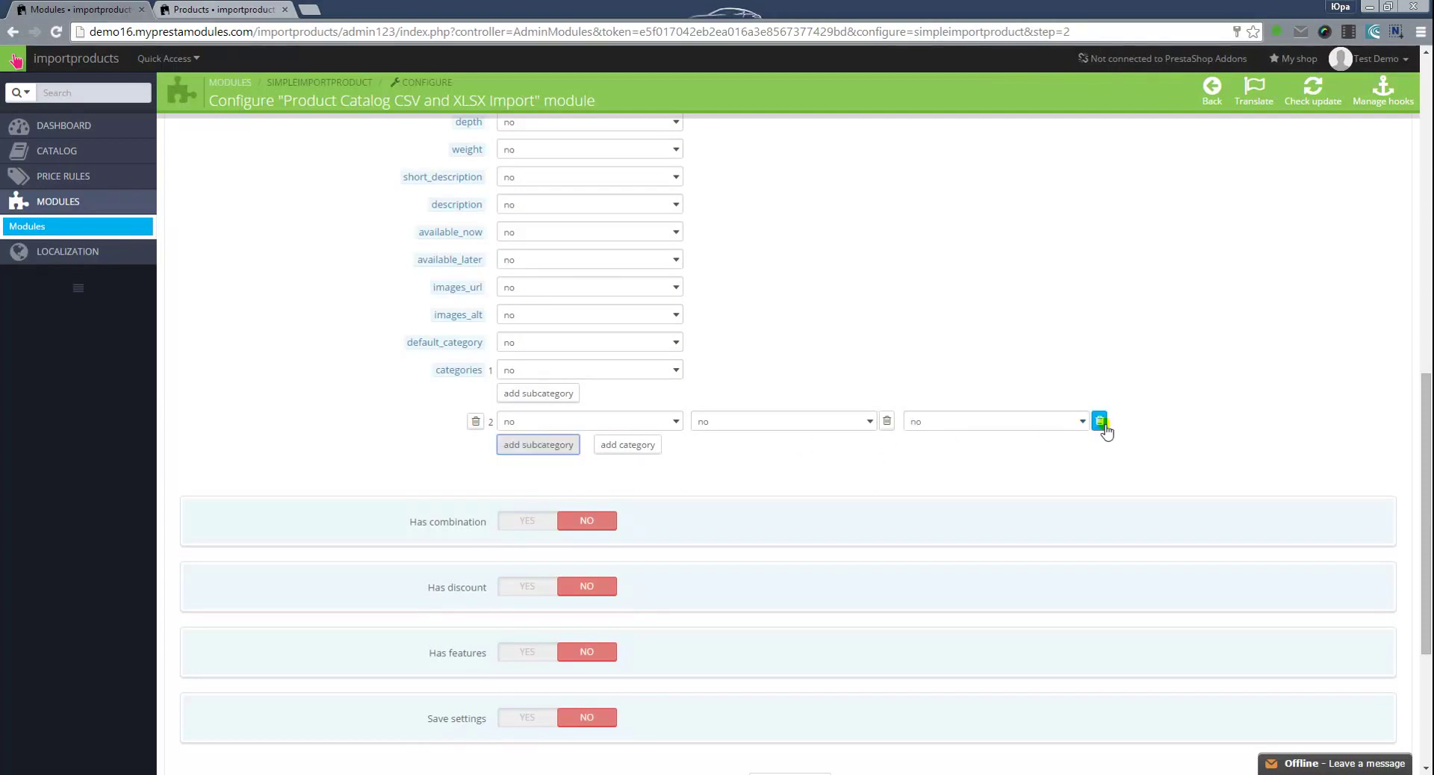
left_click(1101, 423)
left_click(887, 422)
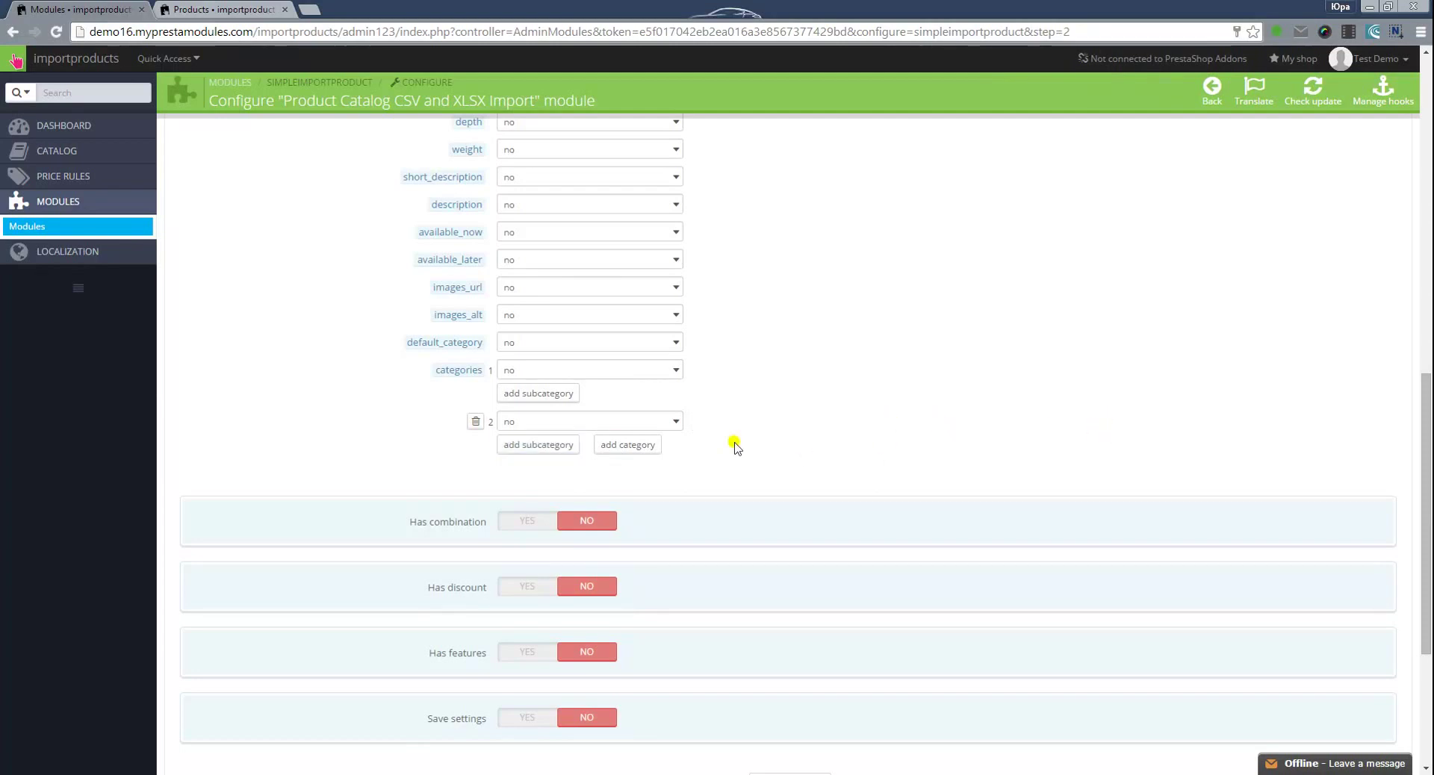
left_click(475, 425)
Step: Turn on Has combination and leave the combination value unmapped
scroll(561, 461, "down", 2)
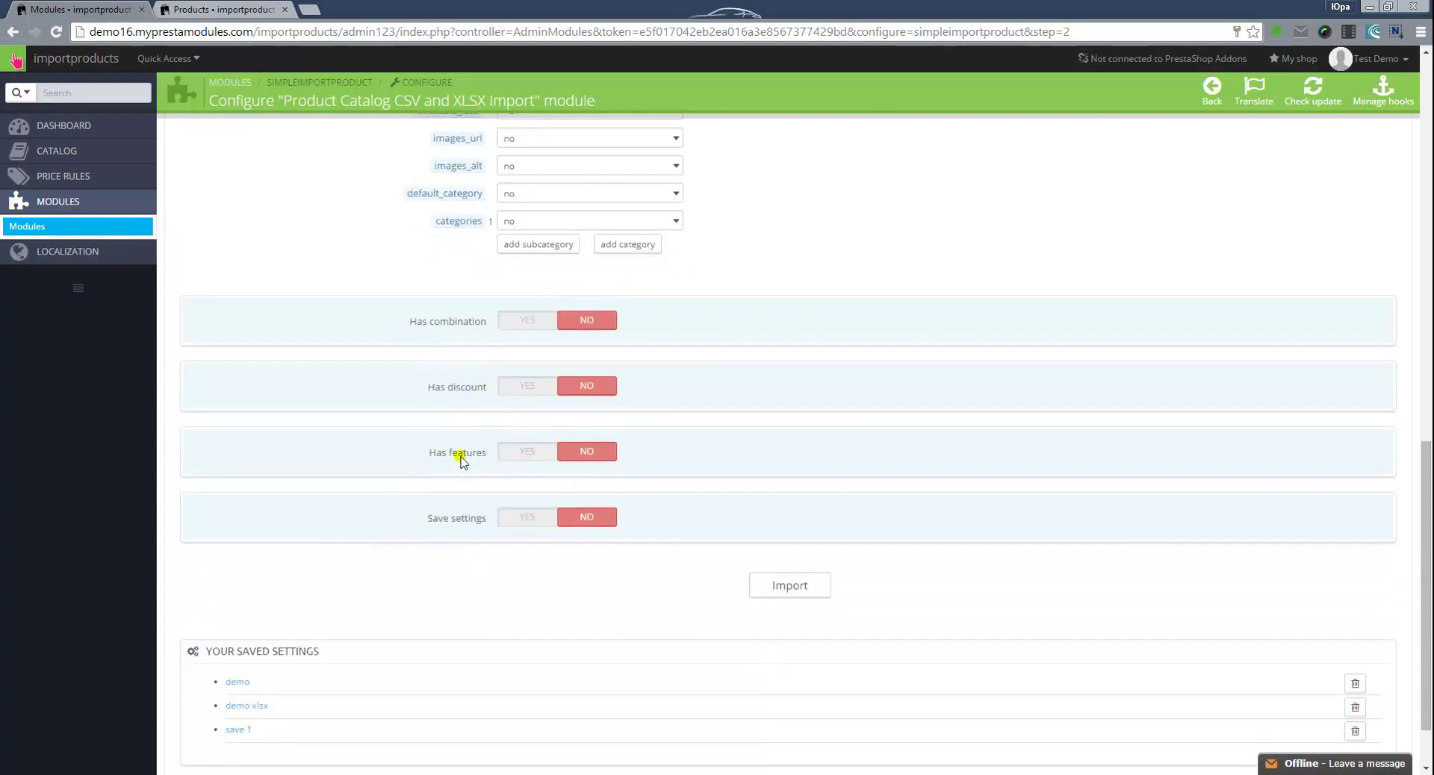
left_click(505, 321)
scroll(543, 340, "down", 2)
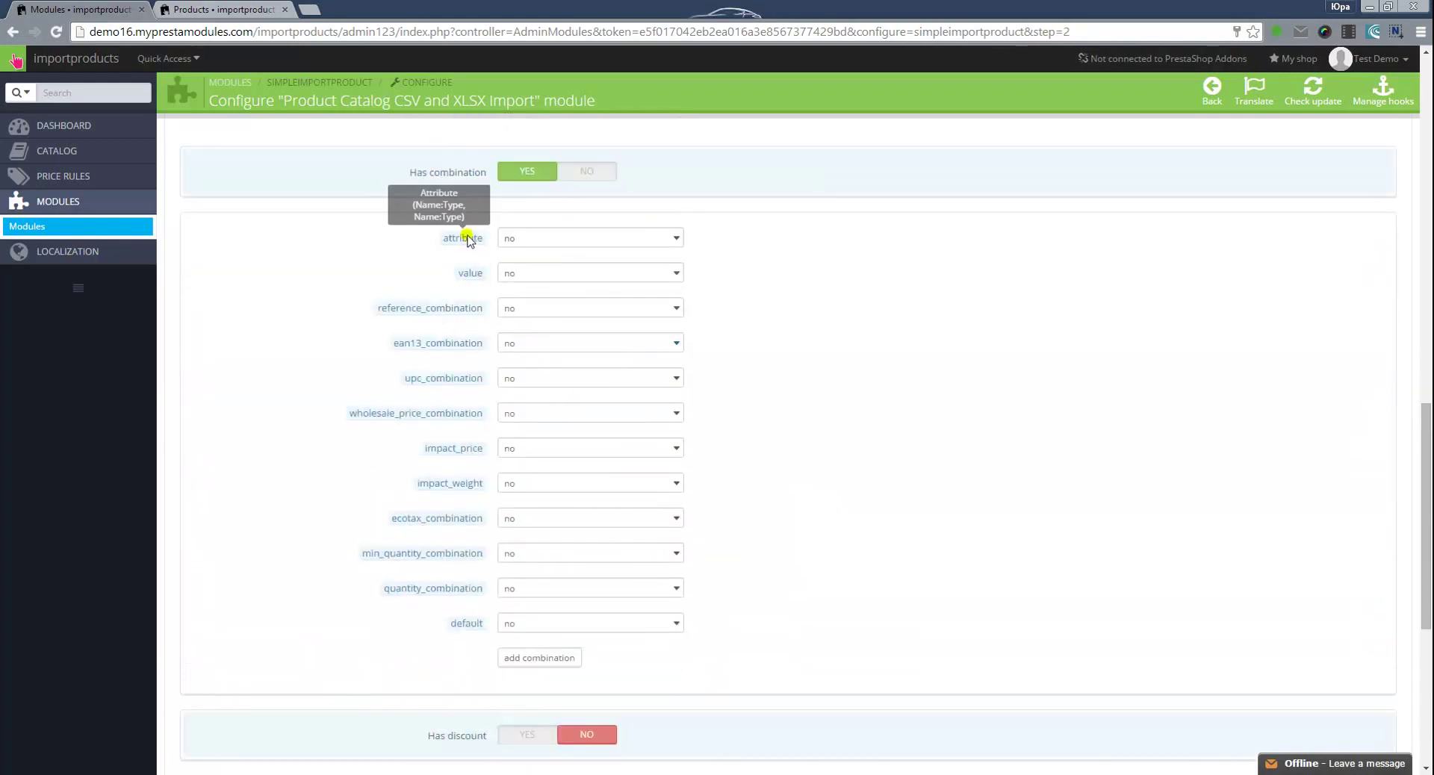
left_click(588, 282)
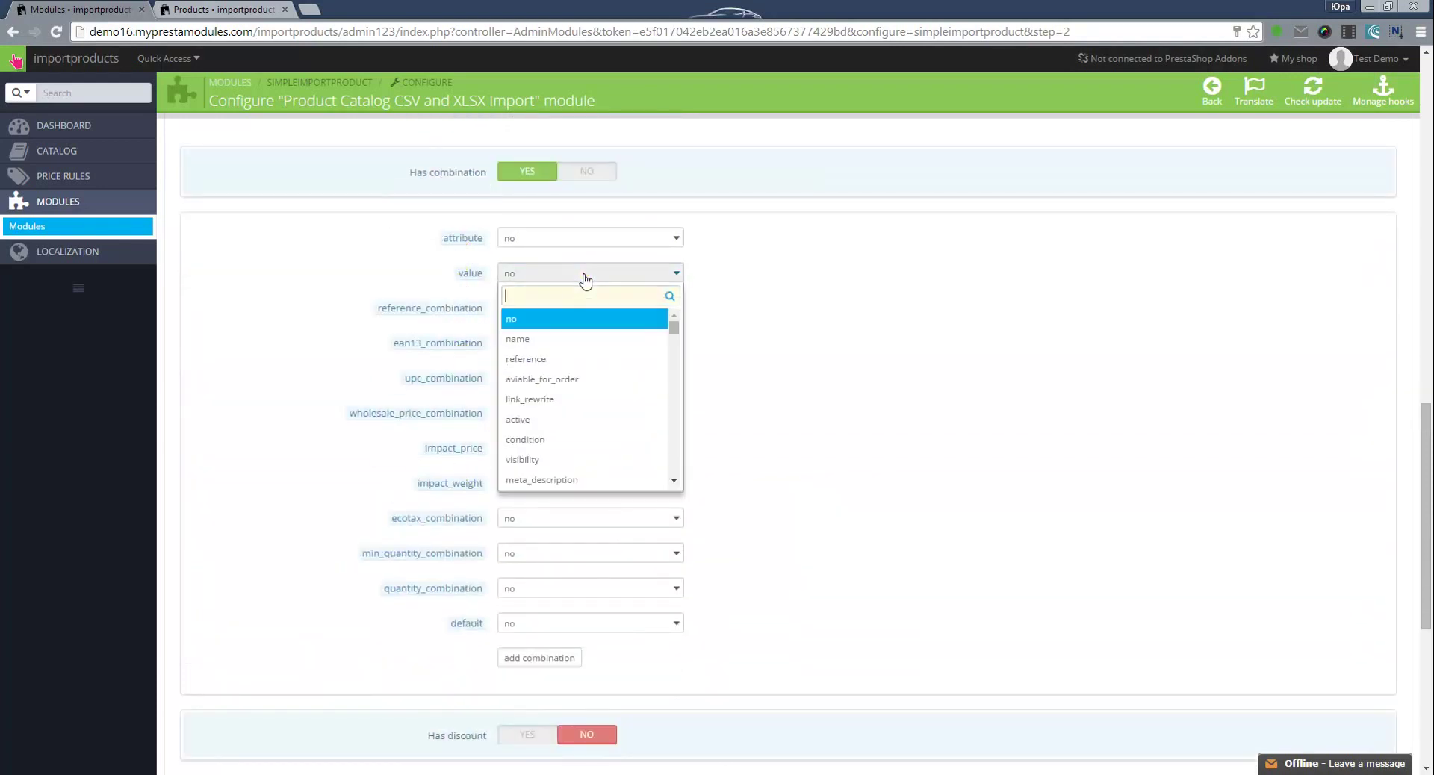
left_click(587, 280)
Step: Add a second combination block, delete it, and set Has combination back to NO
scroll(733, 378, "down", 1)
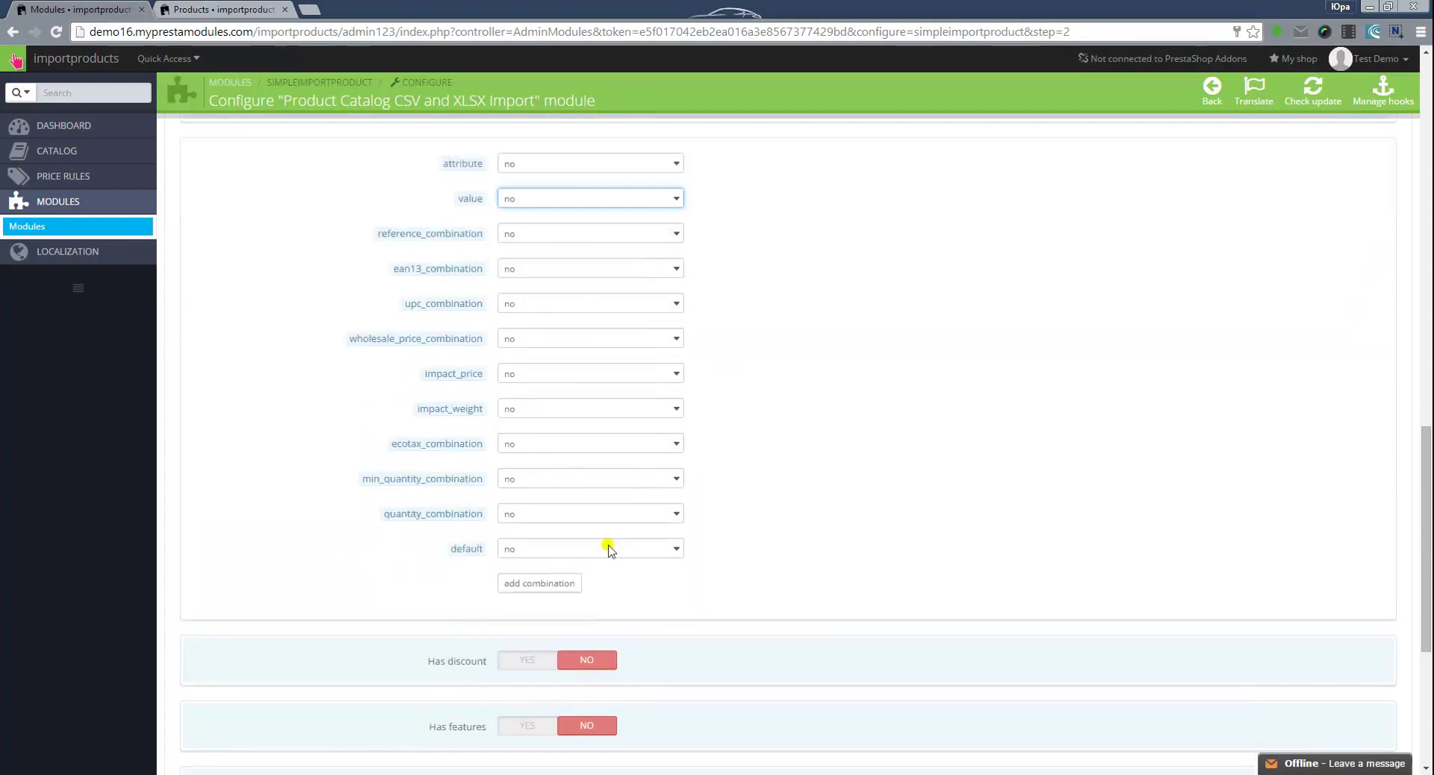
left_click(556, 584)
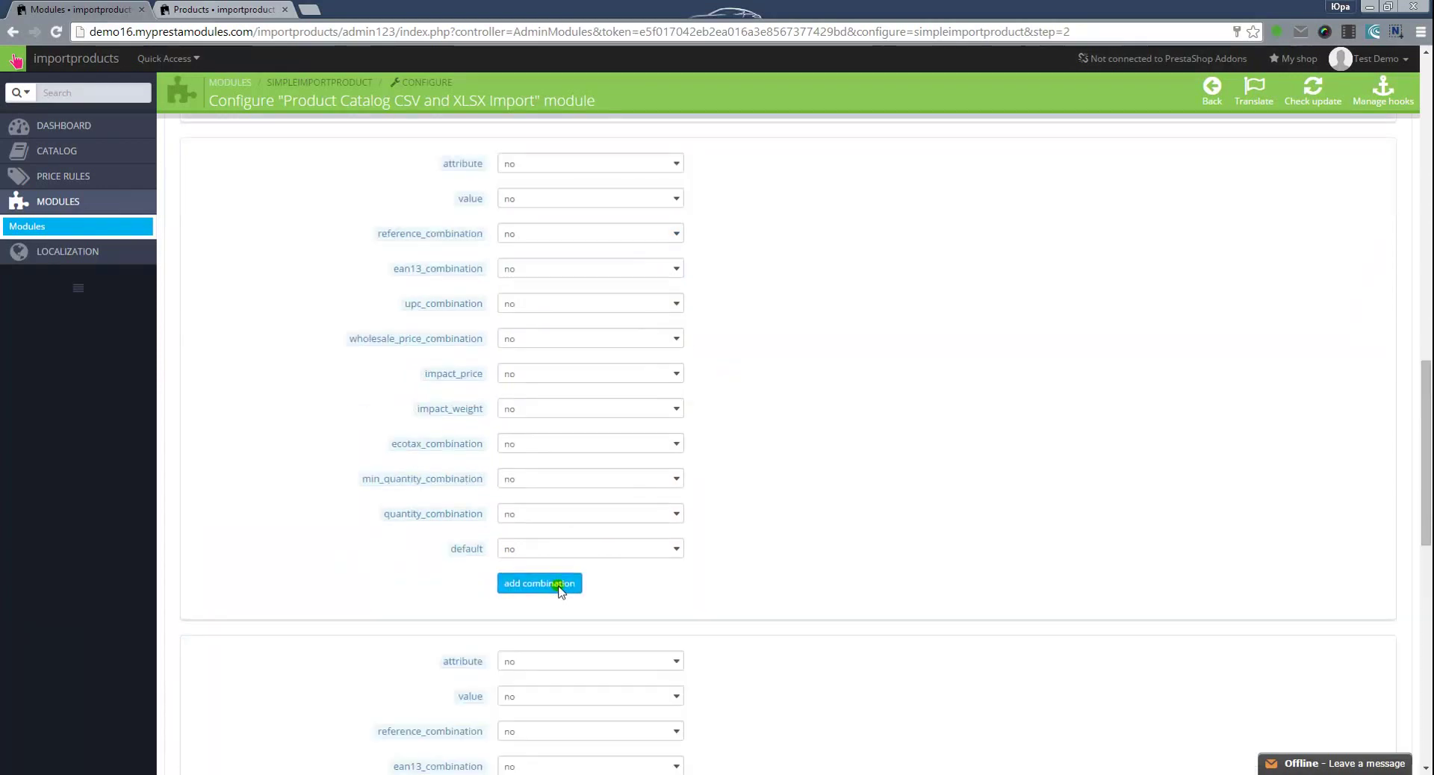
scroll(550, 553, "up", 2)
scroll(434, 343, "down", 2)
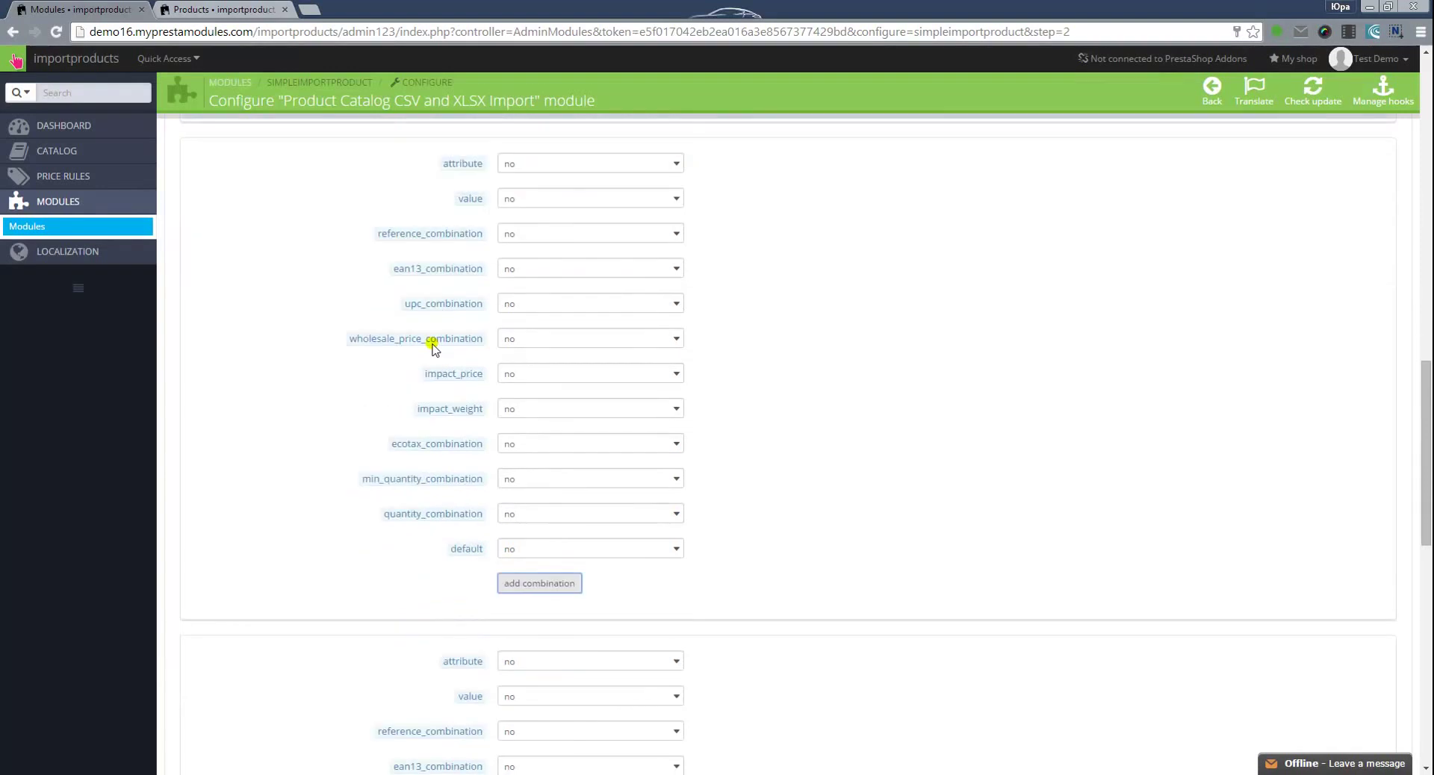
scroll(392, 397, "down", 4)
scroll(396, 523, "down", 2)
scroll(396, 553, "down", 3)
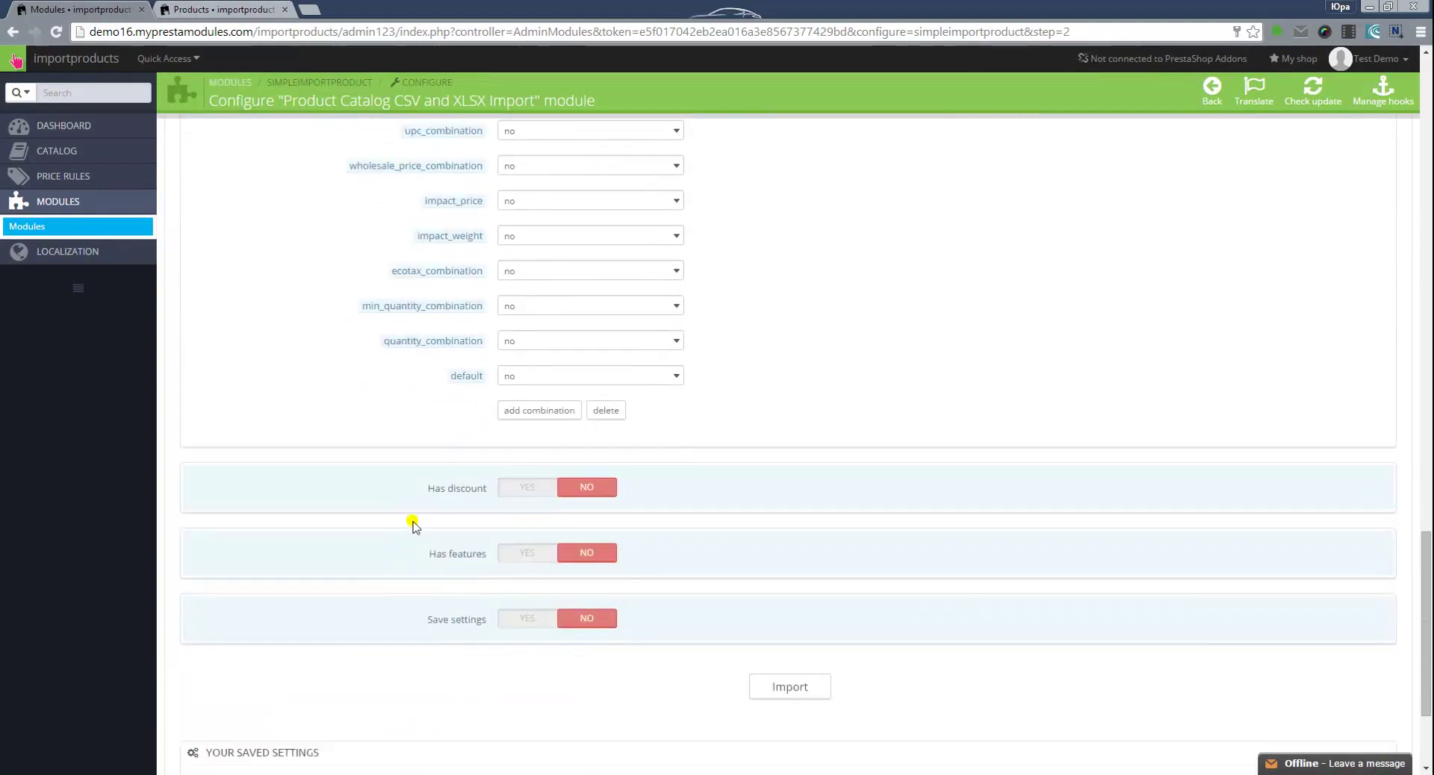
left_click(606, 411)
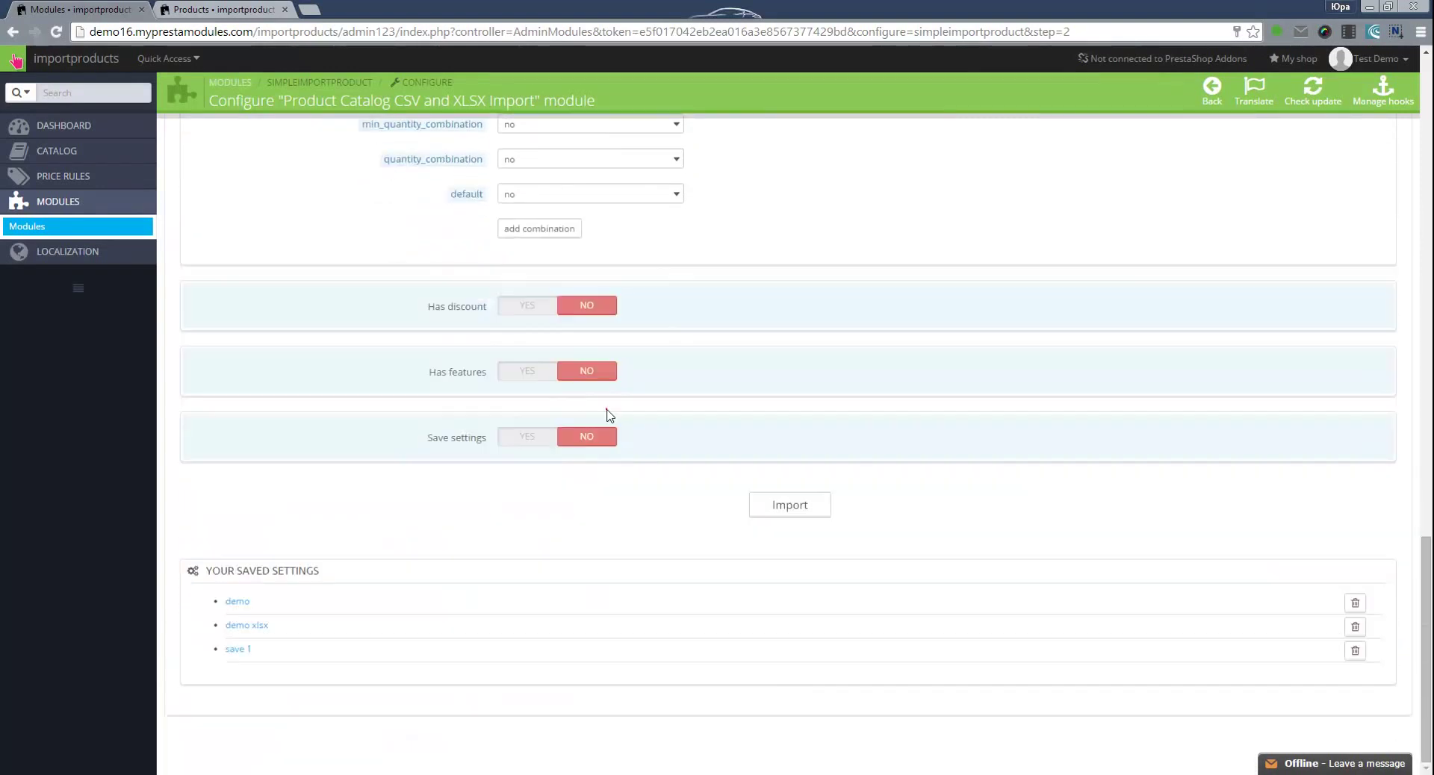
scroll(617, 407, "up", 4)
scroll(618, 407, "up", 1)
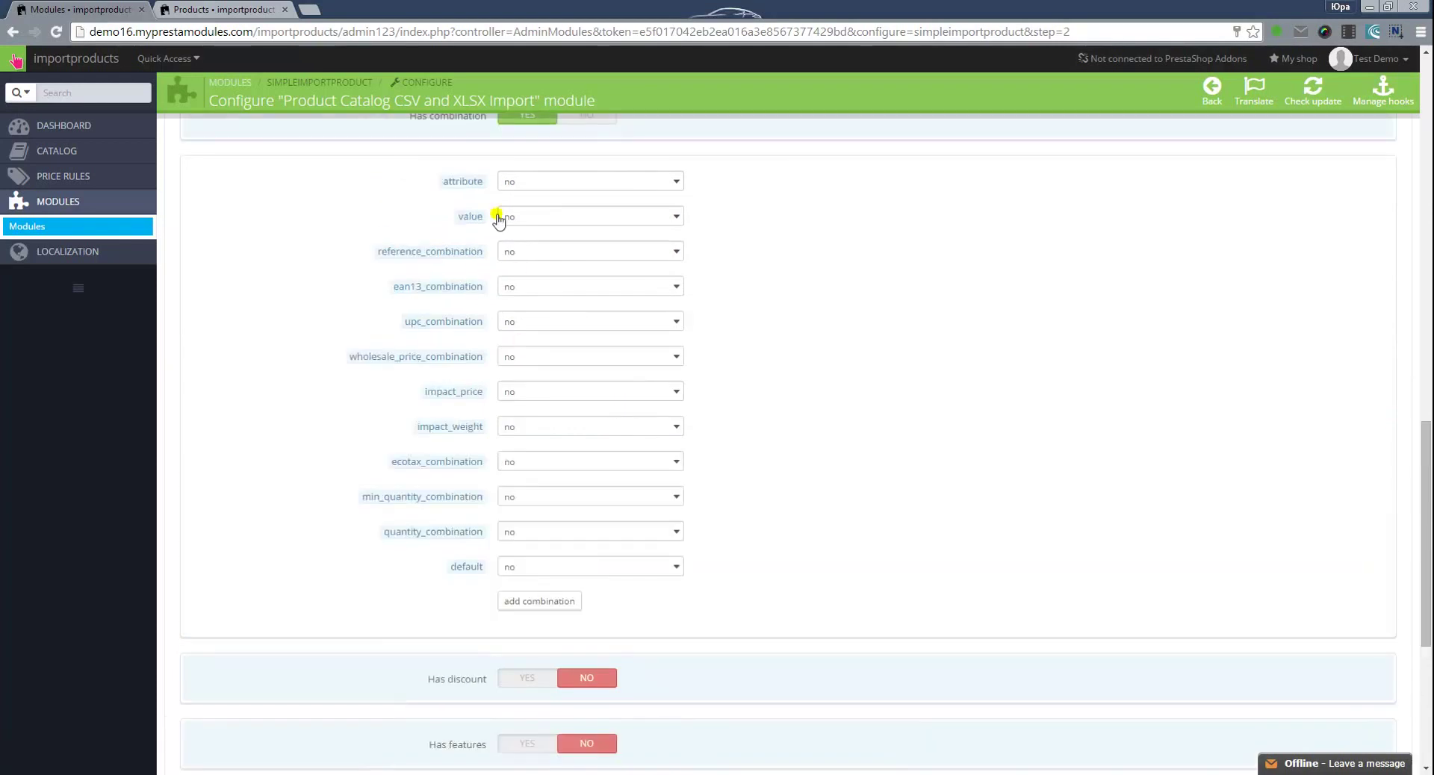
left_click(573, 117)
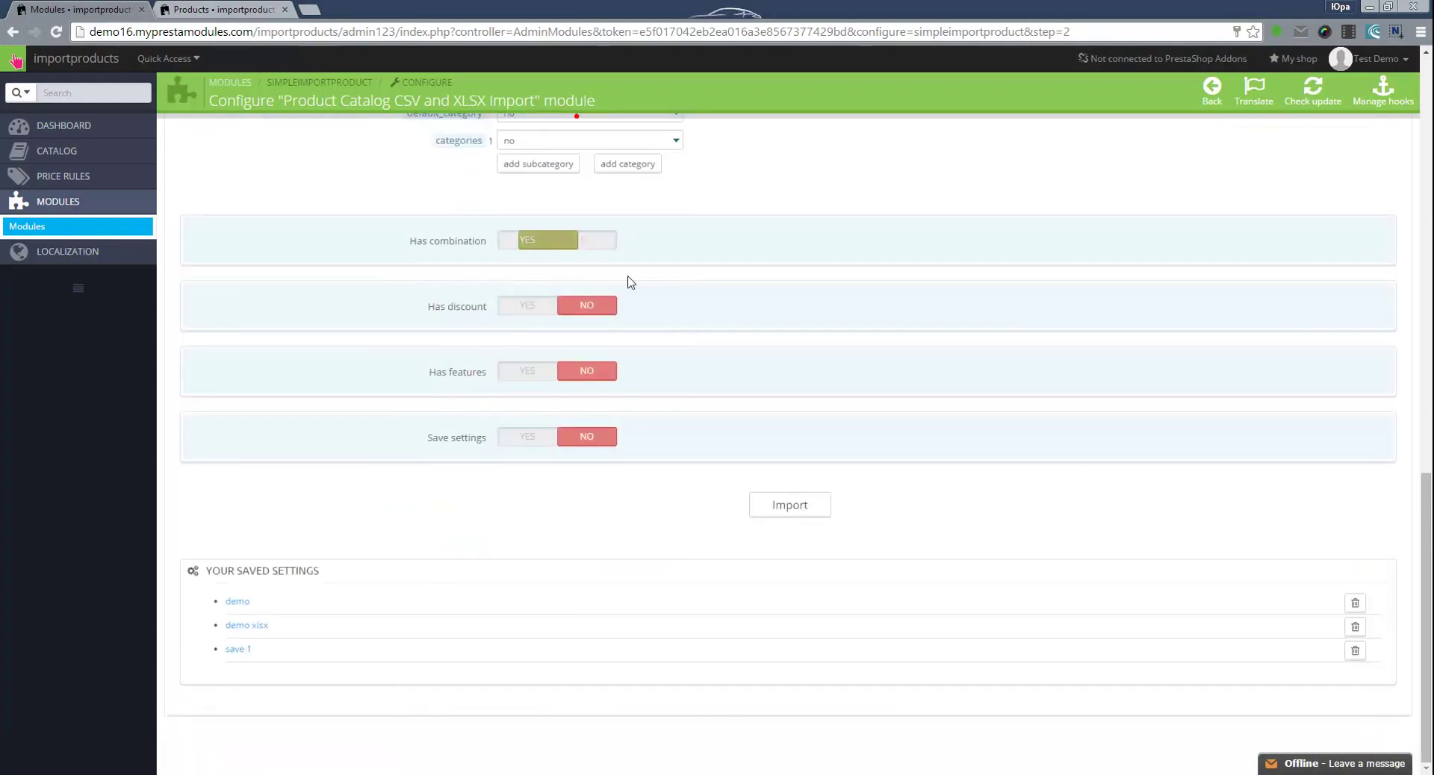
left_click(523, 313)
scroll(665, 347, "down", 2)
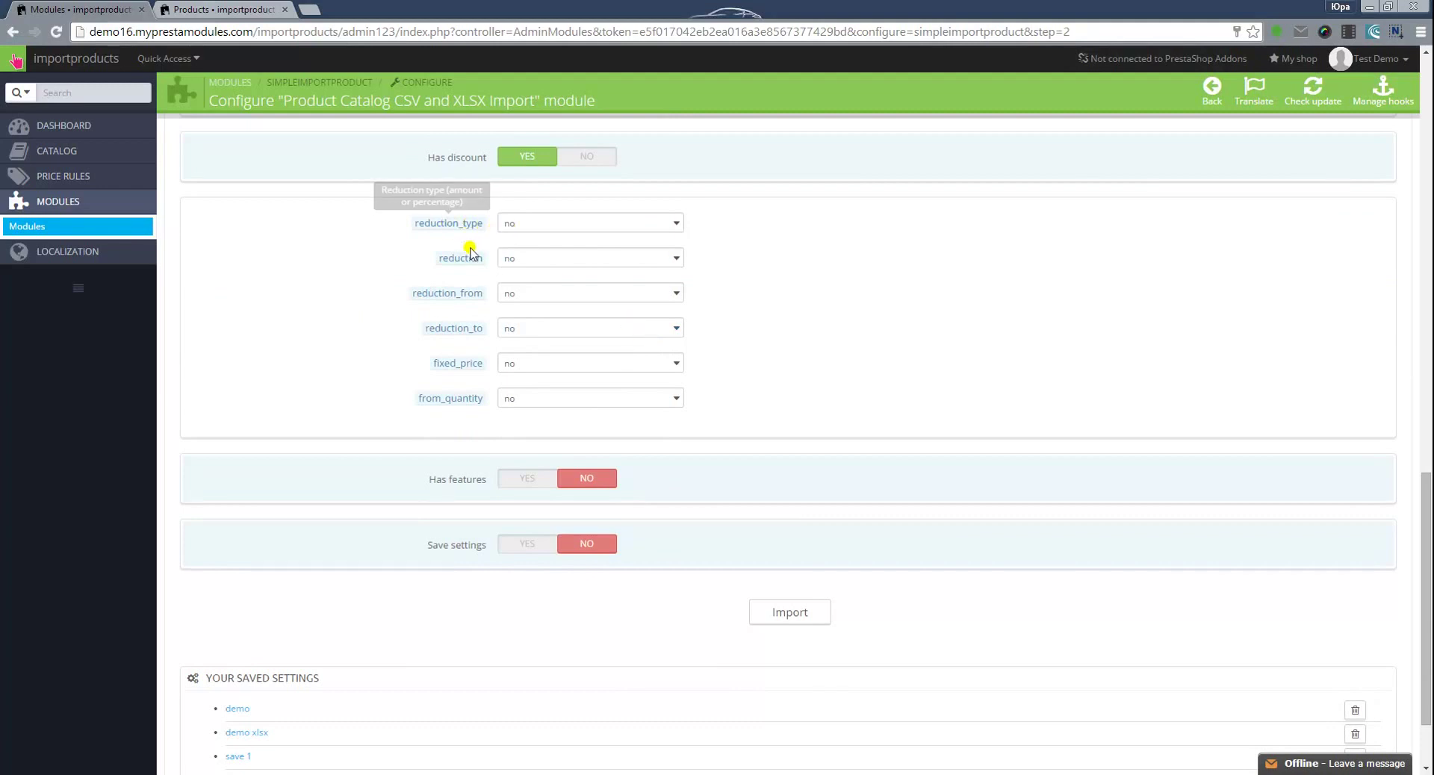
left_click(597, 231)
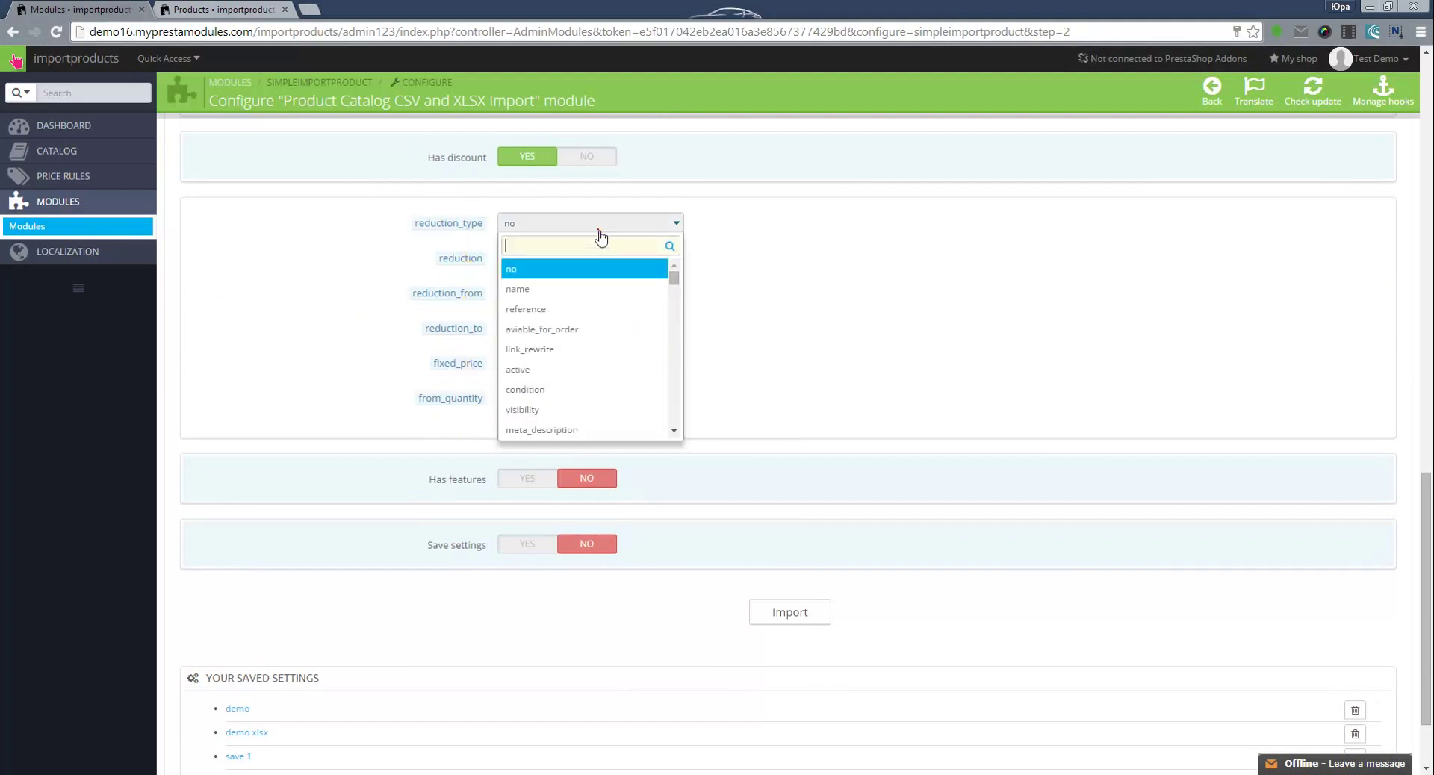
left_click(599, 229)
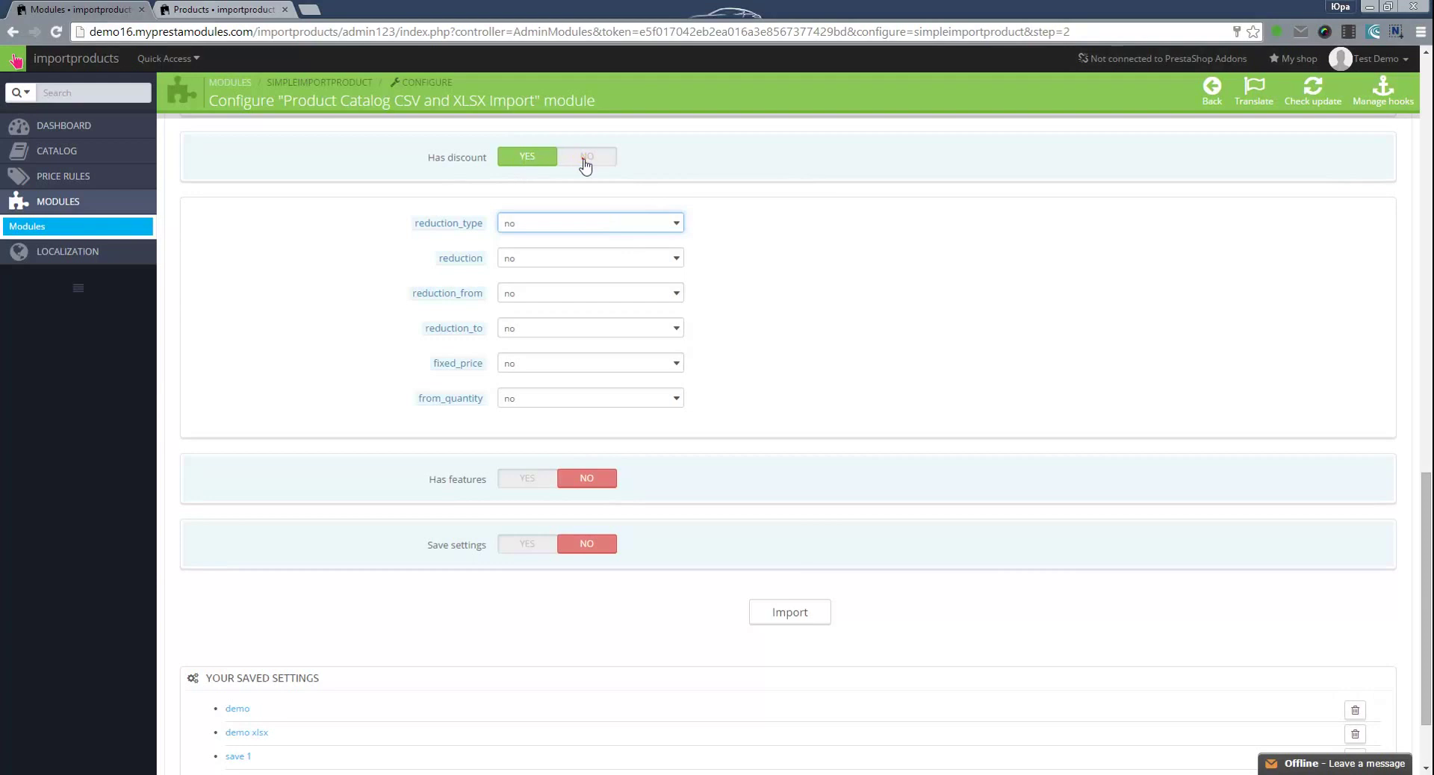
left_click(587, 158)
left_click(524, 376)
scroll(727, 311, "down", 1)
scroll(586, 397, "down", 1)
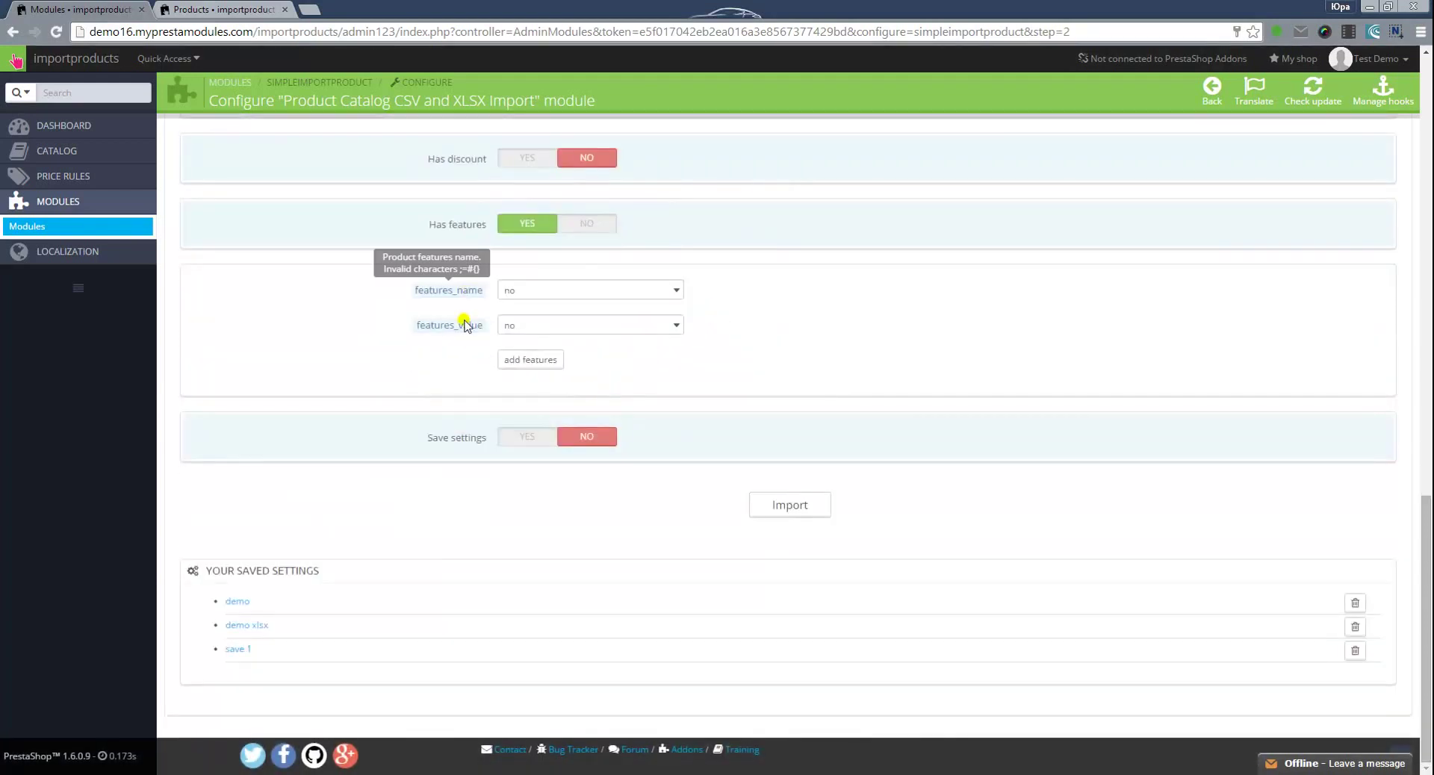
left_click(542, 361)
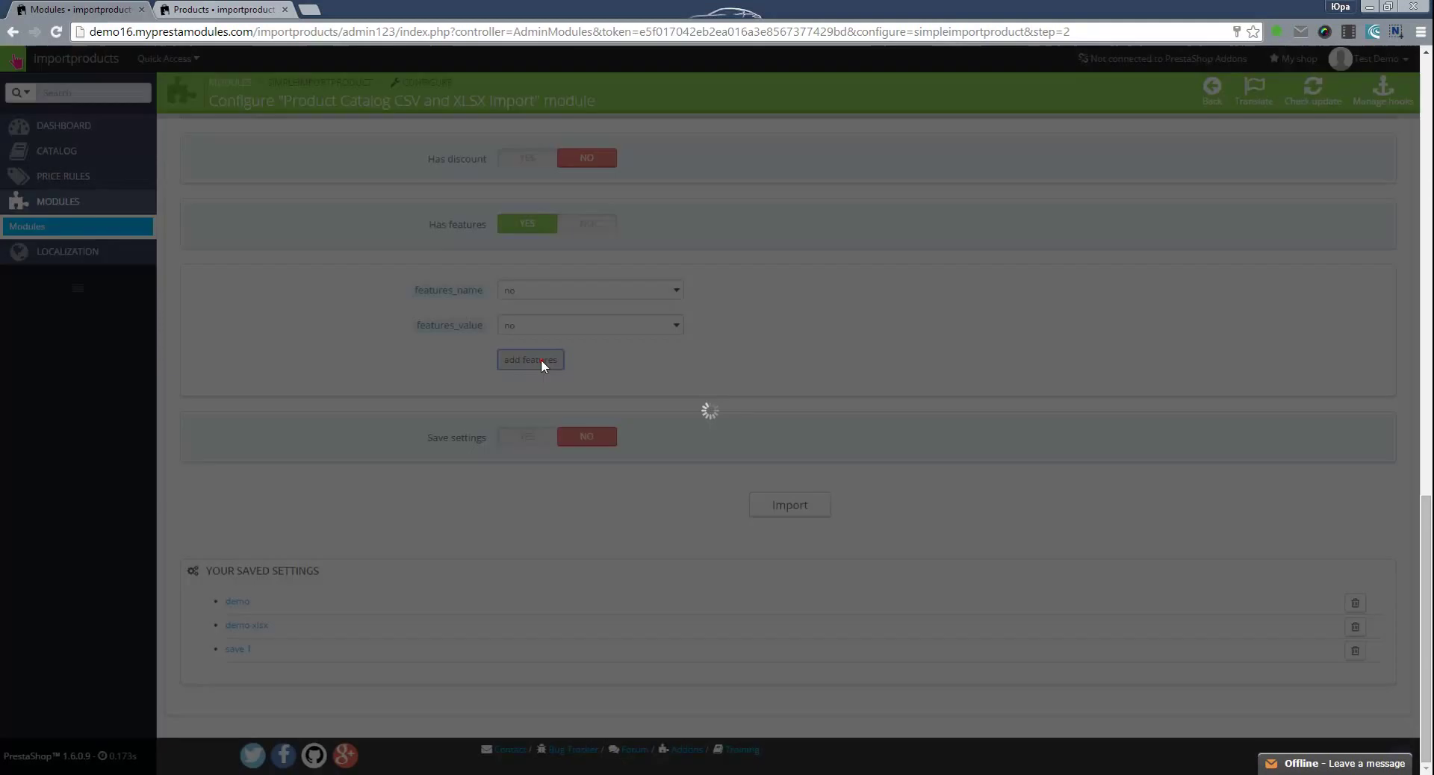
left_click(533, 508)
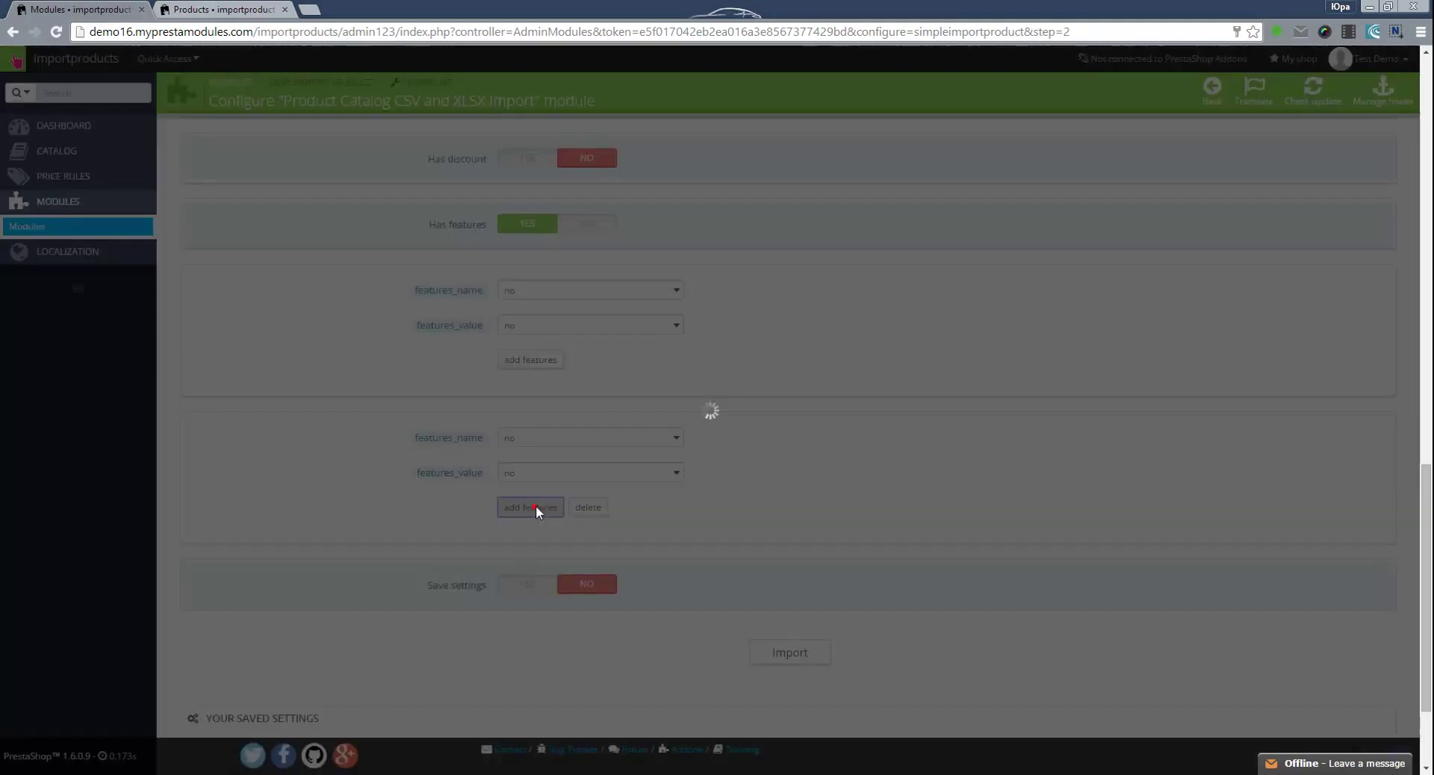
left_click(595, 657)
left_click(598, 509)
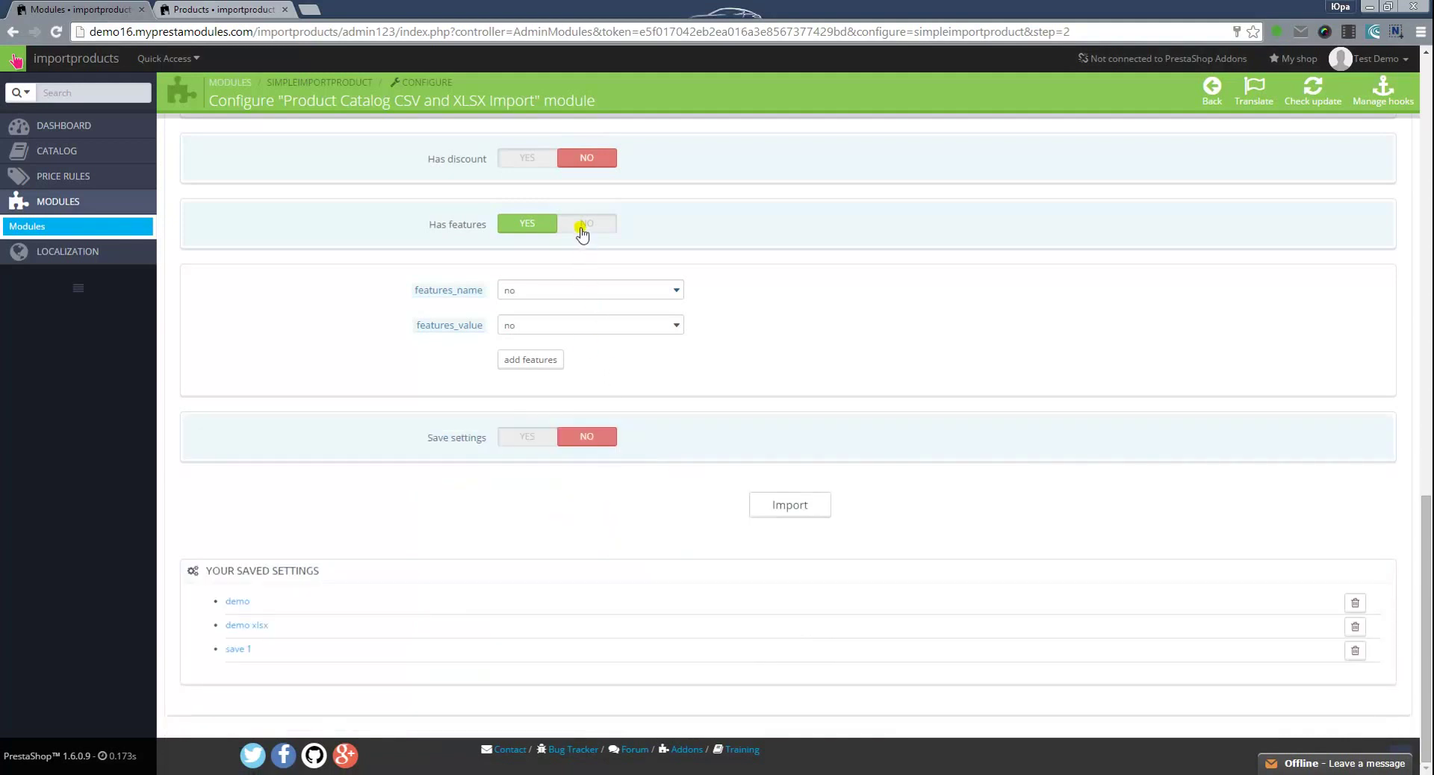
left_click(581, 226)
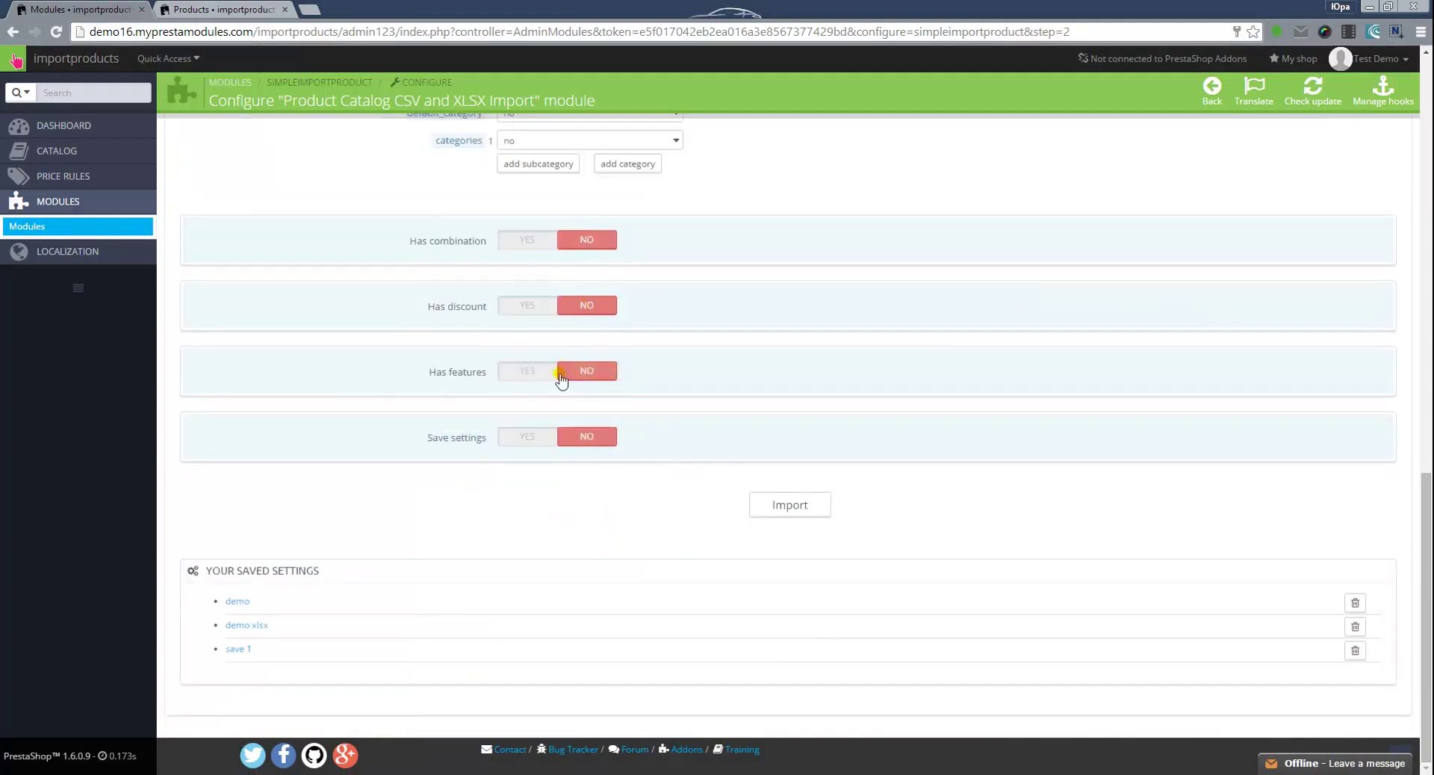
Step: Set Save settings to YES and save the mapping under the name 'test'
left_click(526, 438)
scroll(682, 561, "down", 3)
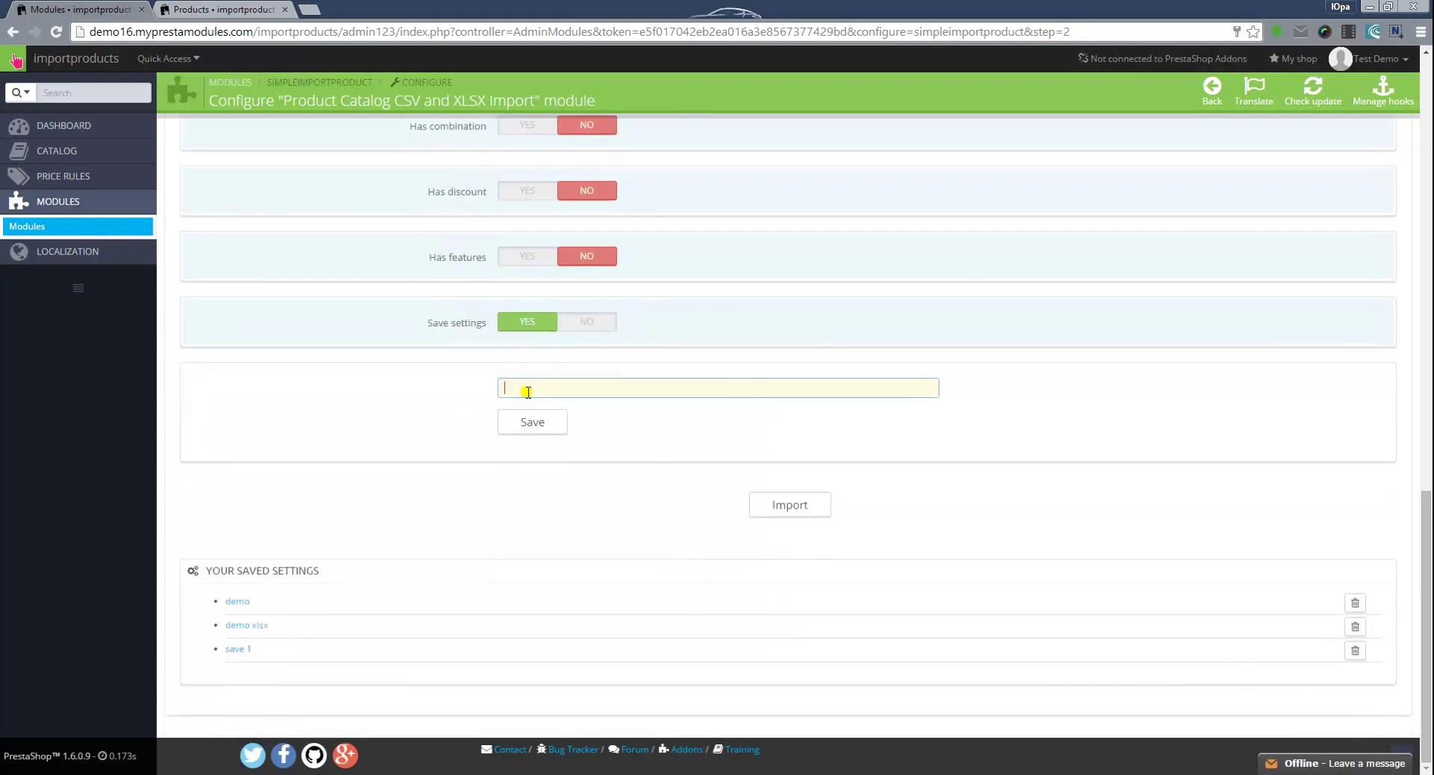
type("est")
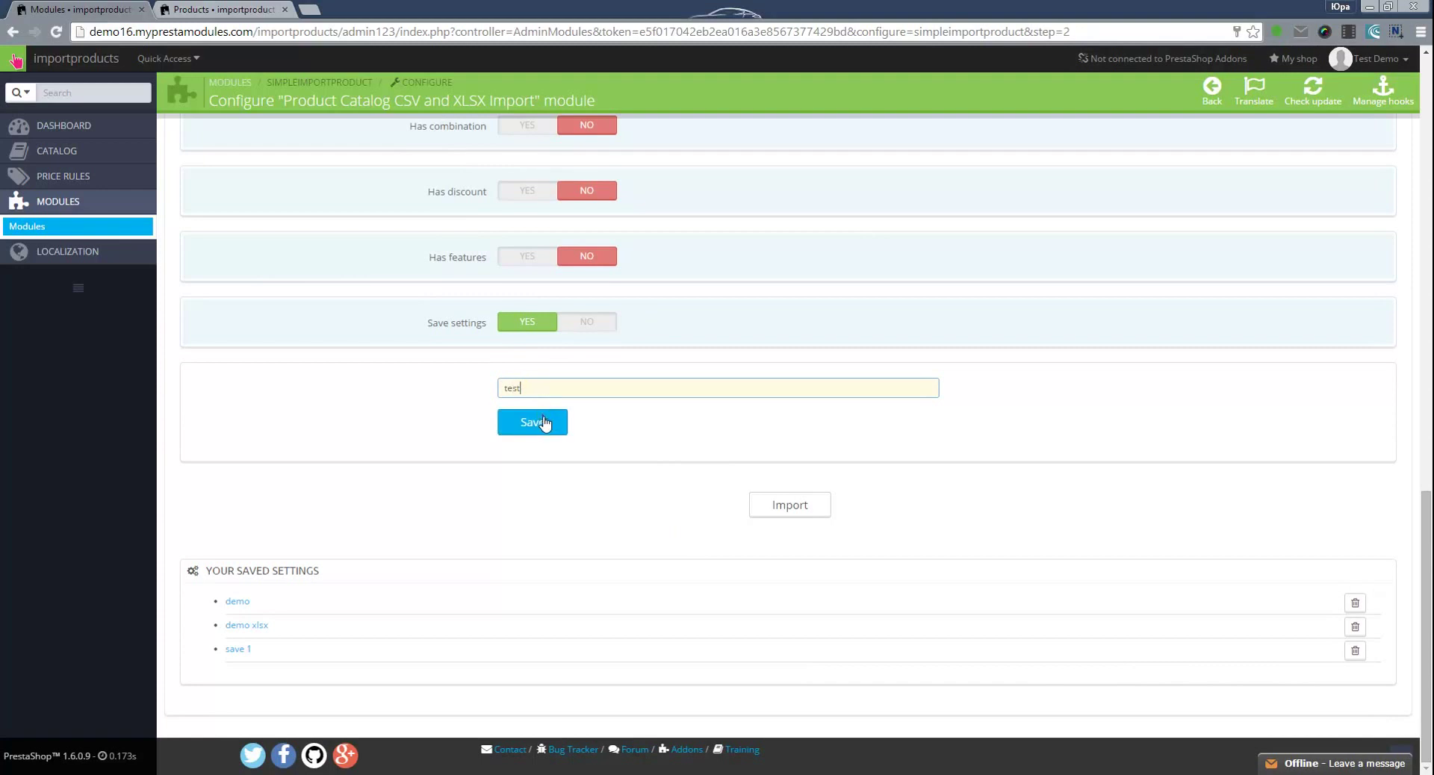
left_click(542, 422)
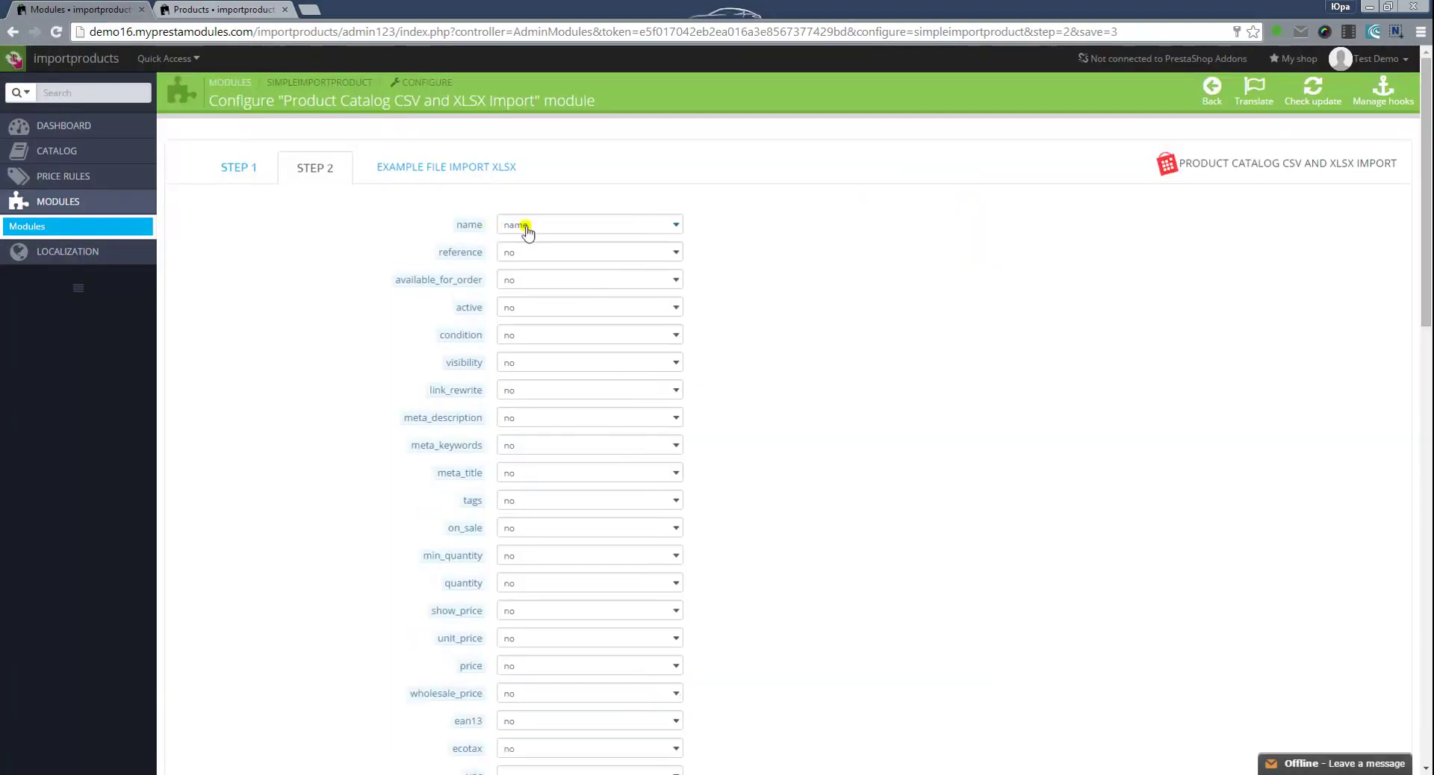
scroll(697, 335, "down", 3)
scroll(653, 331, "down", 10)
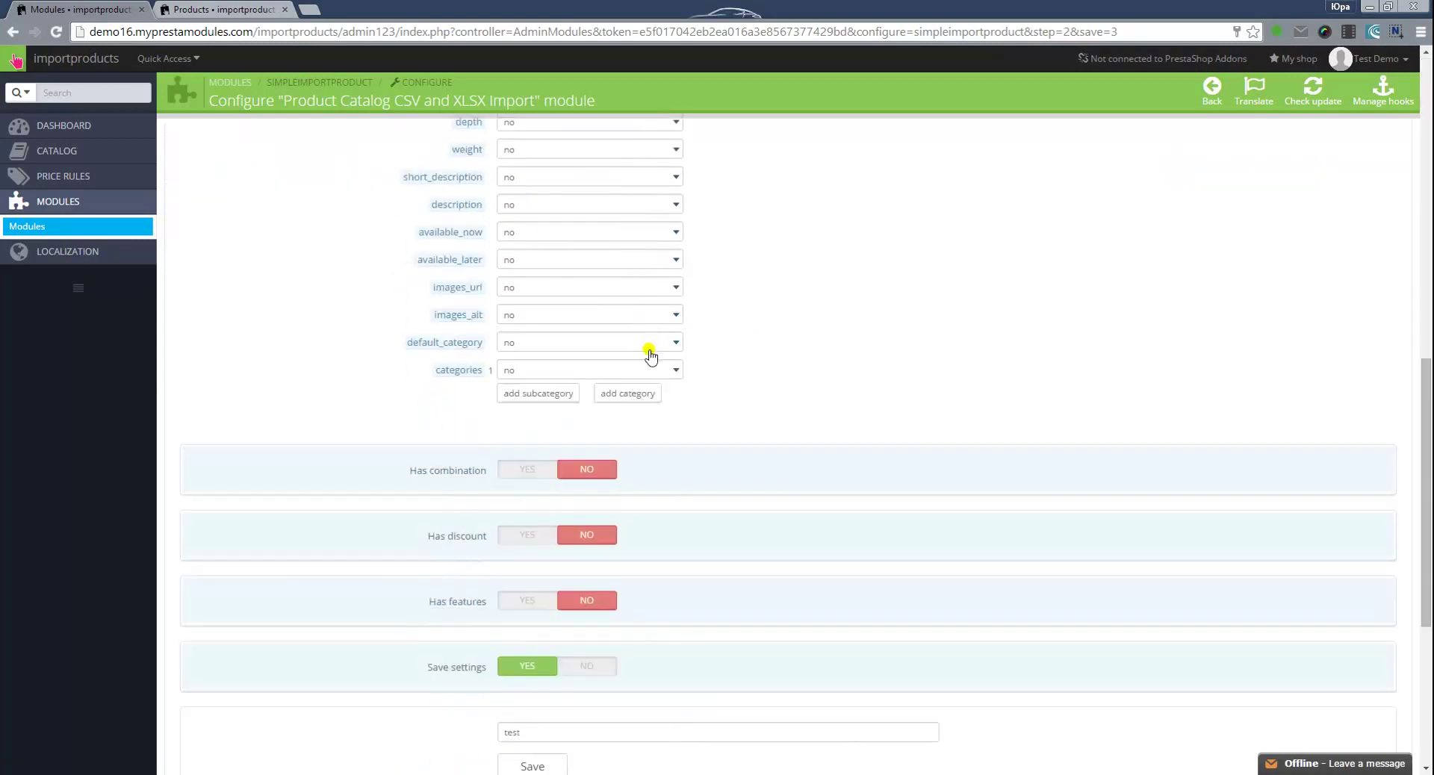
scroll(653, 352, "down", 5)
scroll(606, 381, "down", 1)
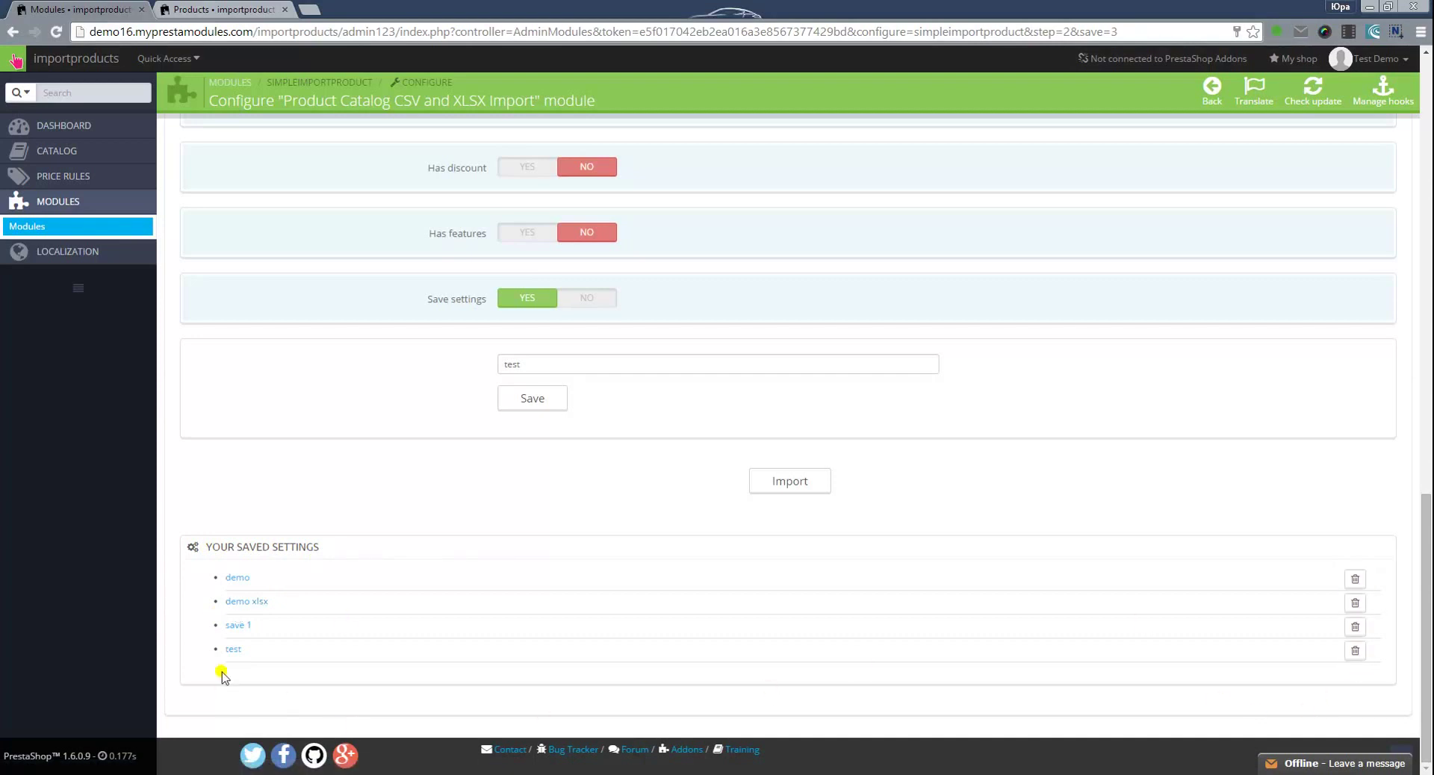
Step: Load the 'demo xlsx' saved setting and scroll through the fully mapped Step 2 form
left_click(249, 603)
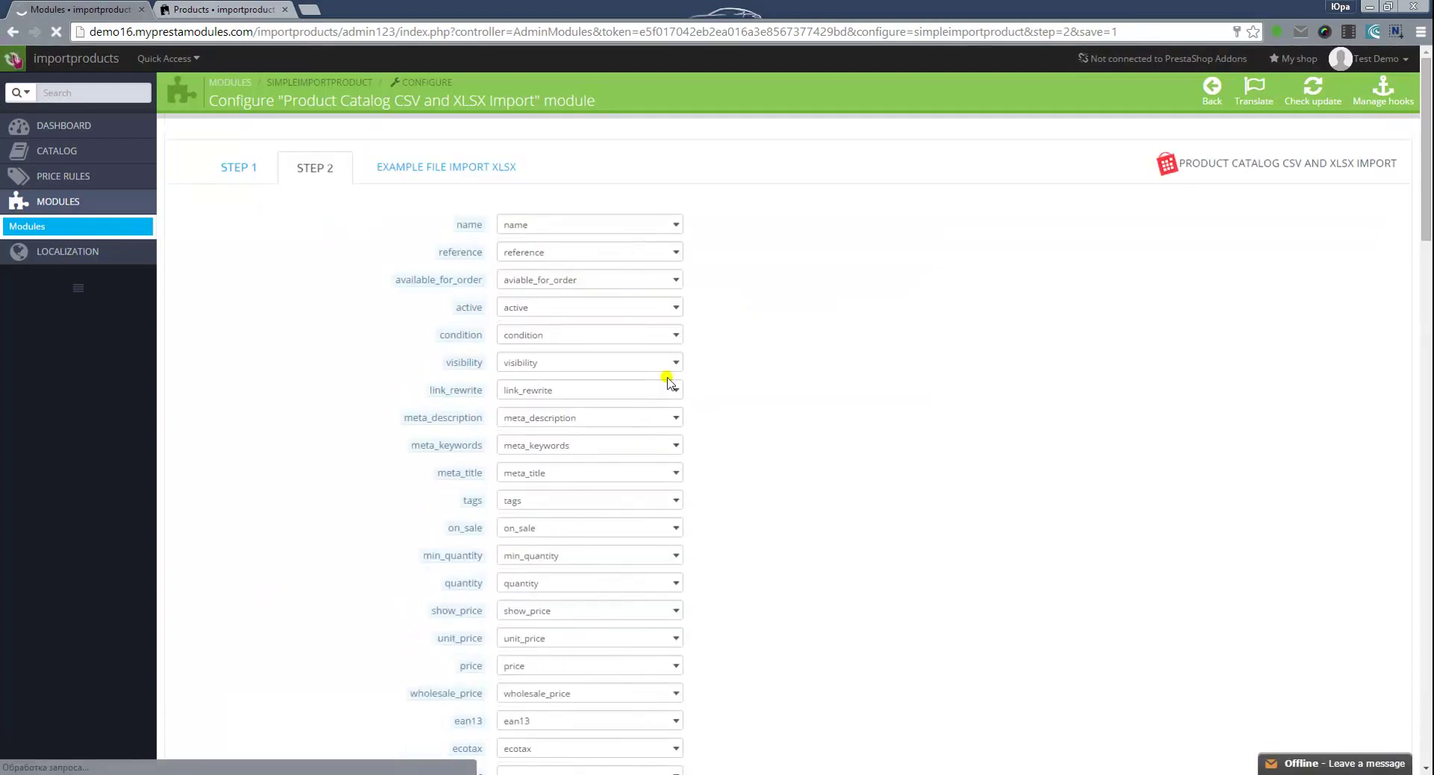
scroll(650, 247, "down", 2)
scroll(665, 270, "down", 2)
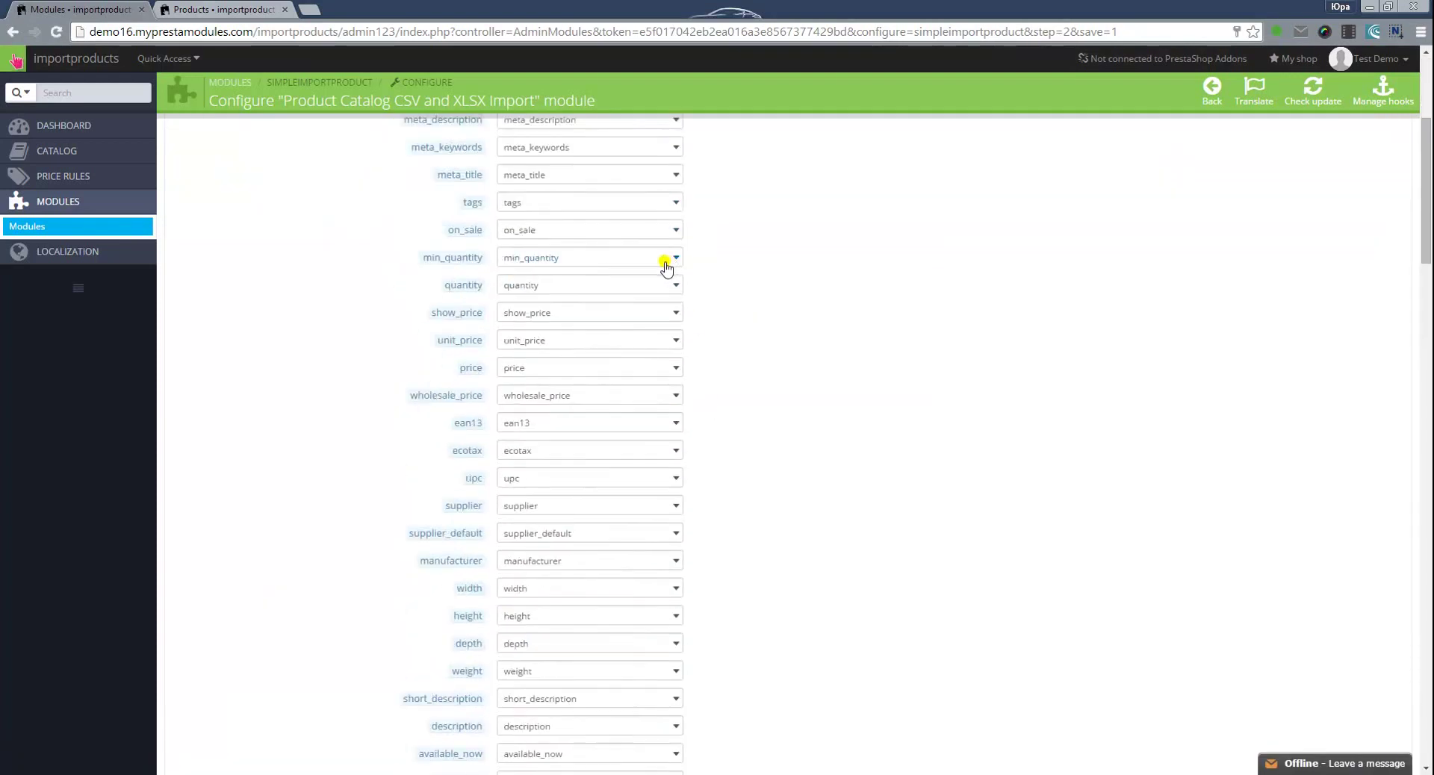
scroll(661, 269, "down", 4)
scroll(661, 270, "down", 2)
scroll(661, 272, "down", 2)
left_click(509, 372)
scroll(736, 368, "down", 2)
scroll(717, 378, "down", 3)
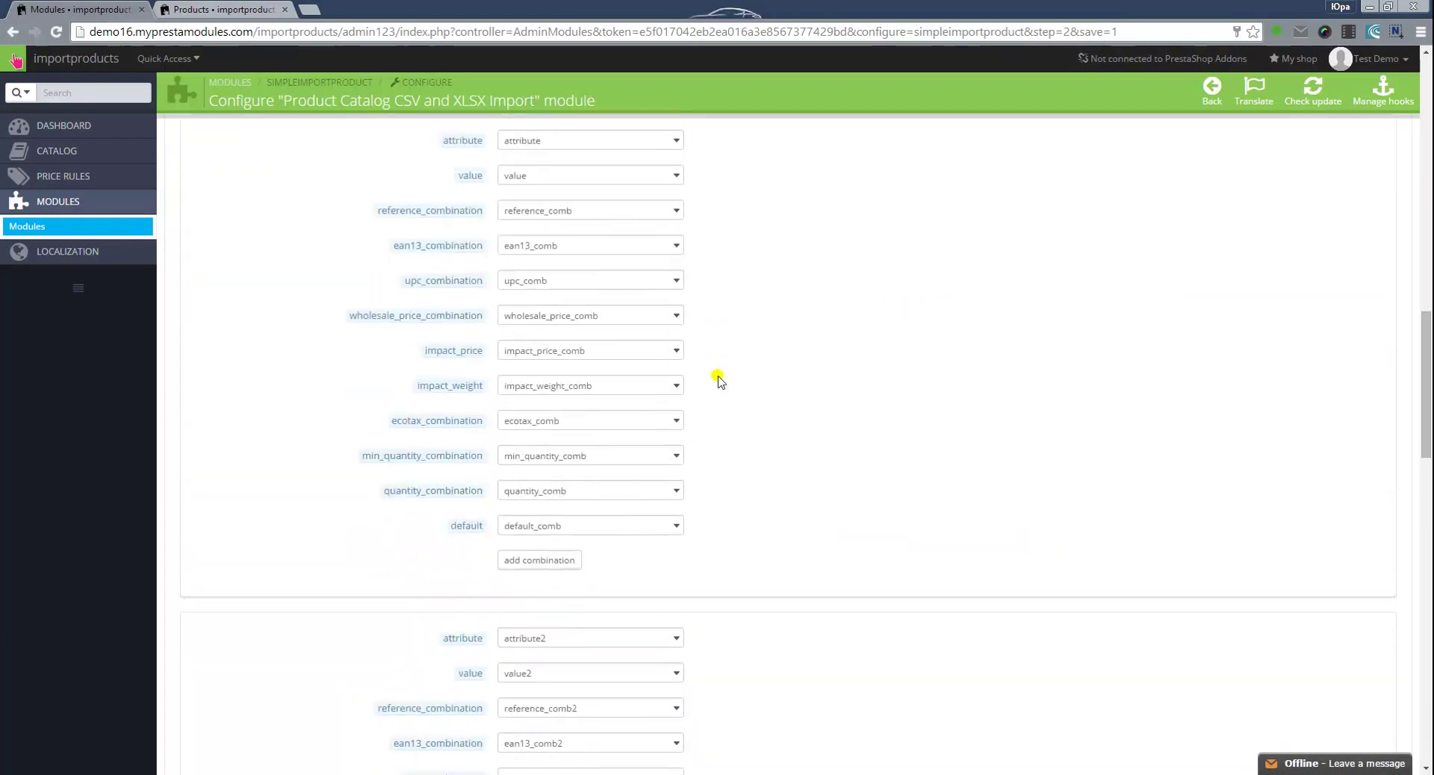
scroll(729, 385, "up", 1)
scroll(729, 385, "down", 2)
scroll(729, 385, "down", 1)
scroll(728, 383, "down", 1)
scroll(726, 382, "down", 5)
scroll(726, 382, "down", 1)
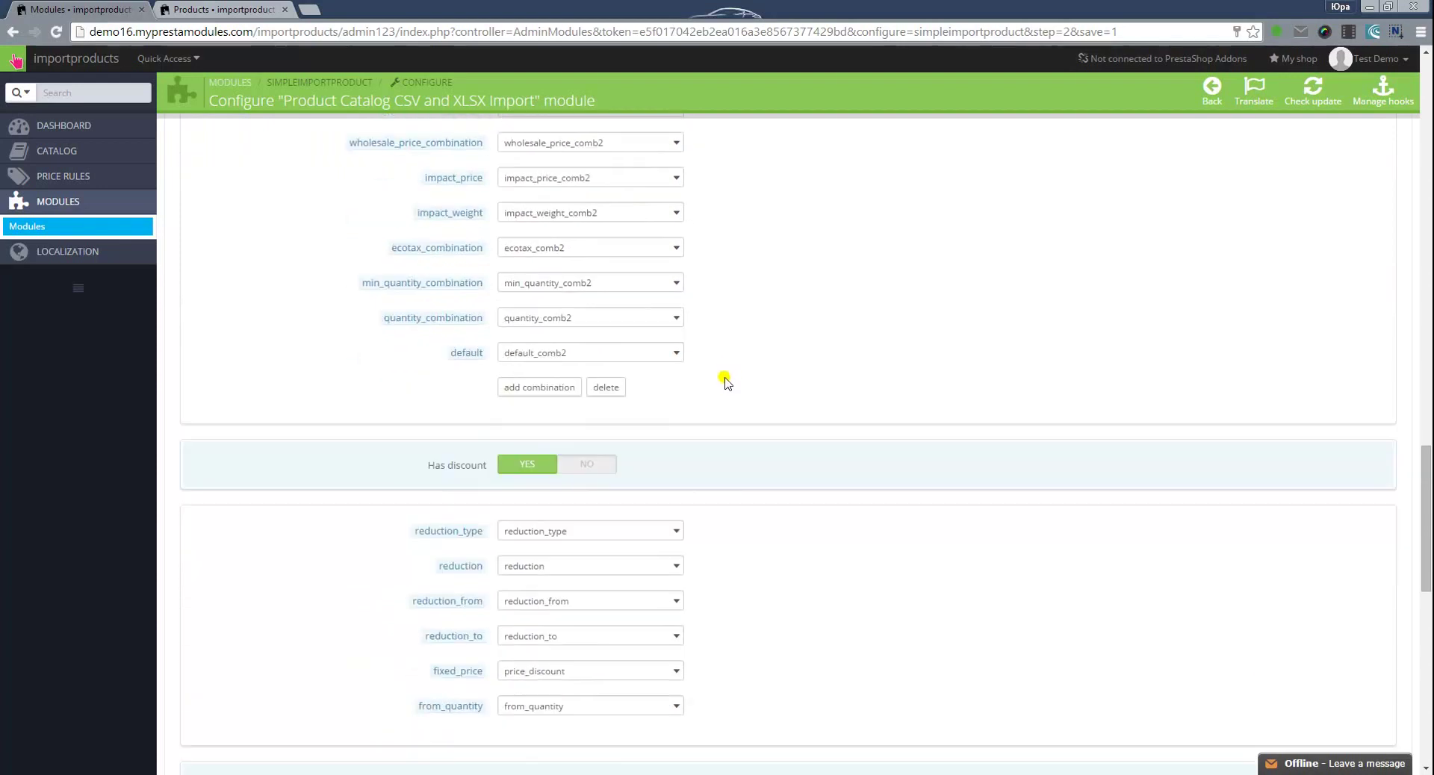
scroll(729, 384, "down", 1)
scroll(728, 384, "down", 1)
scroll(728, 384, "down", 2)
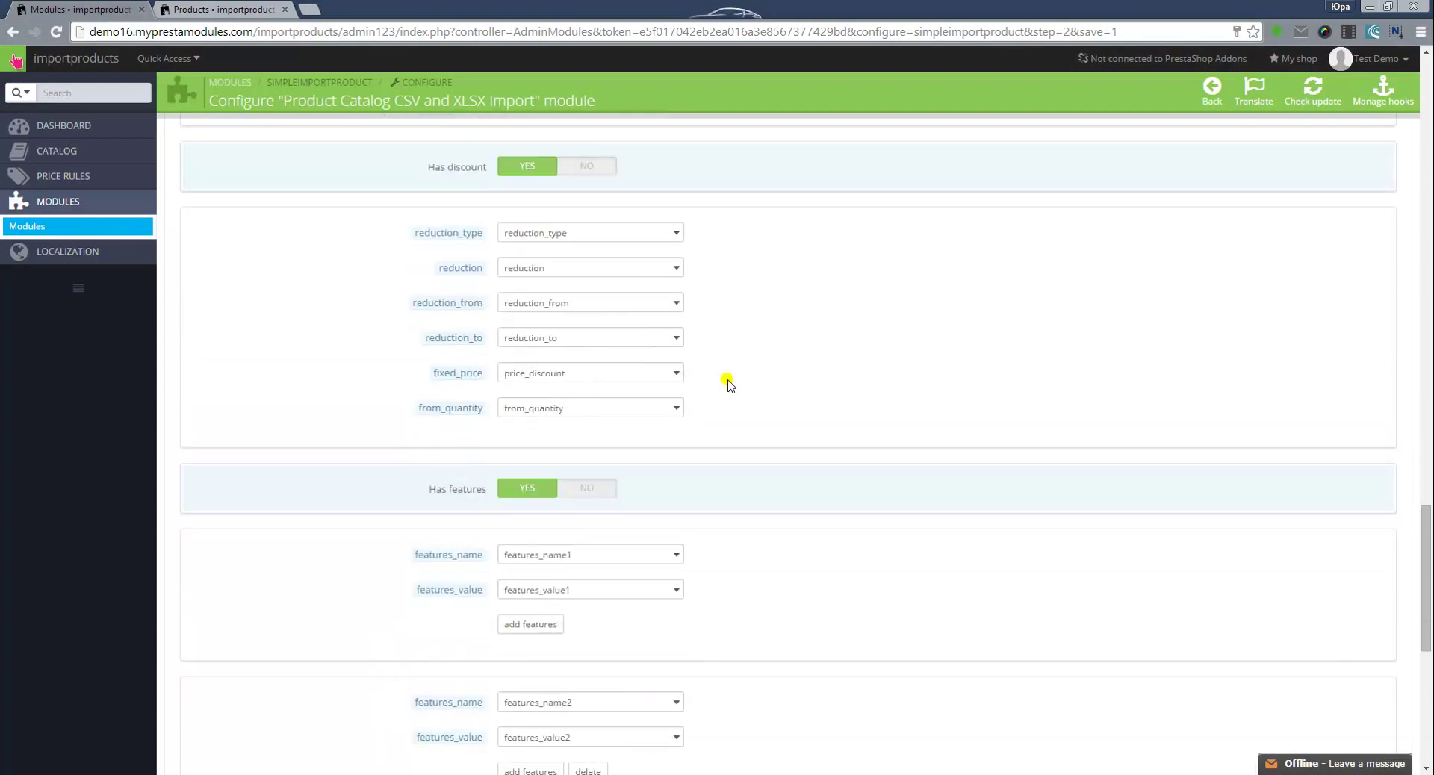
scroll(729, 384, "down", 2)
scroll(729, 384, "down", 2)
scroll(729, 384, "down", 1)
scroll(728, 384, "down", 2)
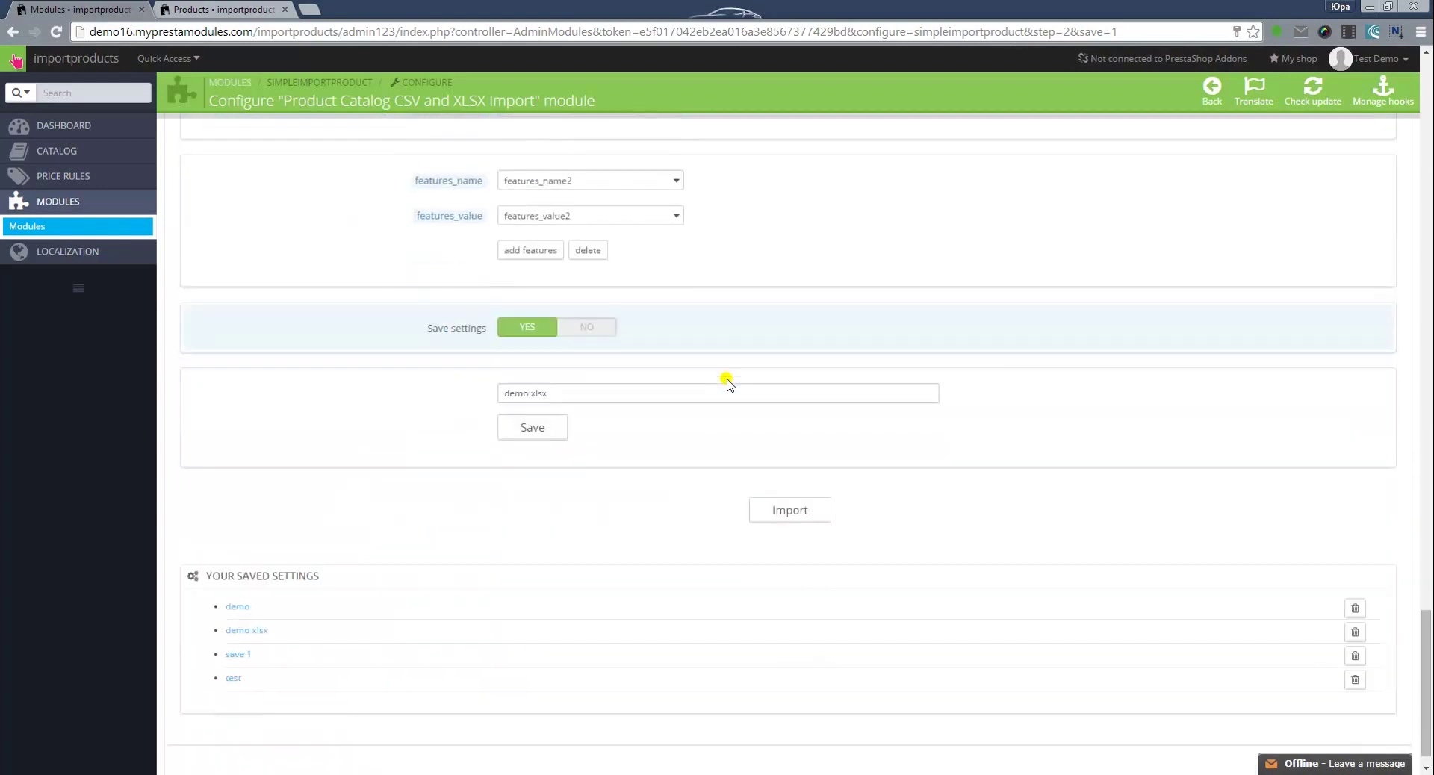
scroll(729, 384, "down", 1)
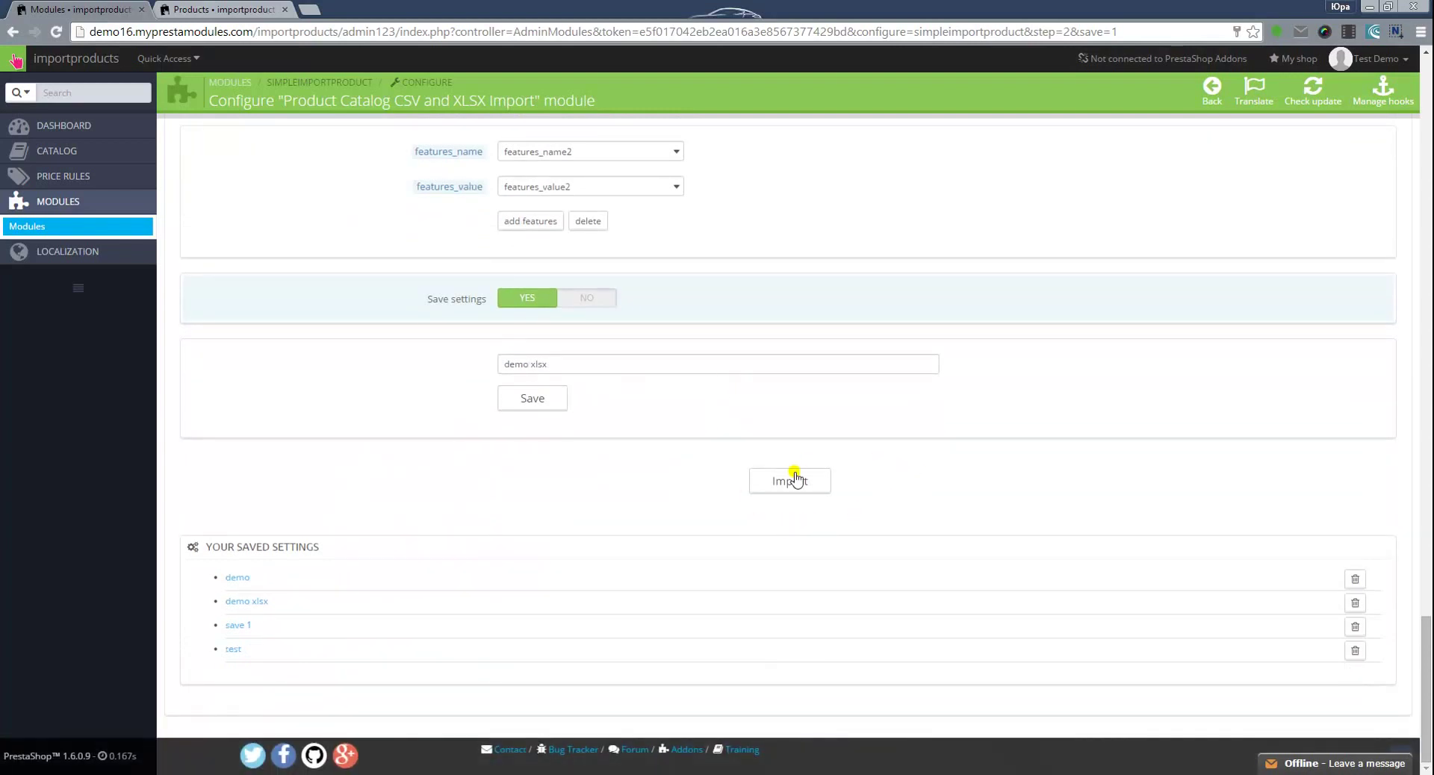
Step: Run the import, reload Catalog > Products showing 47 products, and edit Test_1
left_click(787, 486)
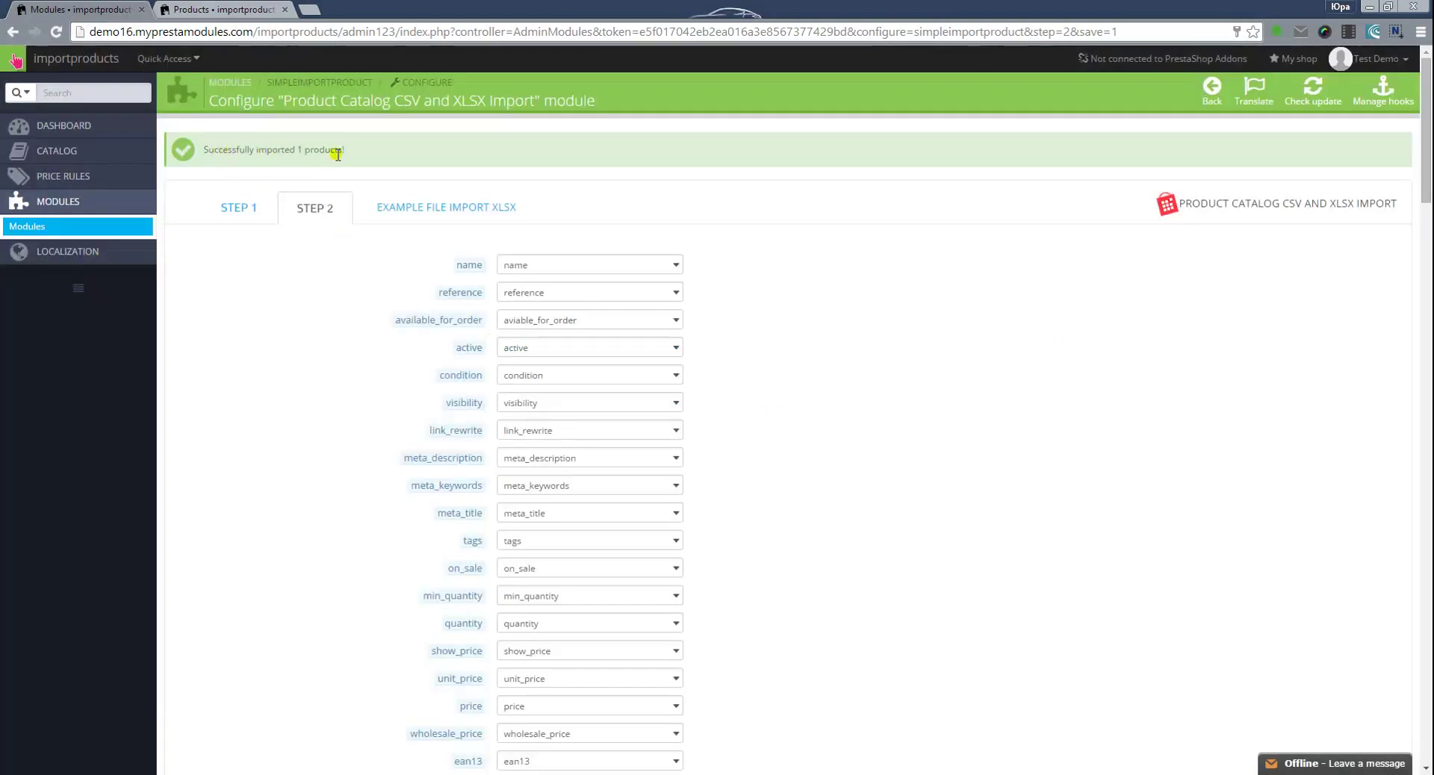
mouse_move(59, 150)
left_click(254, 150)
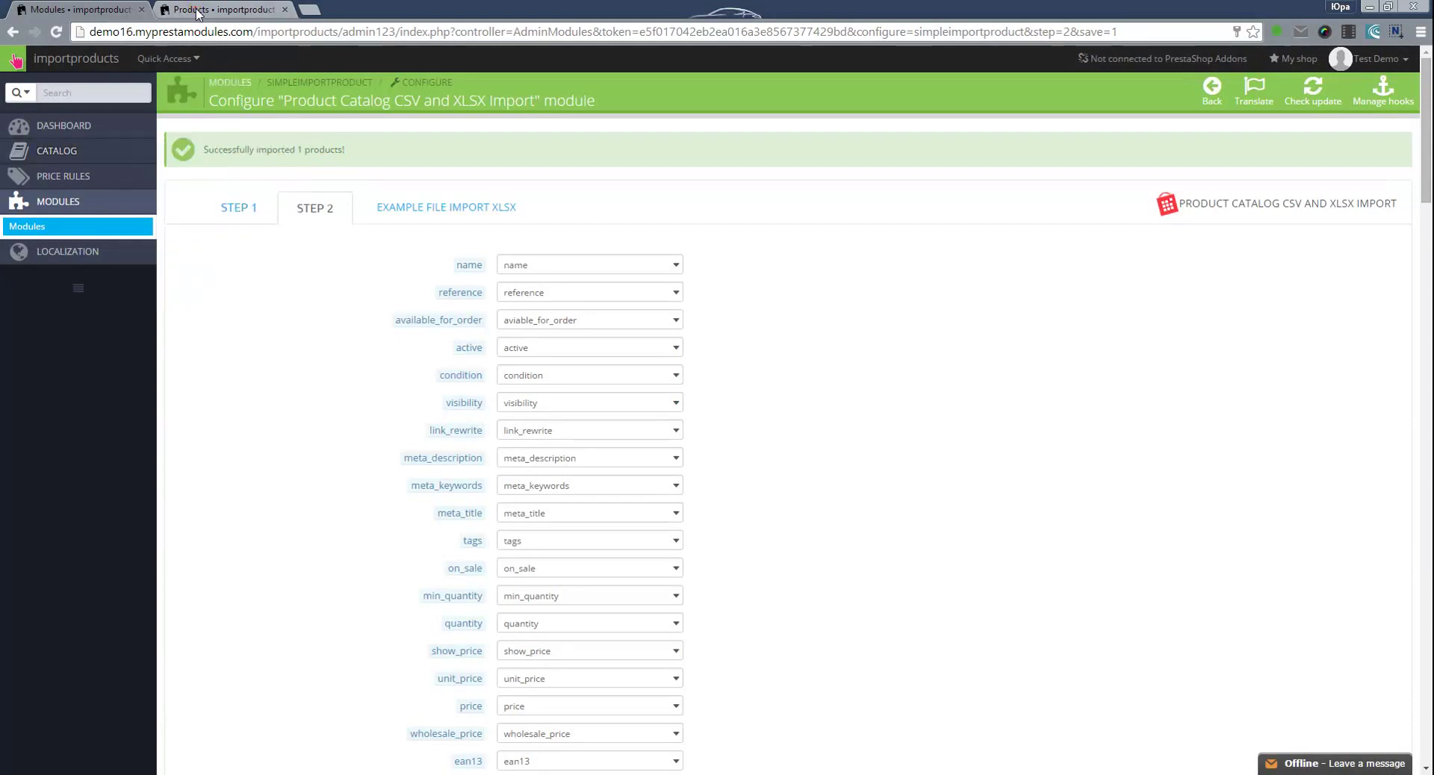
left_click(56, 32)
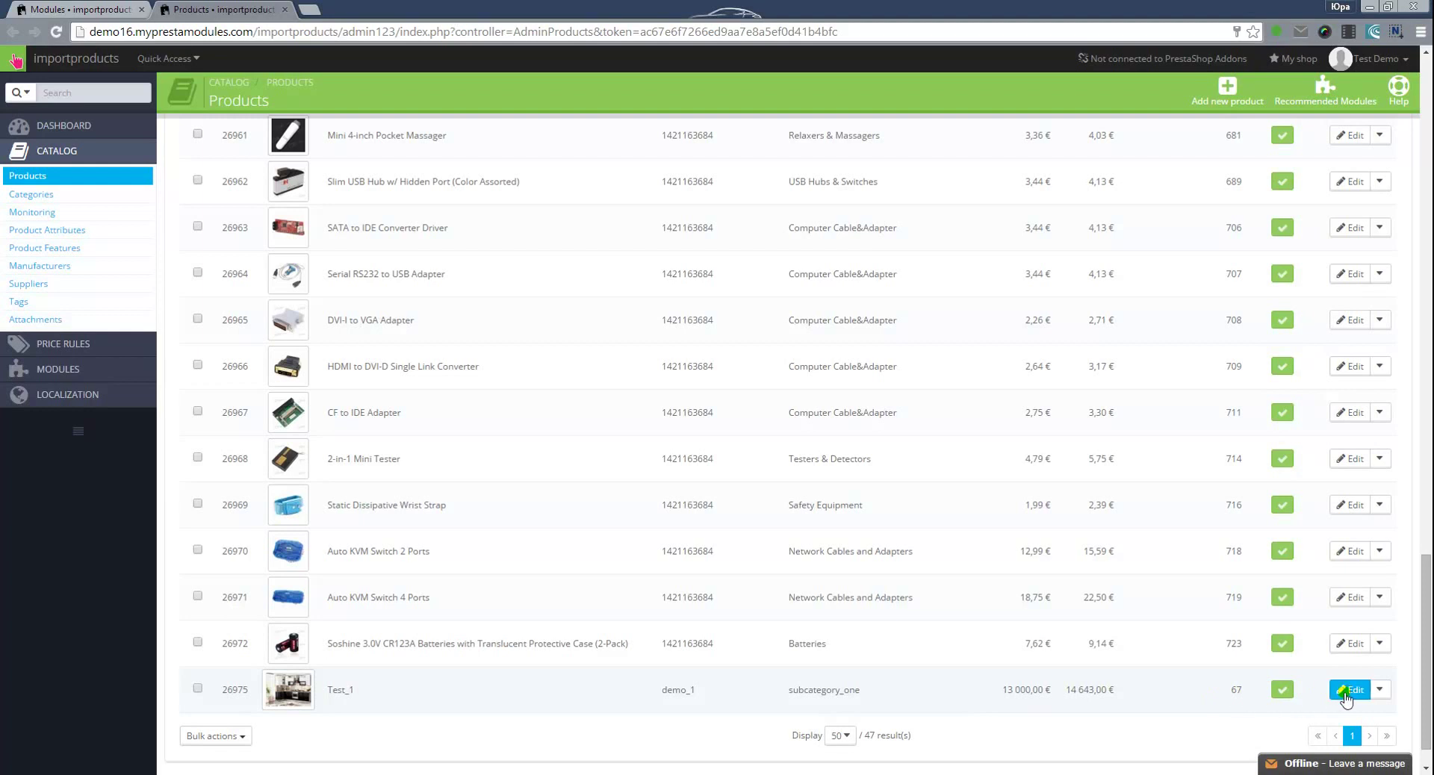
left_click(1350, 691)
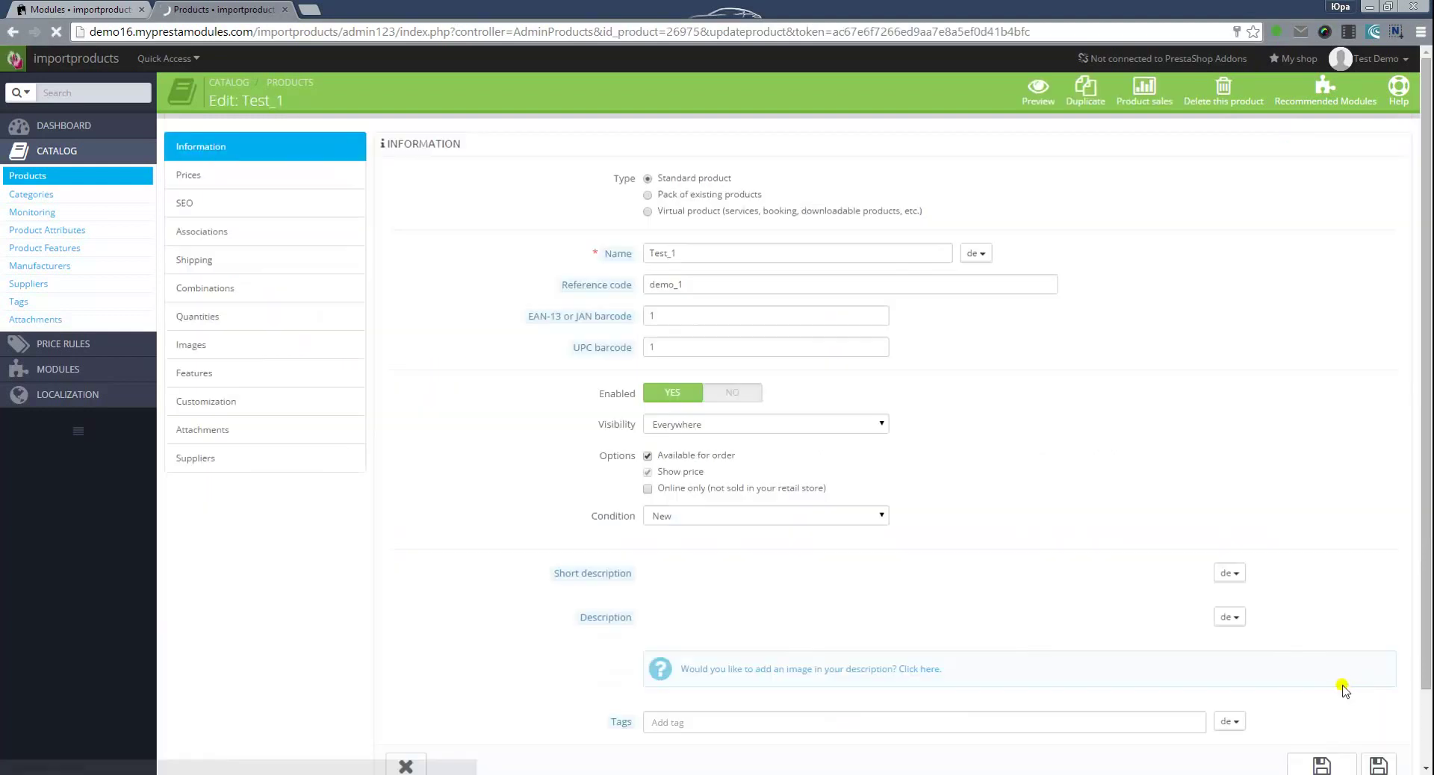
Step: Minimize the browser and open example.xlsx from the desktop
left_click(1369, 6)
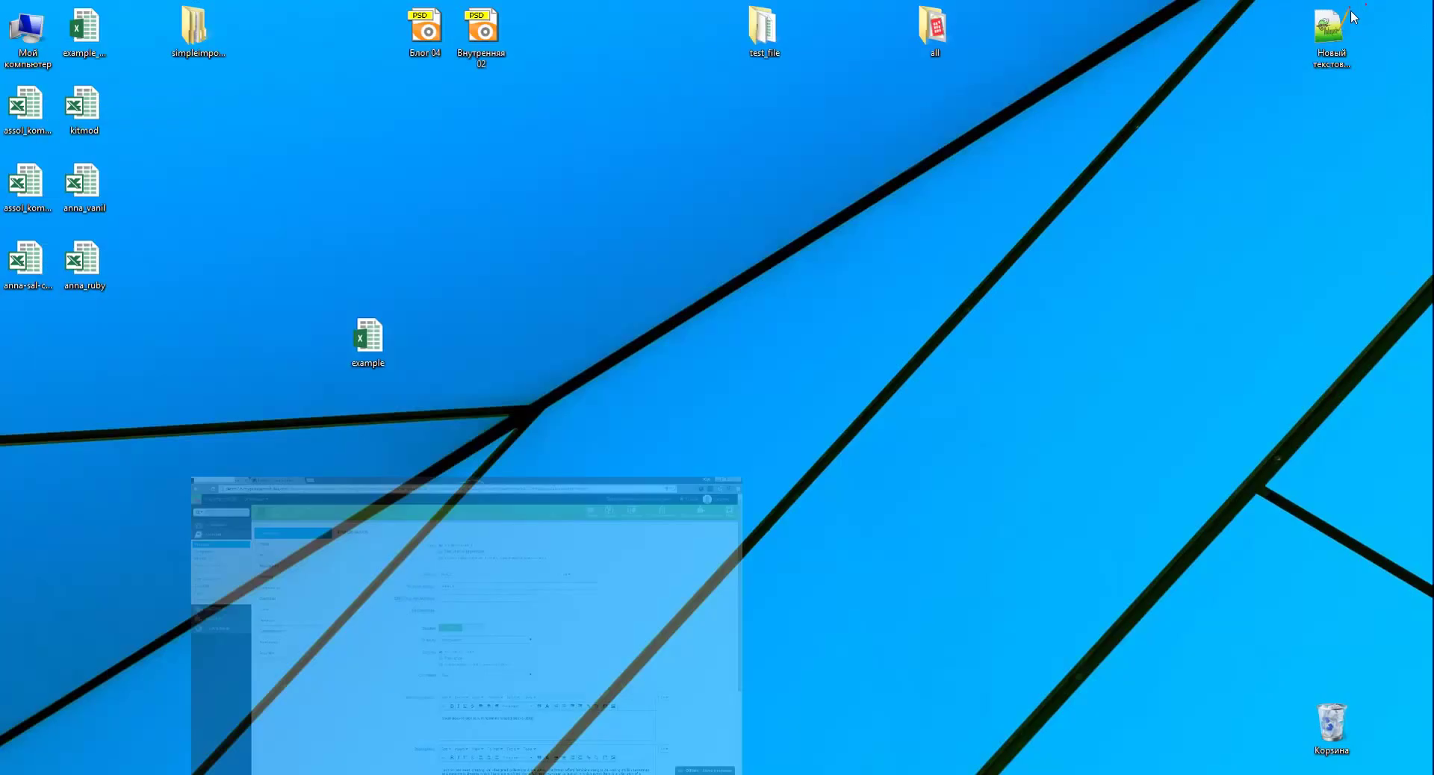
double_click(368, 342)
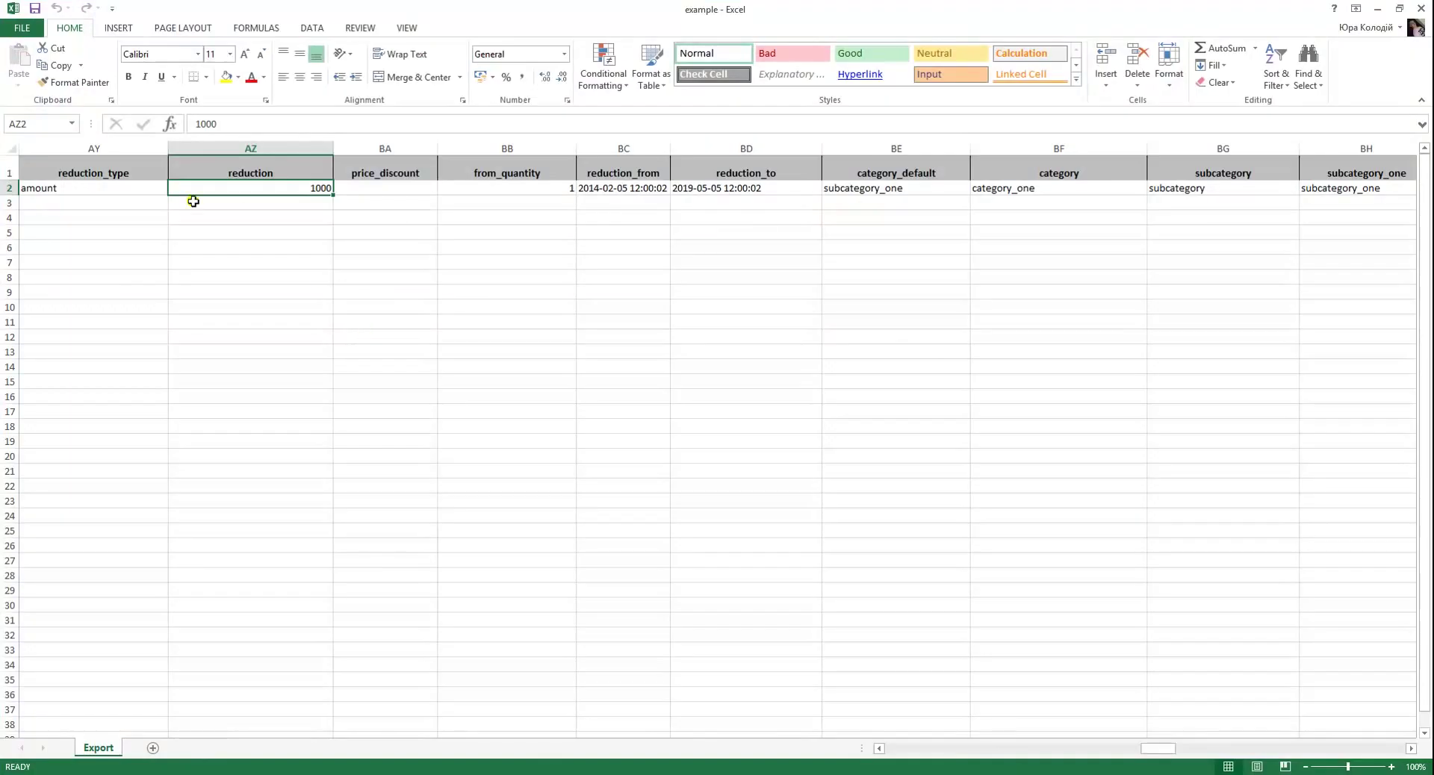
left_click_drag(1152, 750, 821, 750)
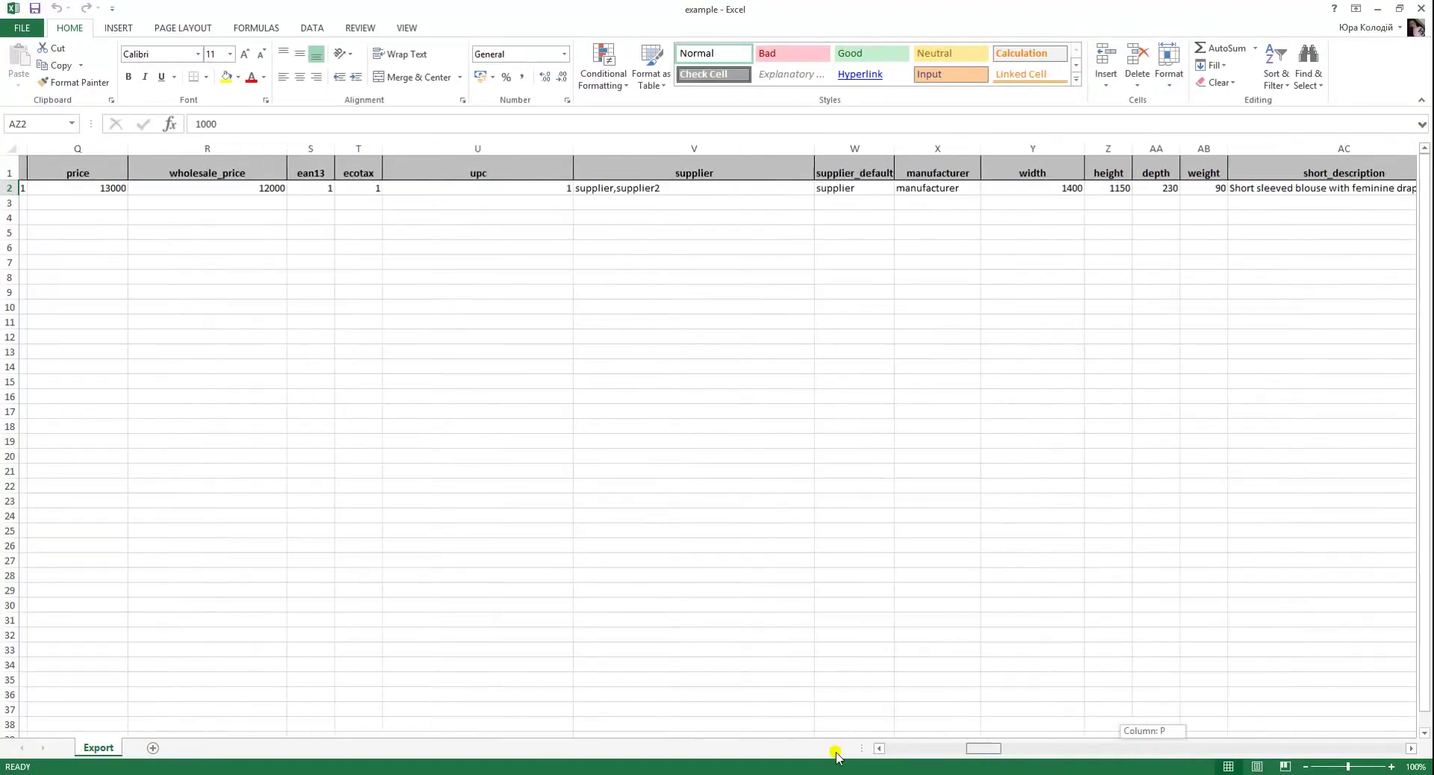
Step: Check Test_1, demo_1 and link_rewrite_test in A2, B2, D2, scroll to column CX, then minimize Excel
left_click(67, 193)
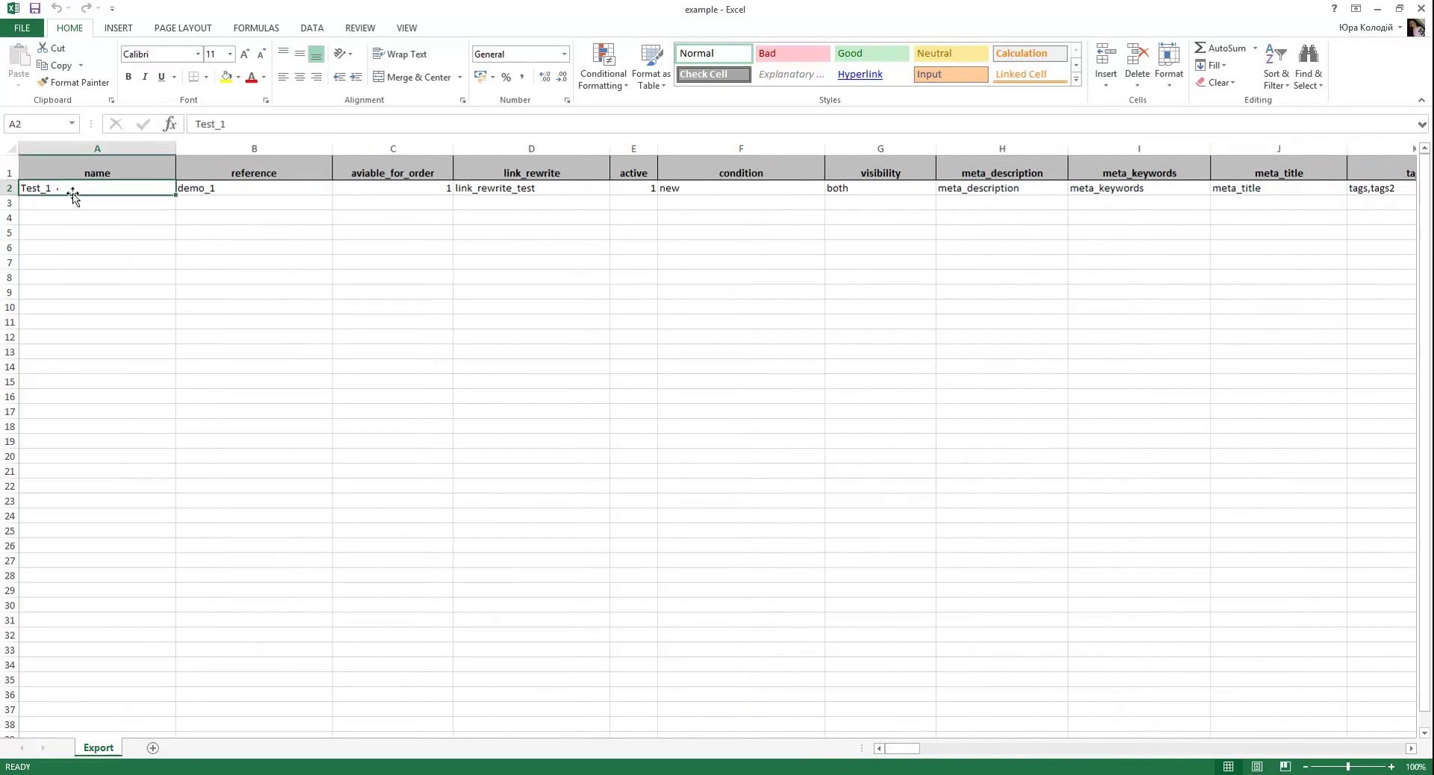
left_click(226, 186)
left_click(540, 188)
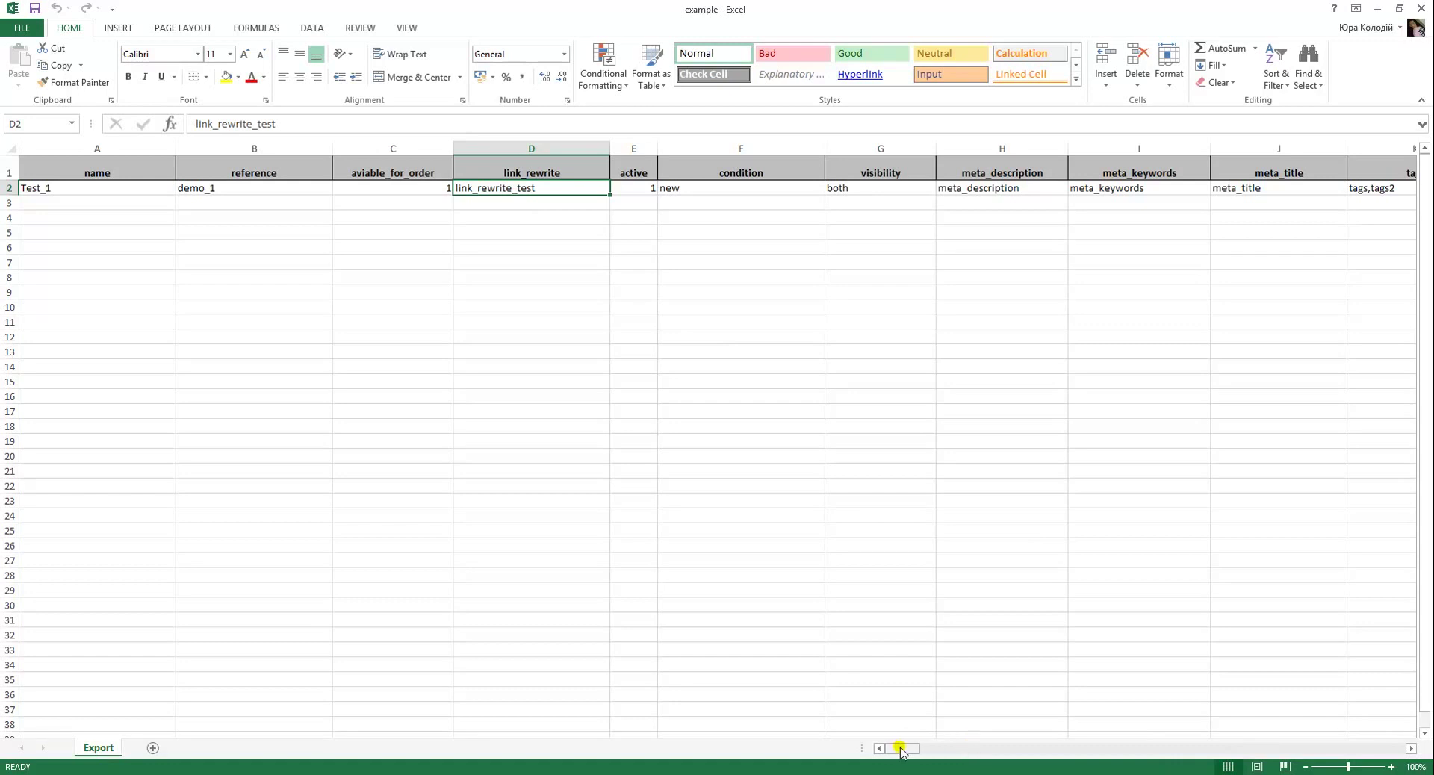
left_click_drag(899, 750, 1415, 753)
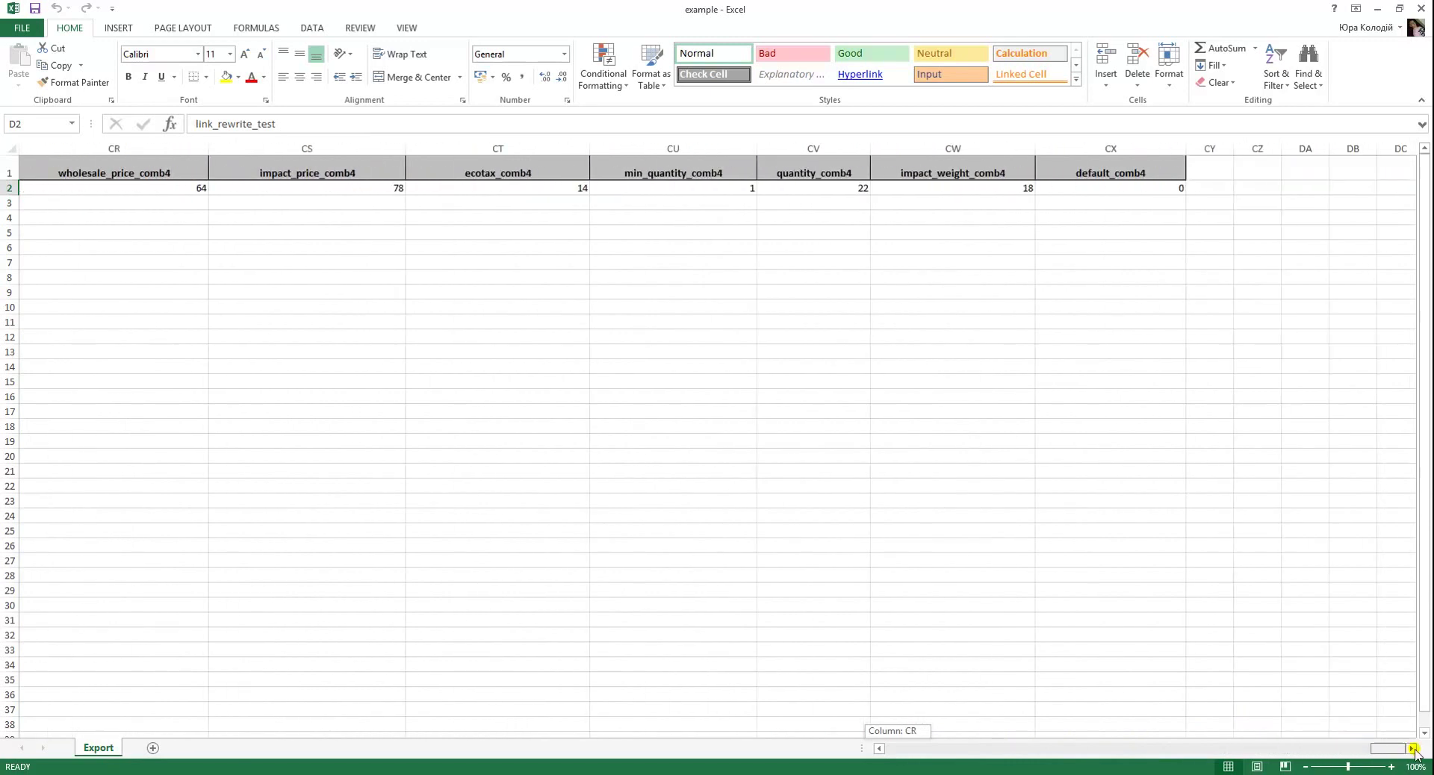
left_click_drag(1377, 756, 885, 749)
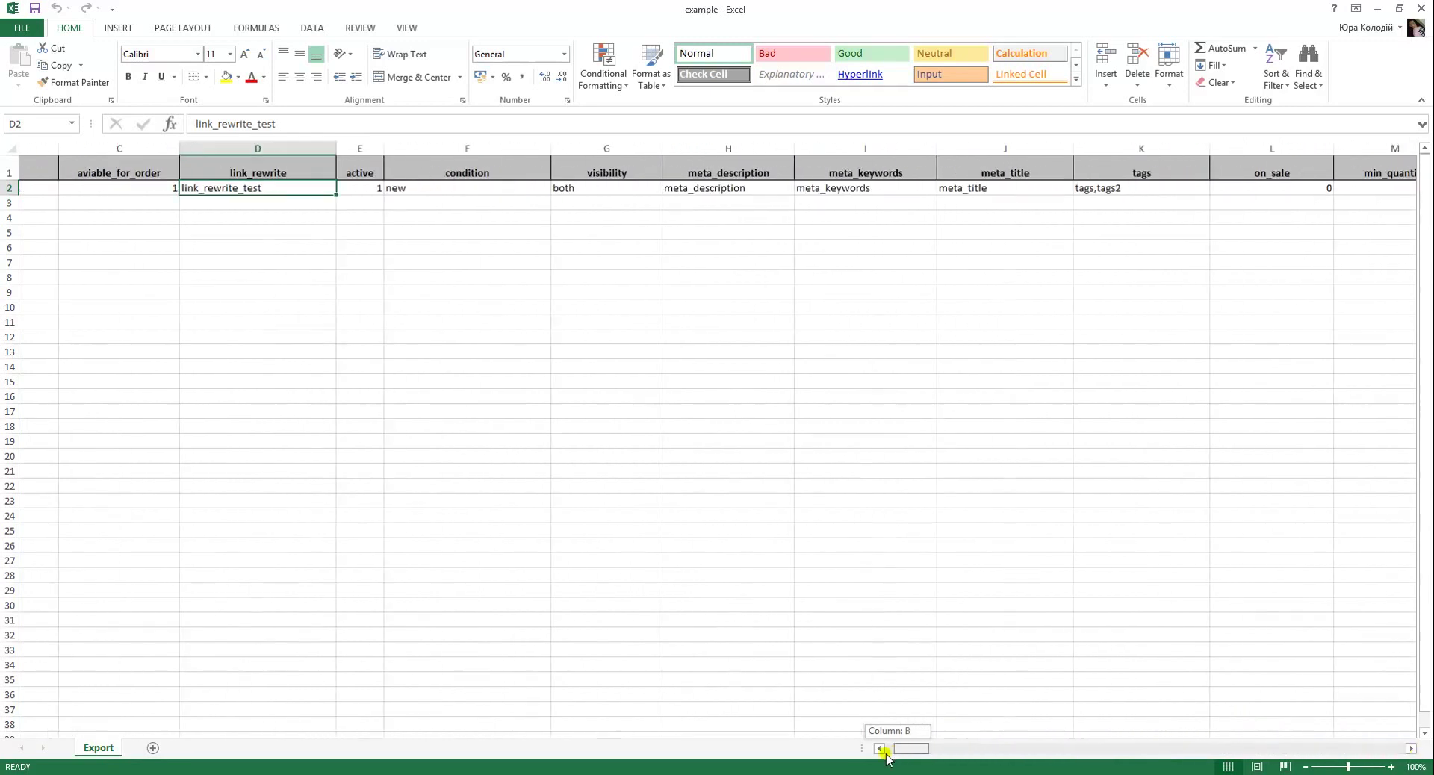
left_click(1376, 9)
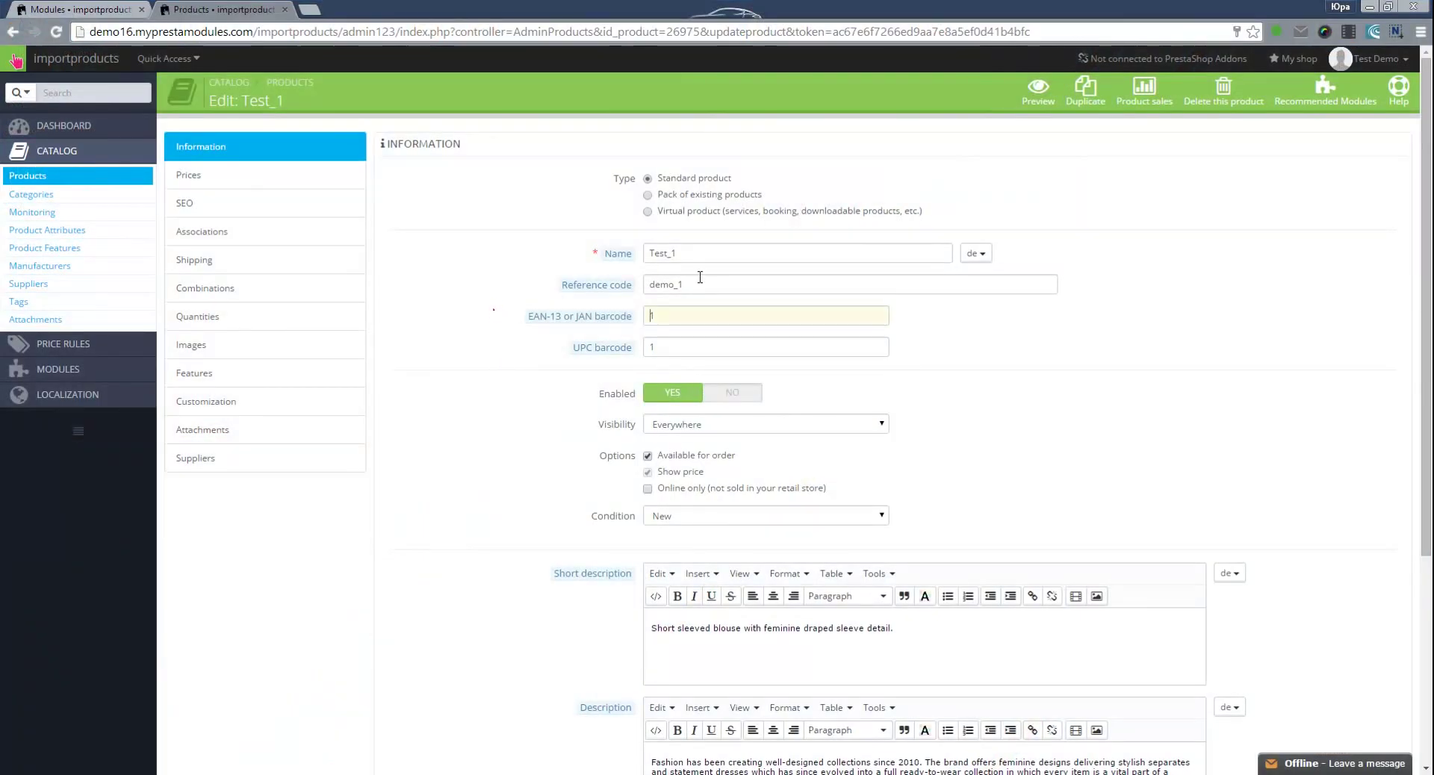
Step: Select the Test_1 name field and switch the product texts to English
left_click(693, 257)
scroll(666, 337, "down", 1)
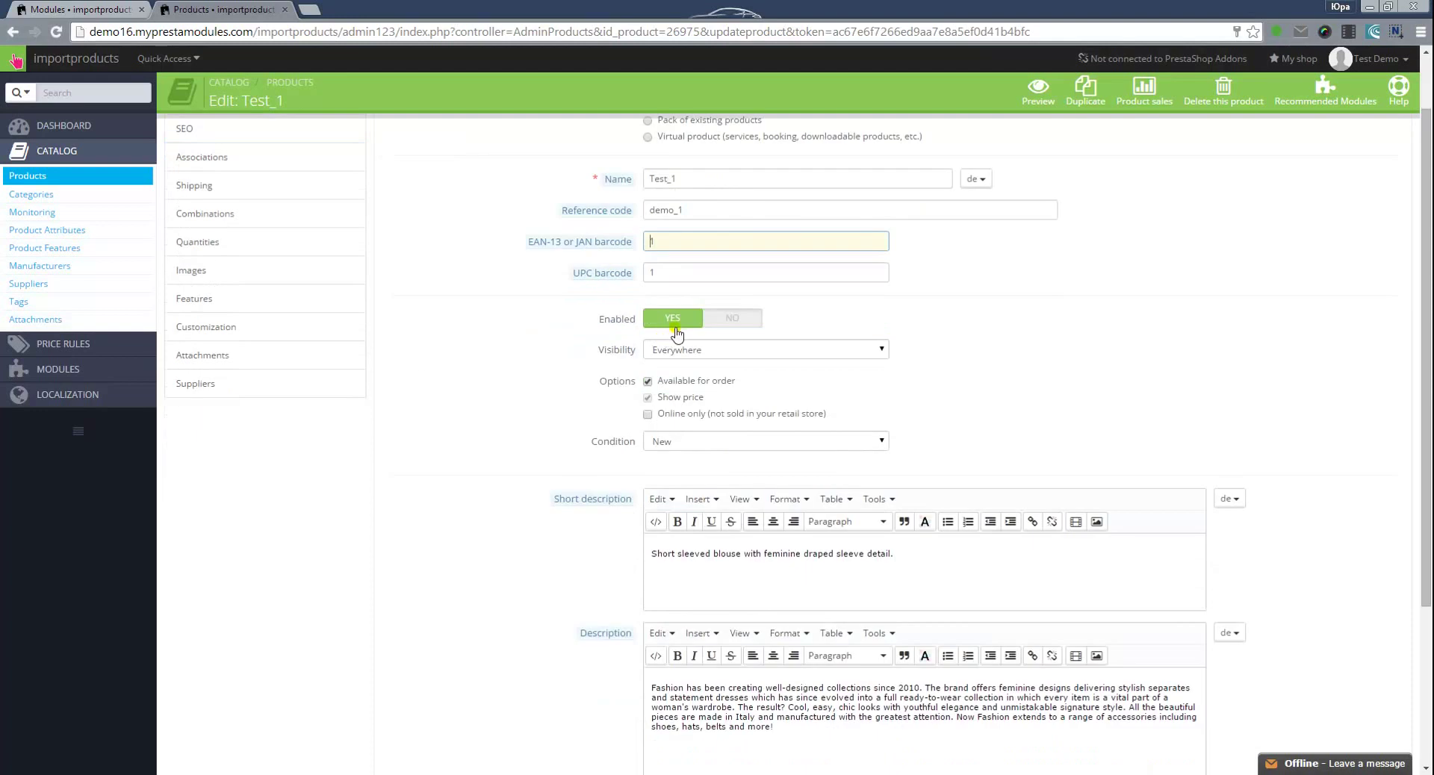
scroll(807, 362, "down", 2)
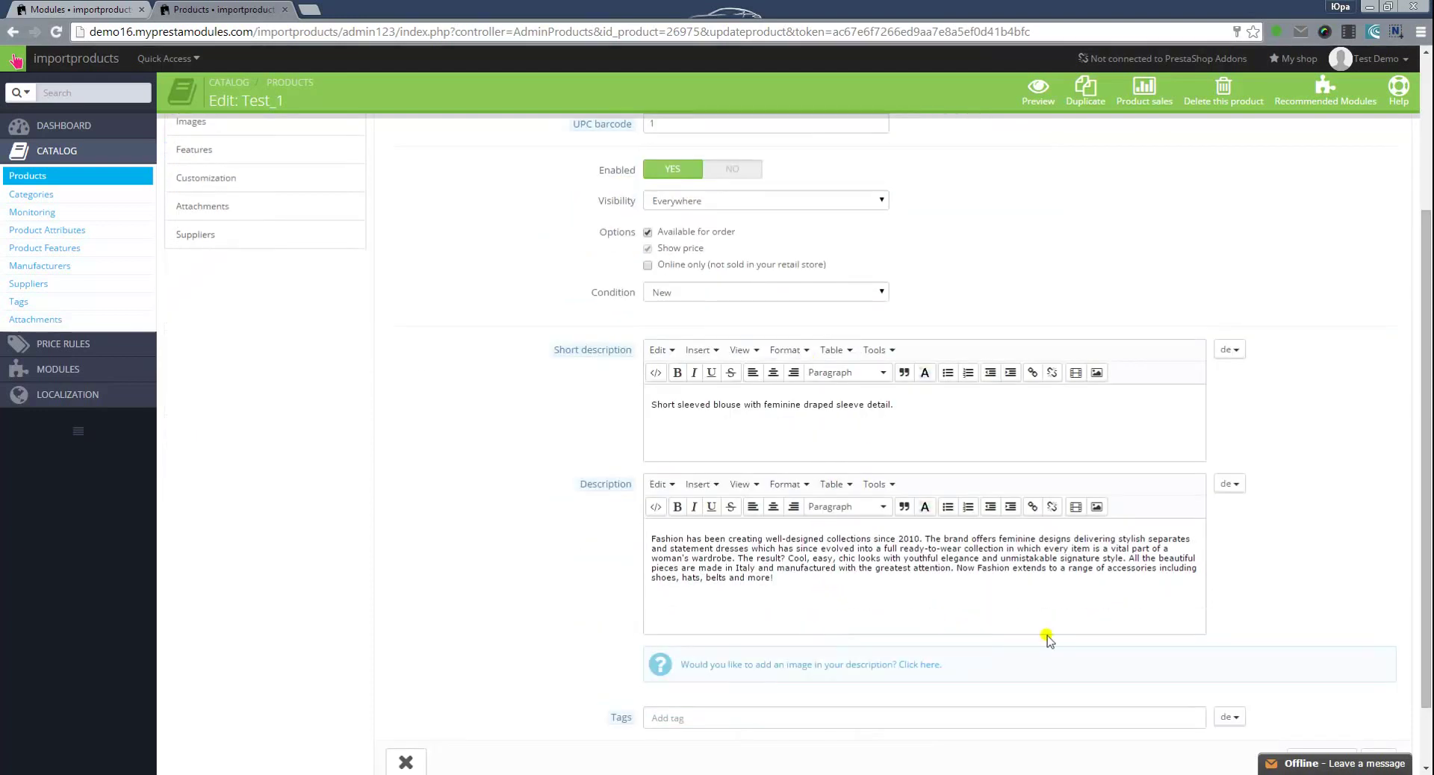
left_click(1229, 717)
left_click(1223, 746)
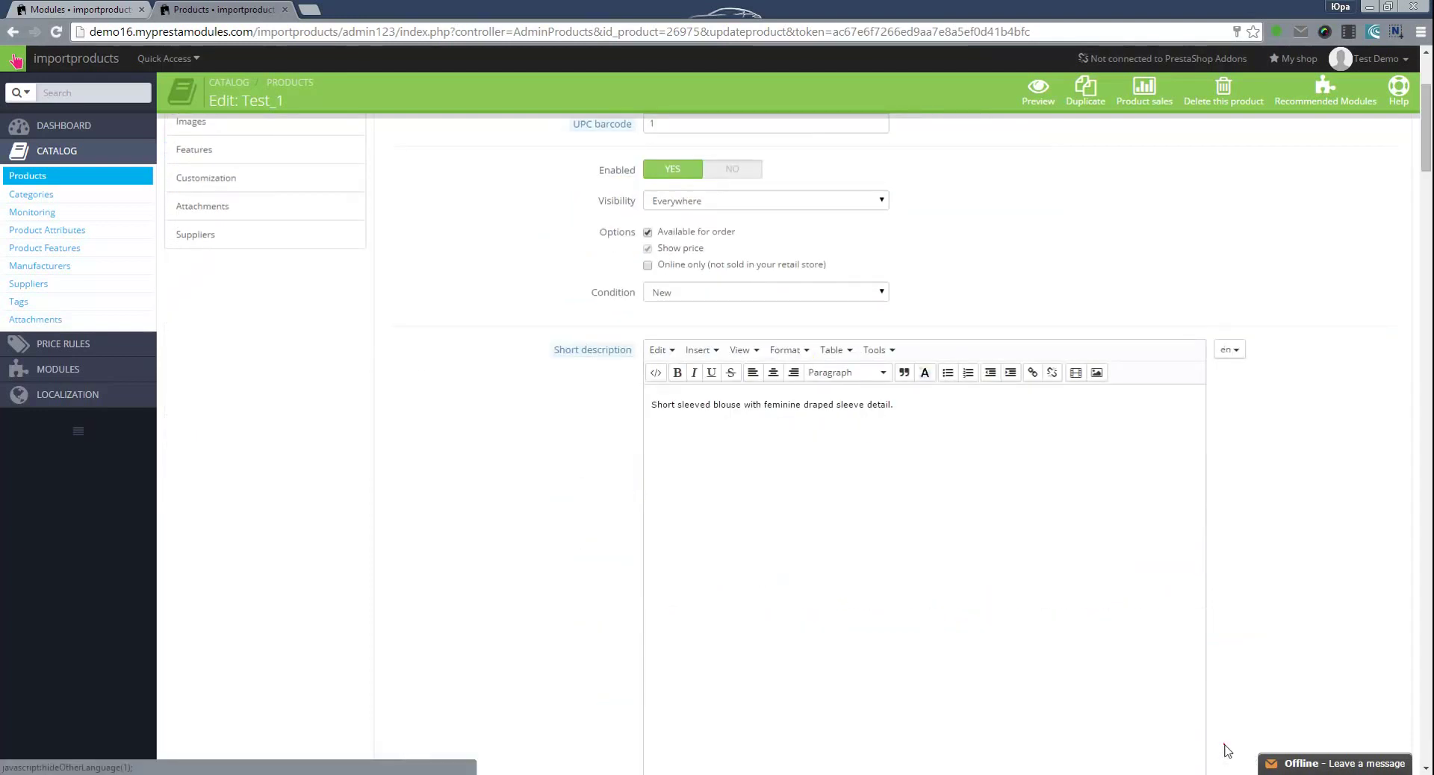
Step: Review the English descriptions, then switch the product content back to Deutsch
scroll(889, 443, "down", 10)
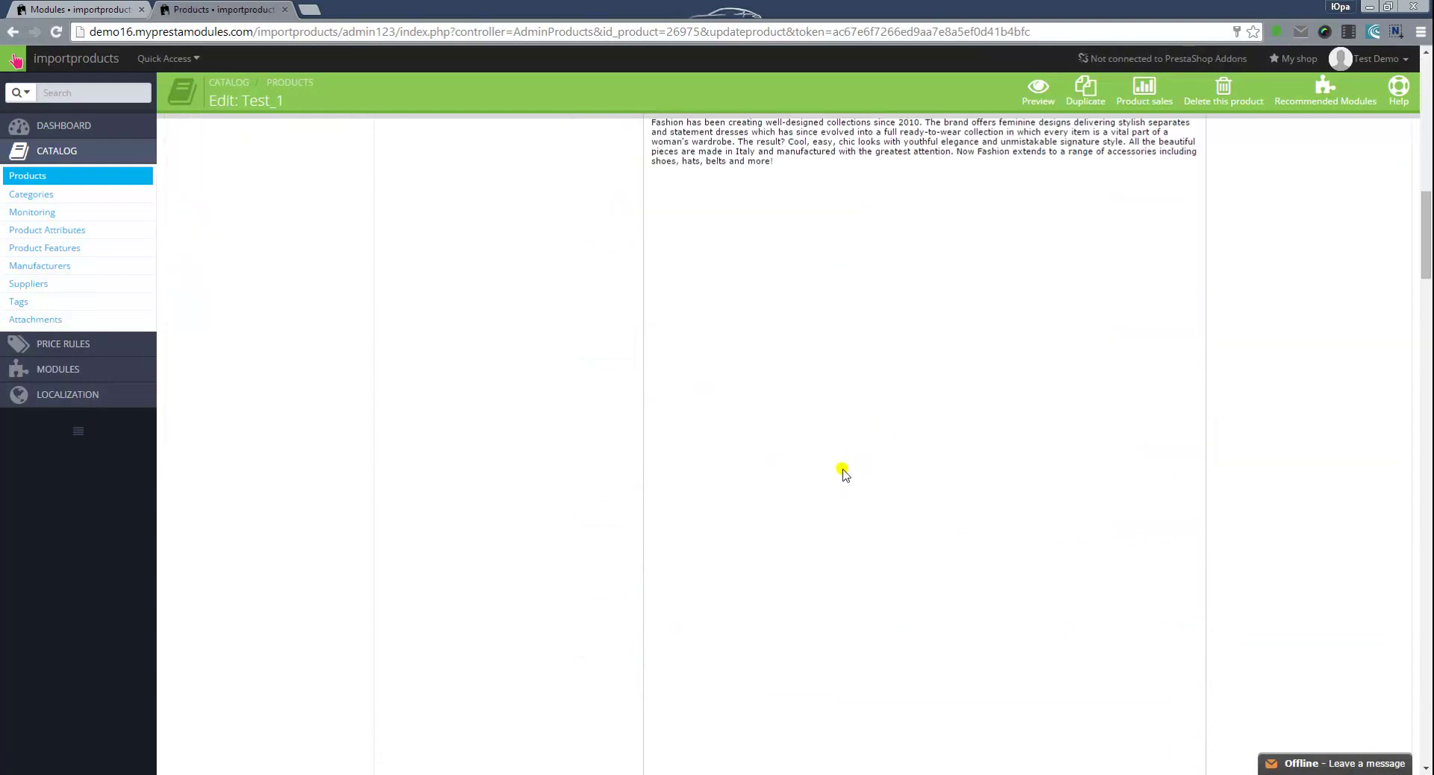
scroll(859, 472, "down", 15)
scroll(915, 480, "down", 5)
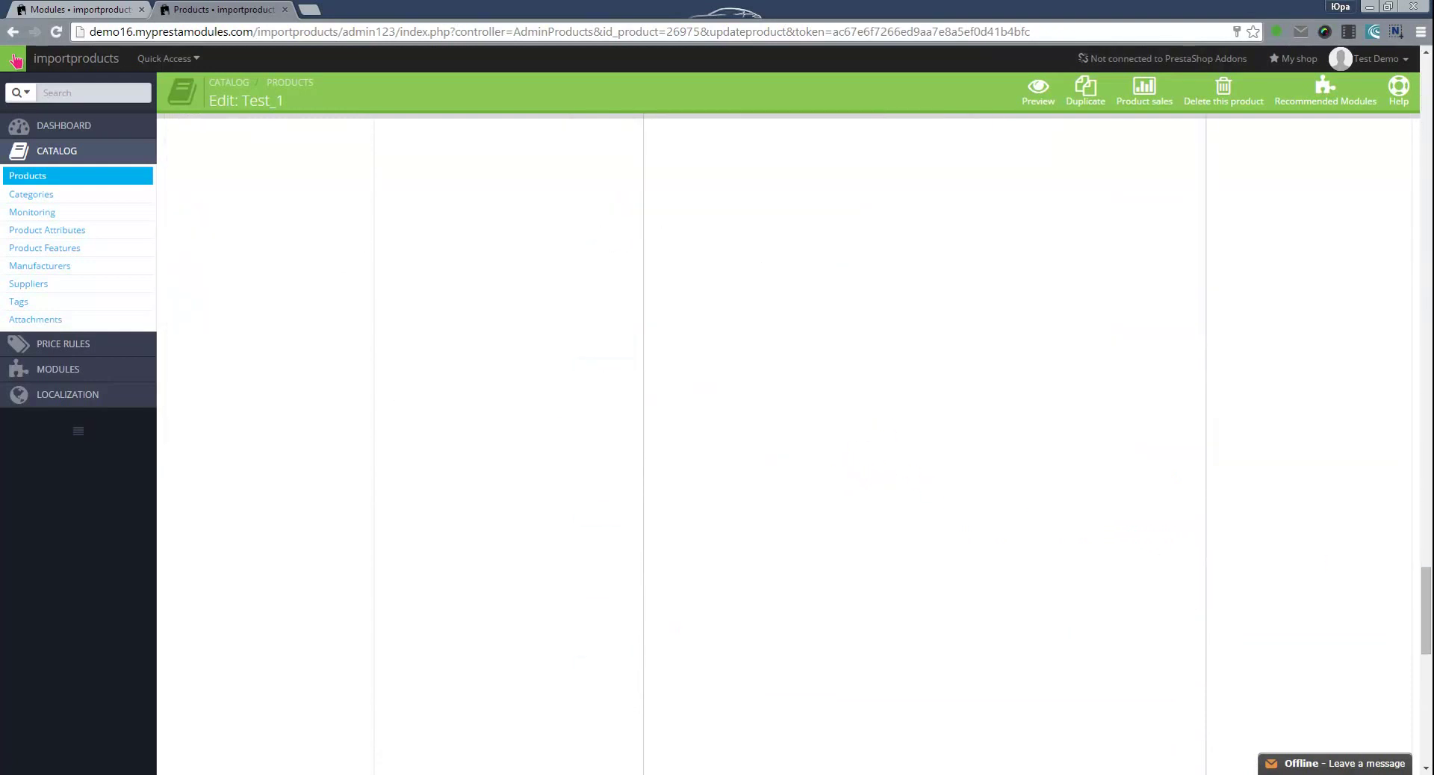
scroll(1221, 400, "up", 5)
scroll(1222, 400, "up", 8)
scroll(1221, 400, "up", 7)
scroll(1221, 400, "up", 8)
scroll(1221, 399, "up", 5)
left_click(1228, 499)
left_click(1231, 545)
scroll(1165, 544, "down", 3)
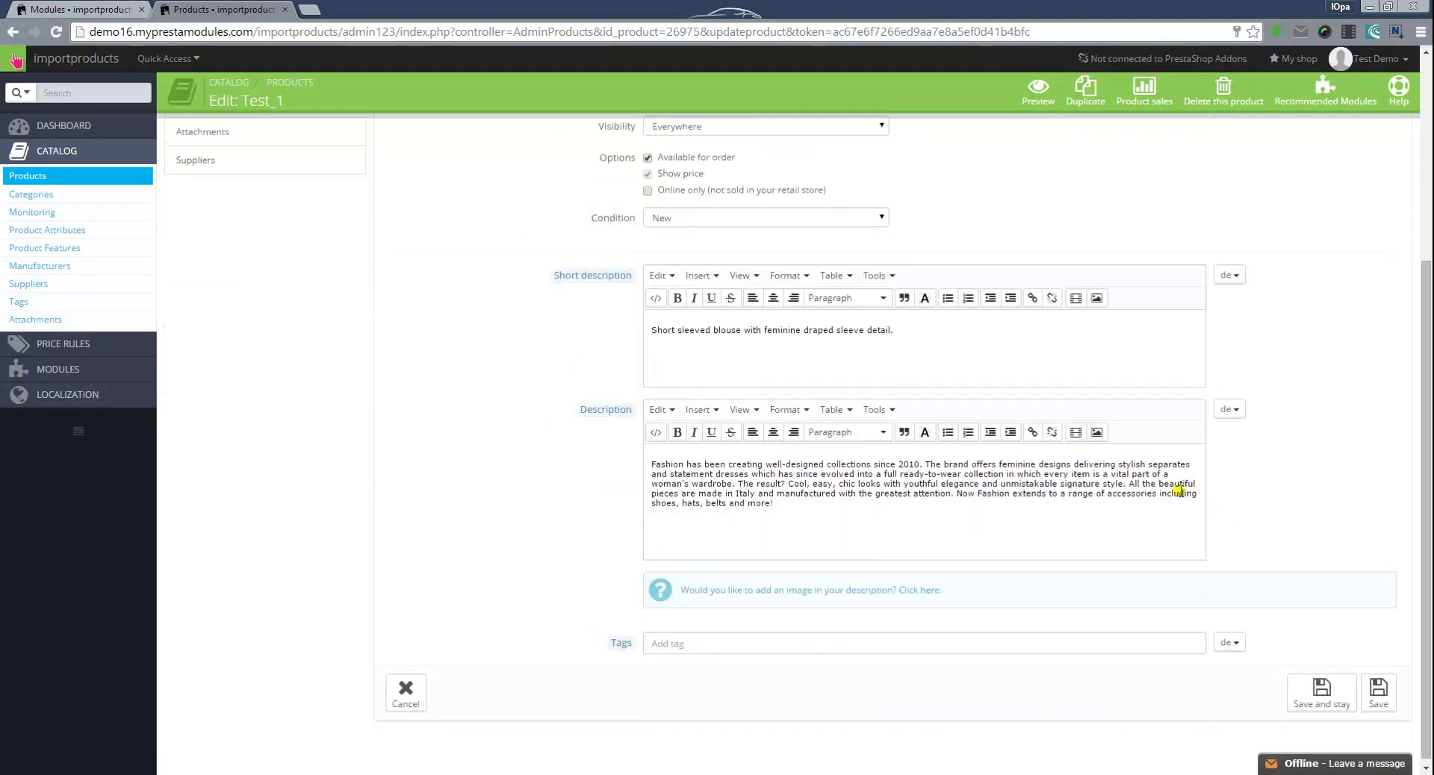
scroll(694, 359, "up", 5)
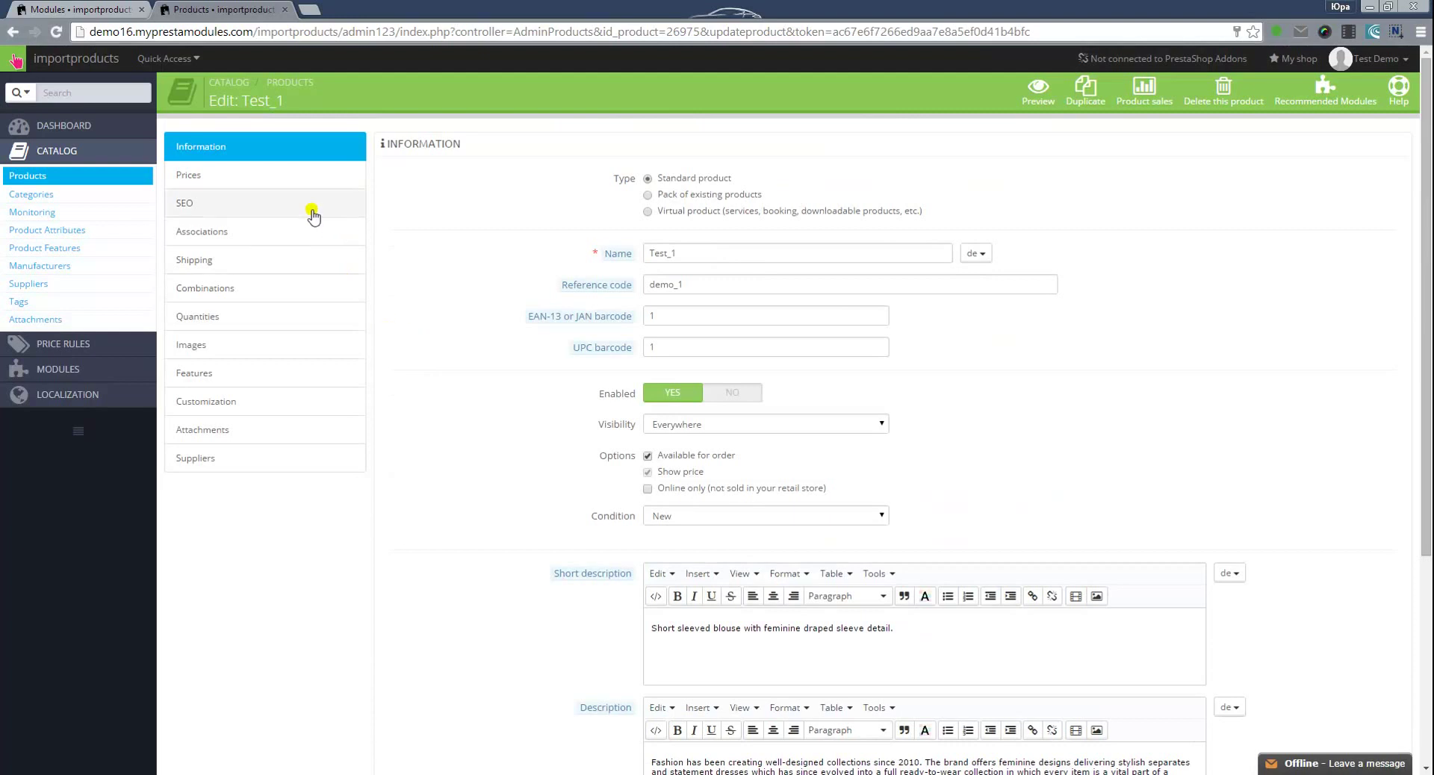
Step: Review Test_1's imported prices and specific prices, then its SEO fields
left_click(250, 188)
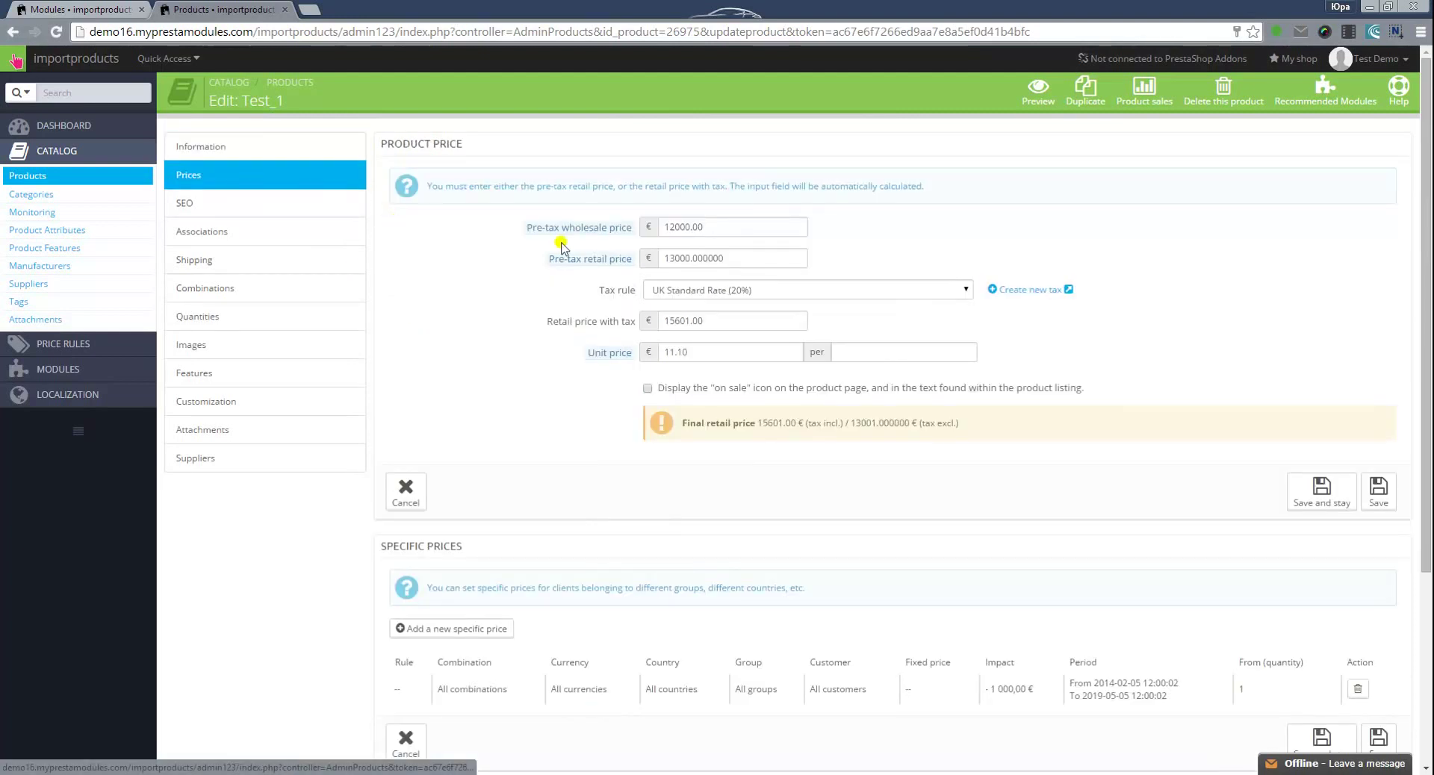
scroll(837, 413, "down", 2)
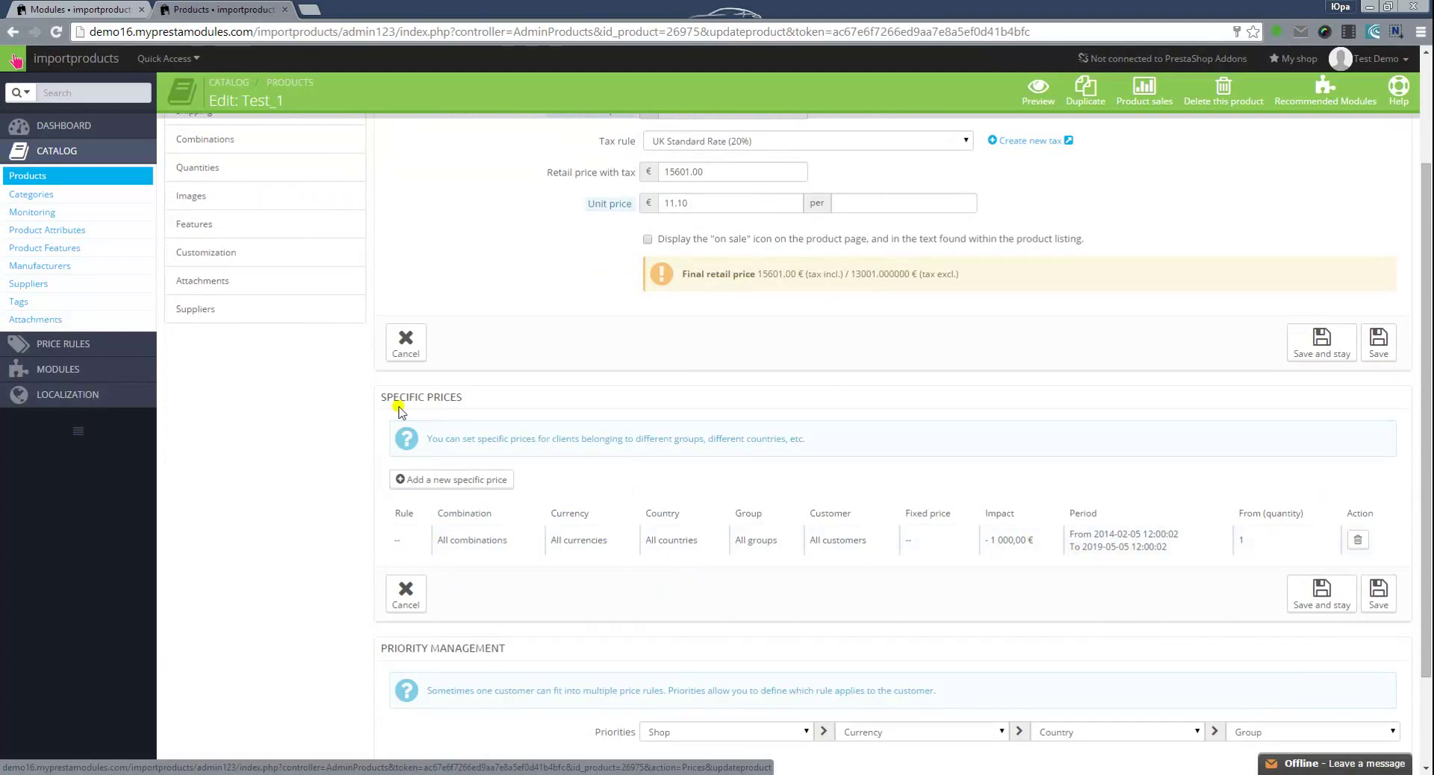
left_click_drag(446, 397, 471, 400)
scroll(368, 397, "up", 2)
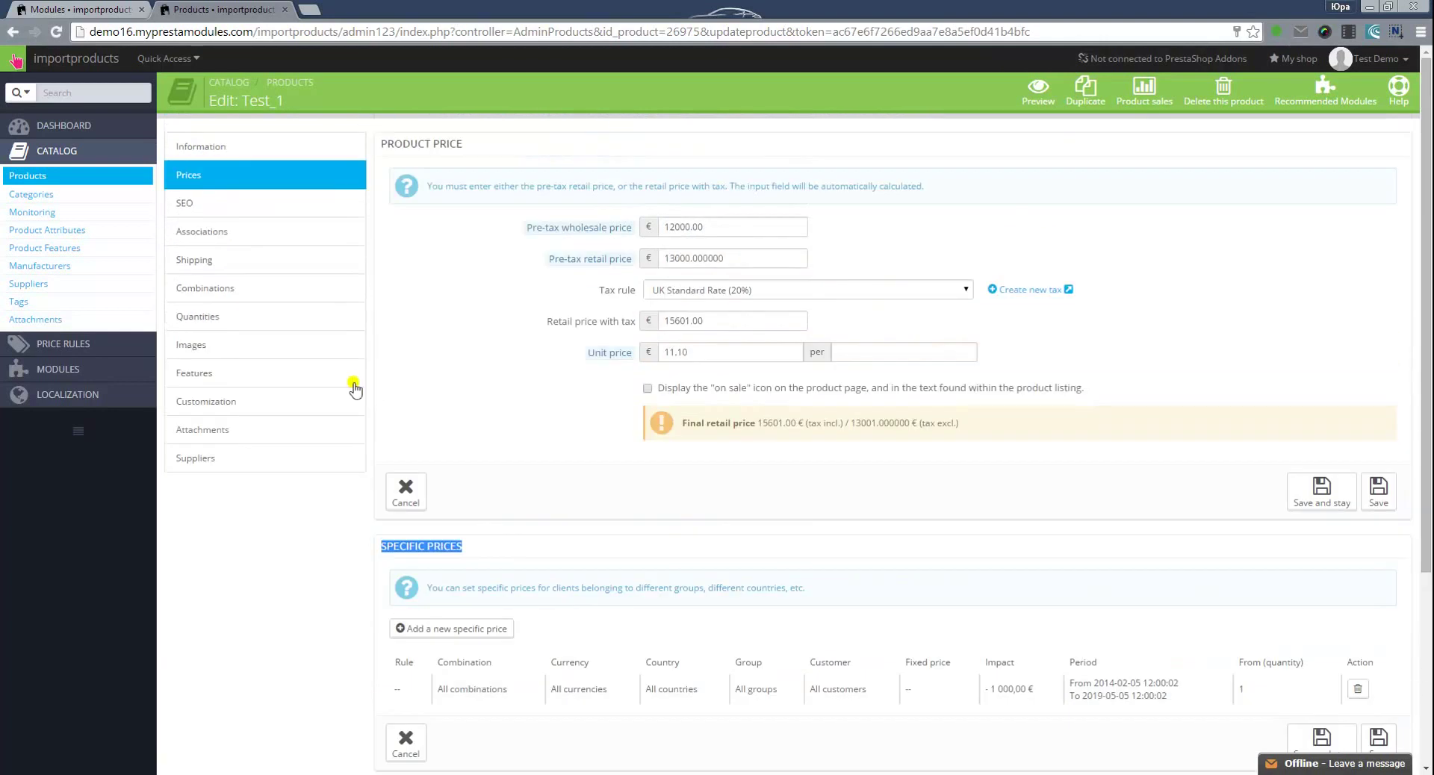
left_click(246, 218)
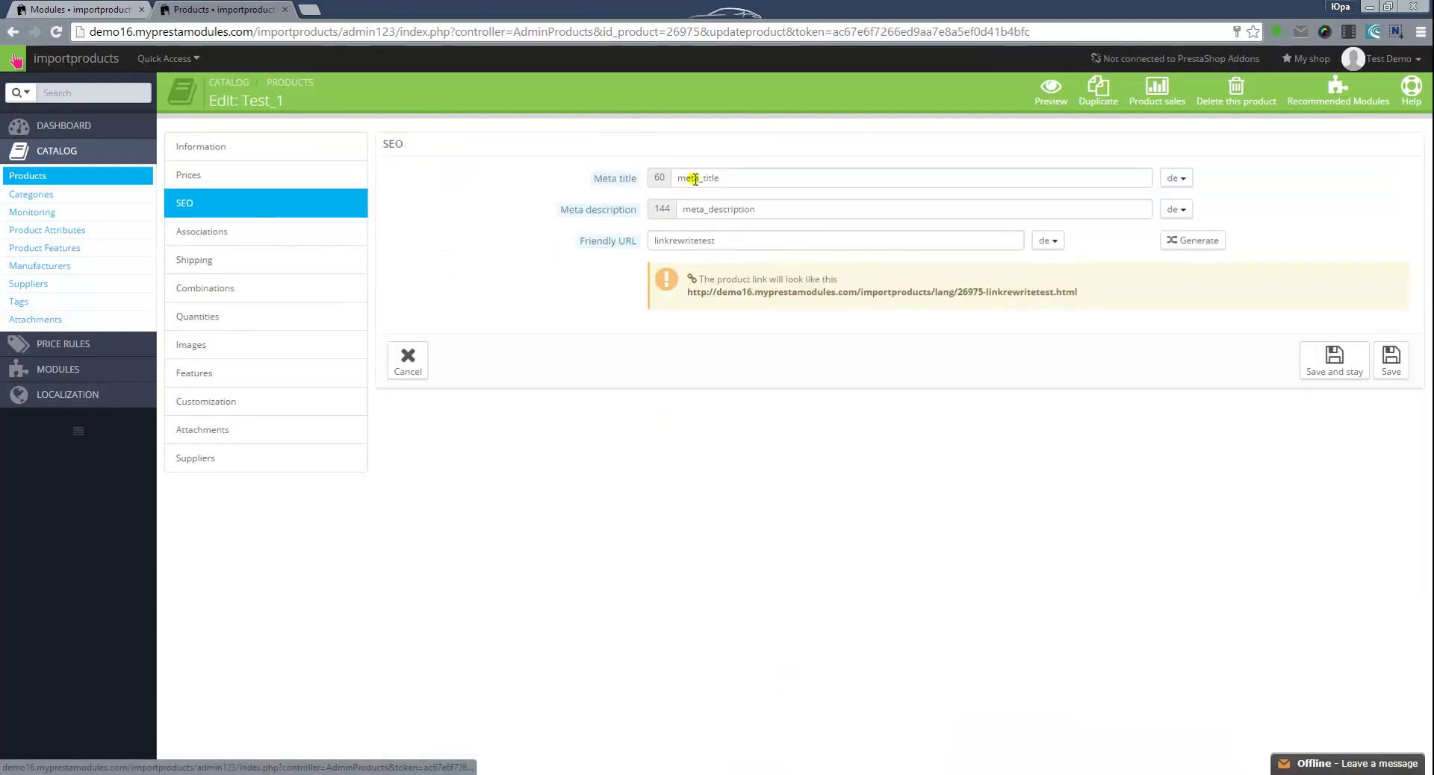
Step: Browse Test_1's category tree, where Home shows 5 categories selected
left_click(219, 237)
scroll(627, 317, "down", 2)
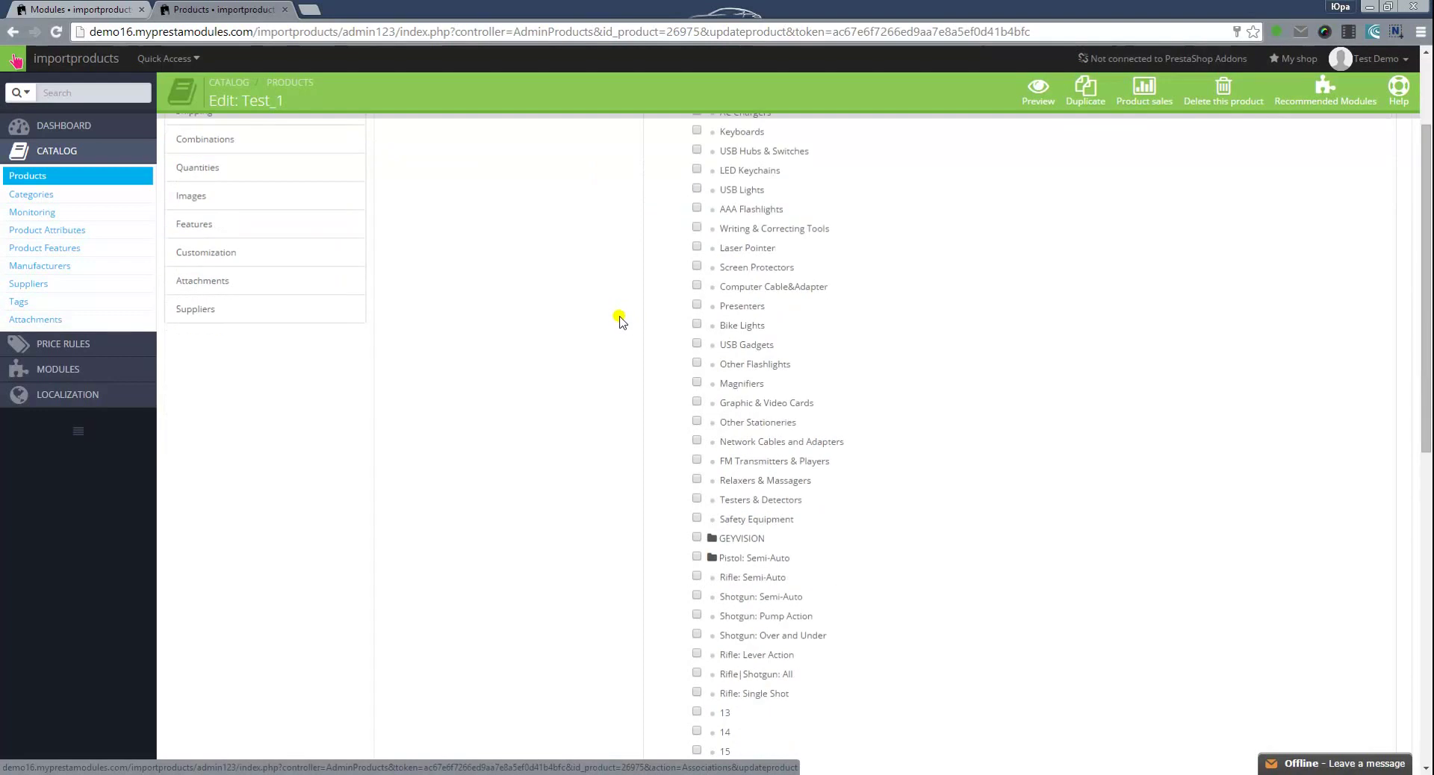
scroll(621, 329, "down", 6)
scroll(621, 329, "down", 2)
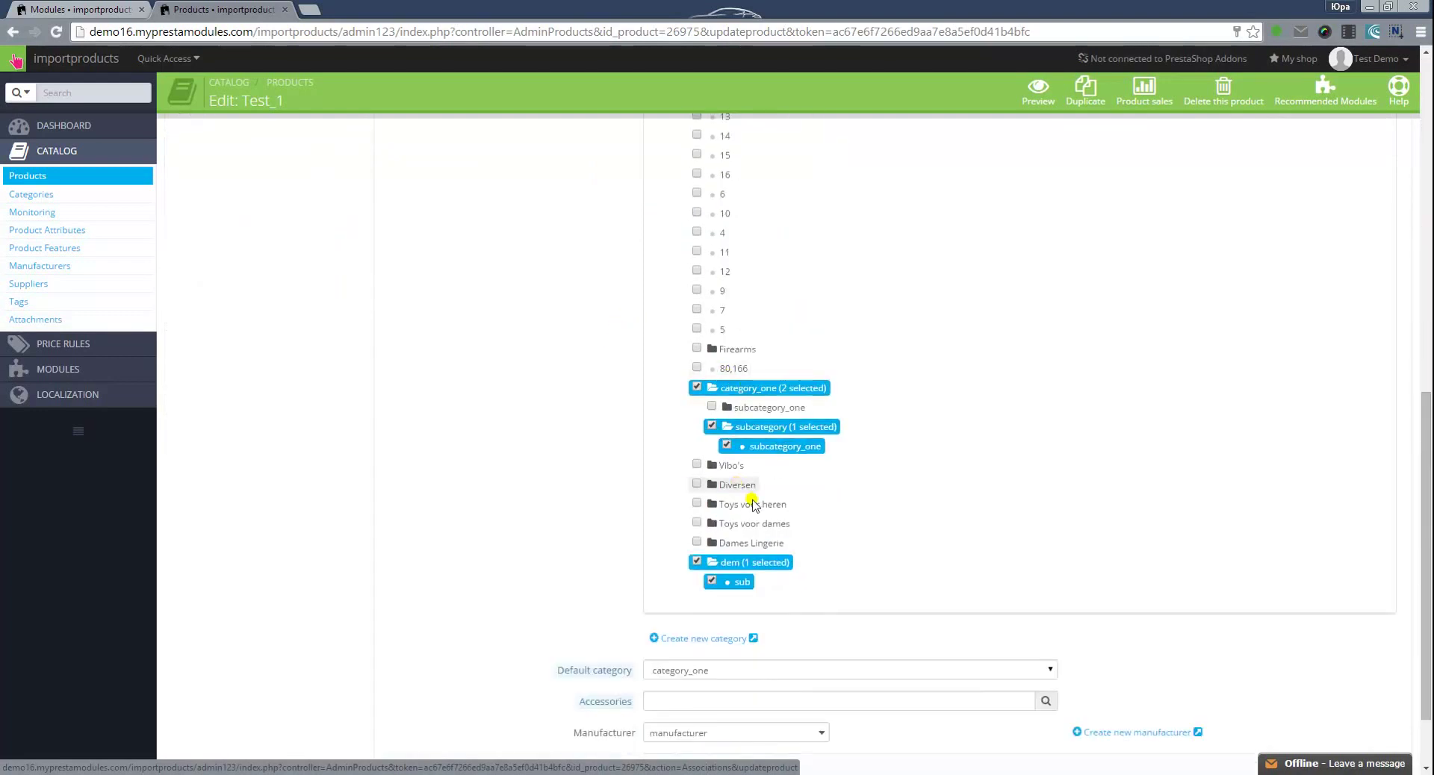
scroll(336, 340, "up", 10)
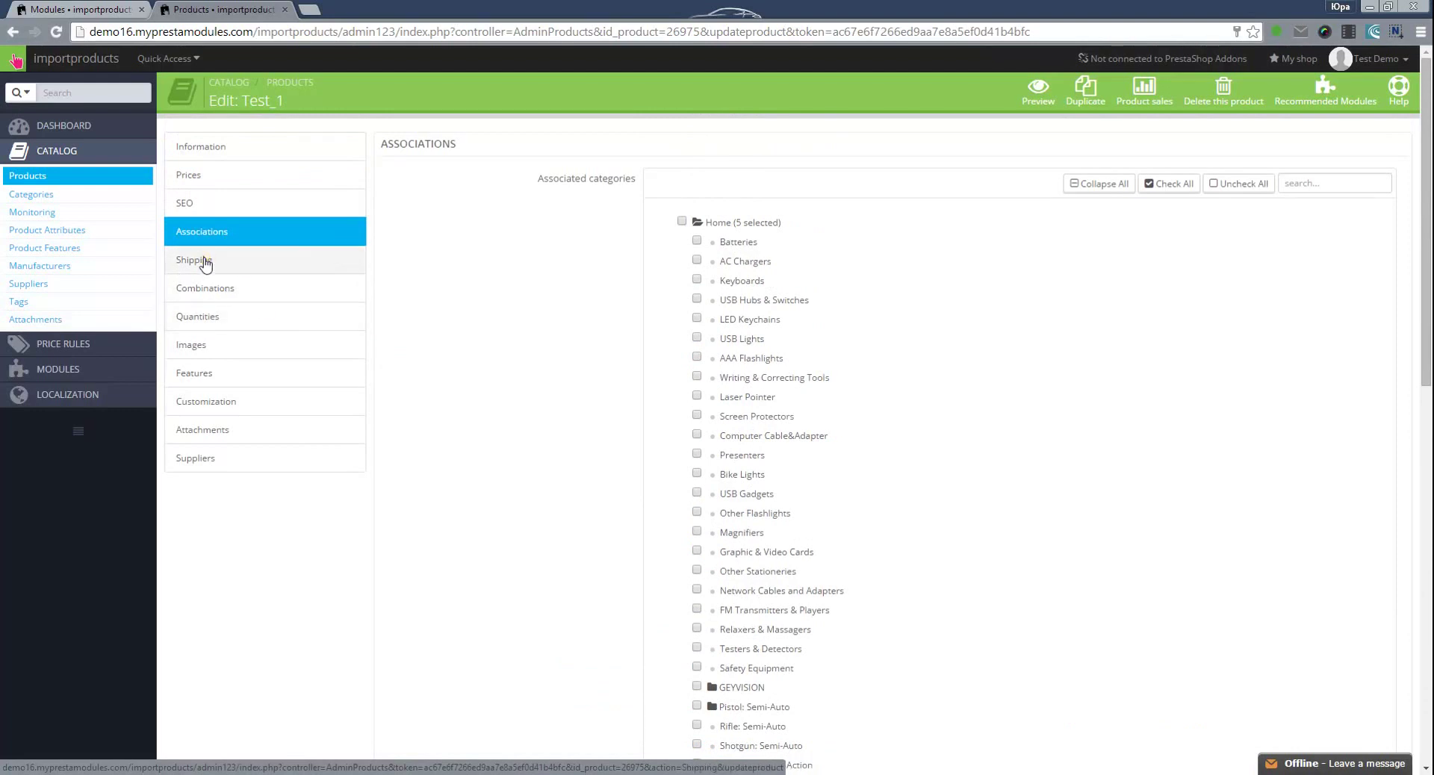
Step: Review Test_1's shipping details, combinations and available quantities
left_click(203, 261)
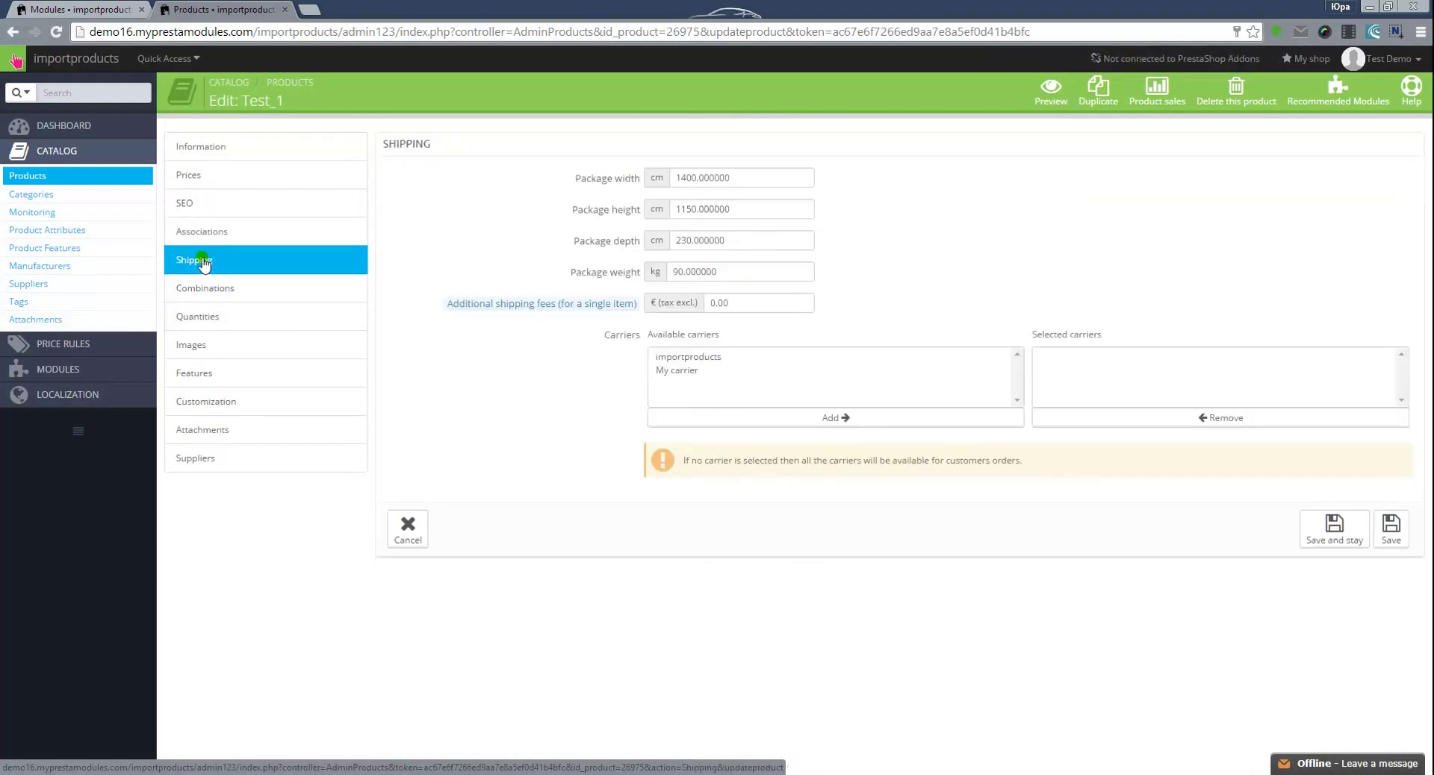
left_click(203, 290)
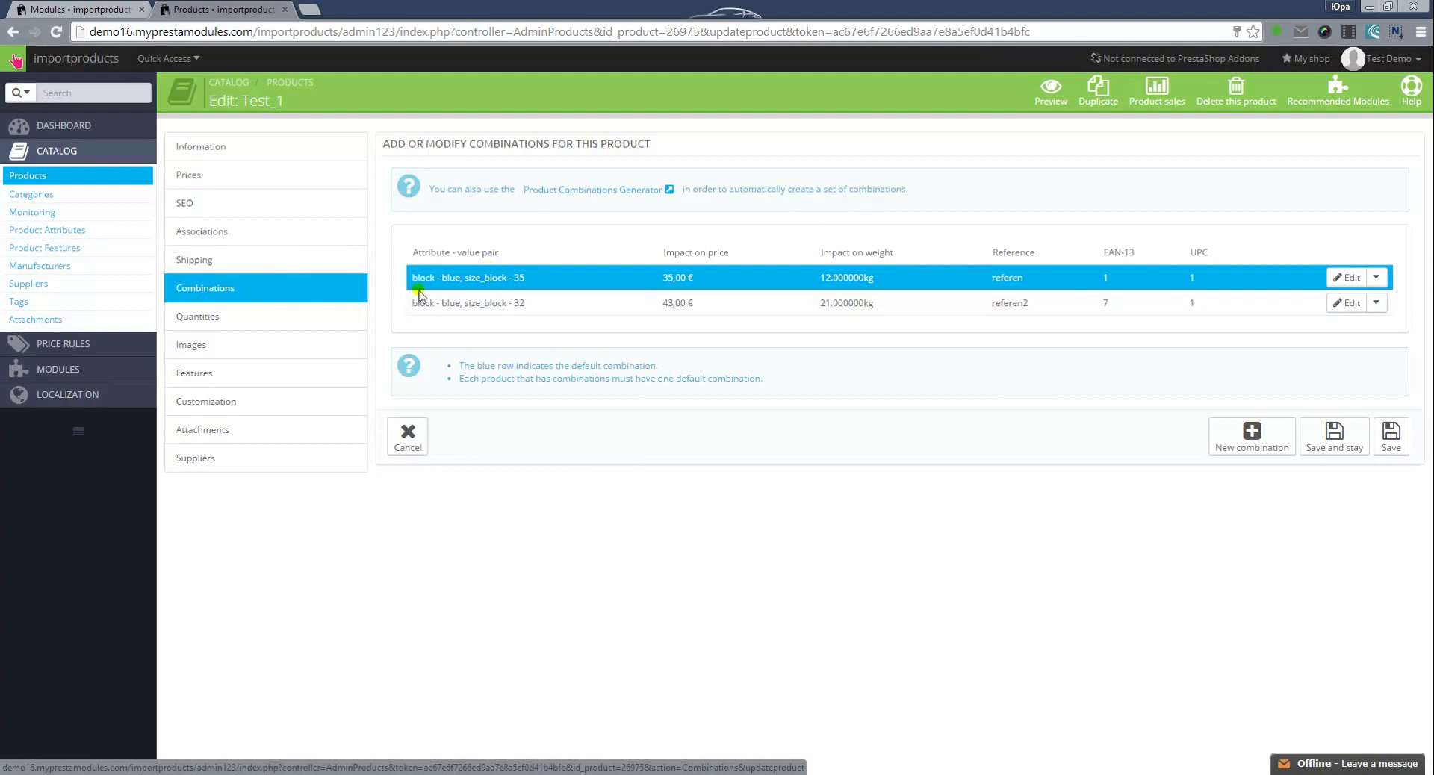
left_click(212, 323)
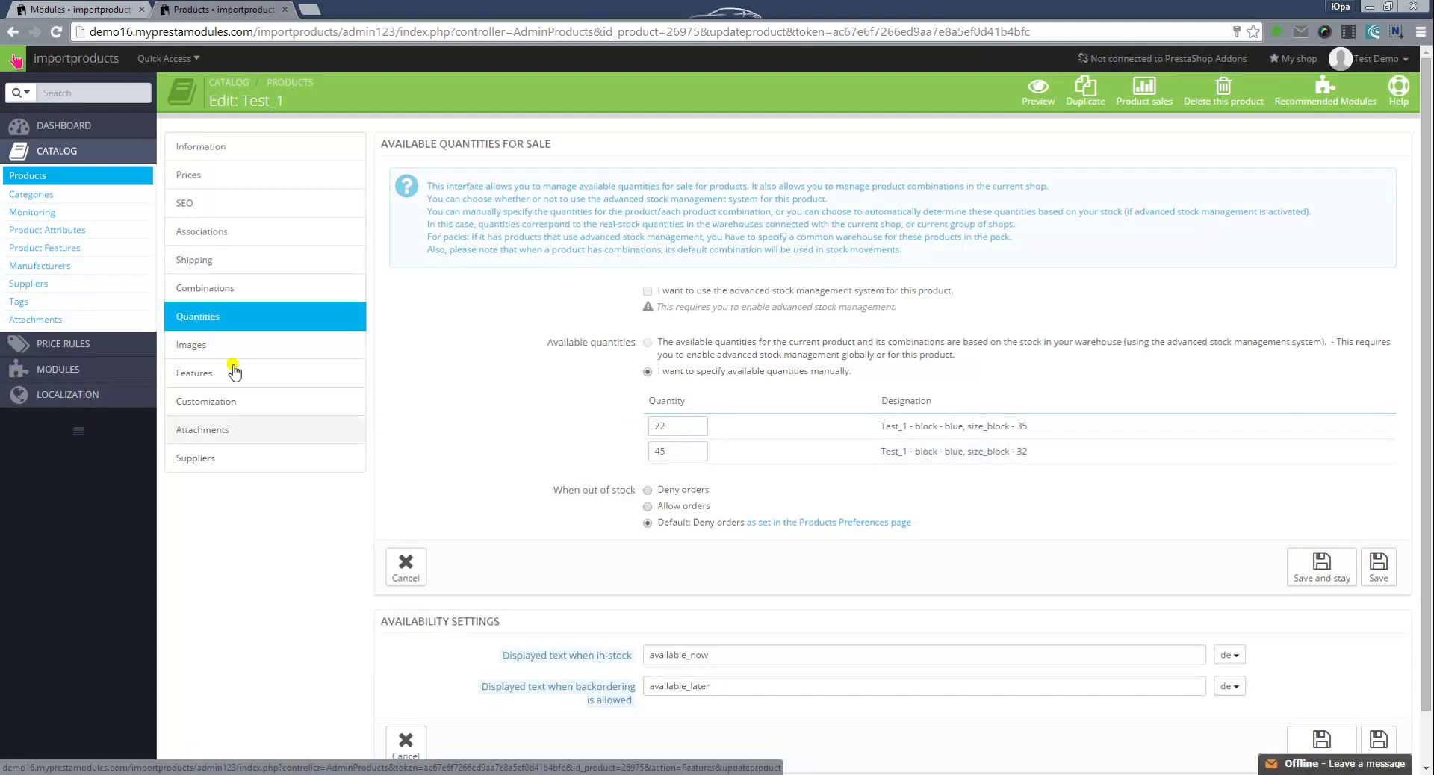
Step: Review Test_1's imported images and assigned features
left_click(214, 348)
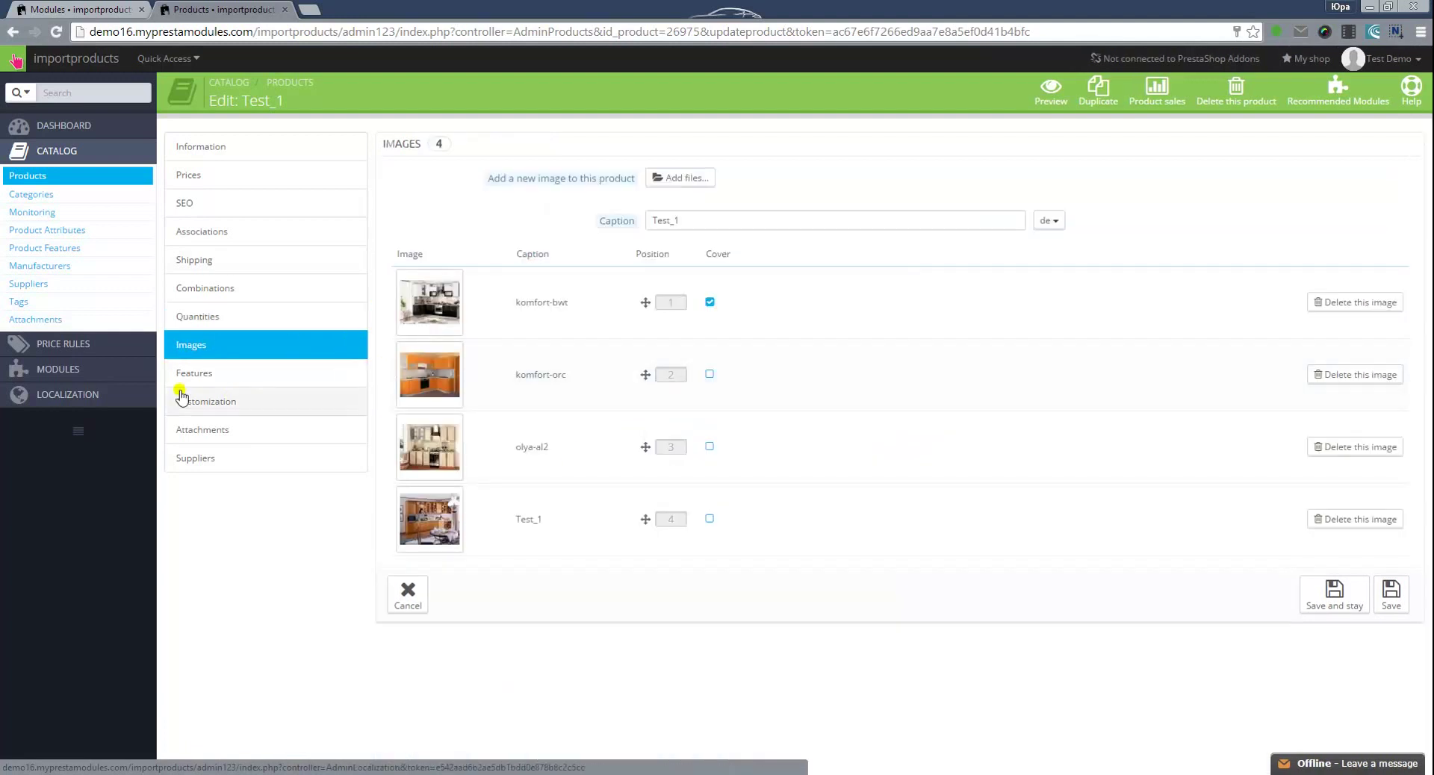
mouse_move(191, 390)
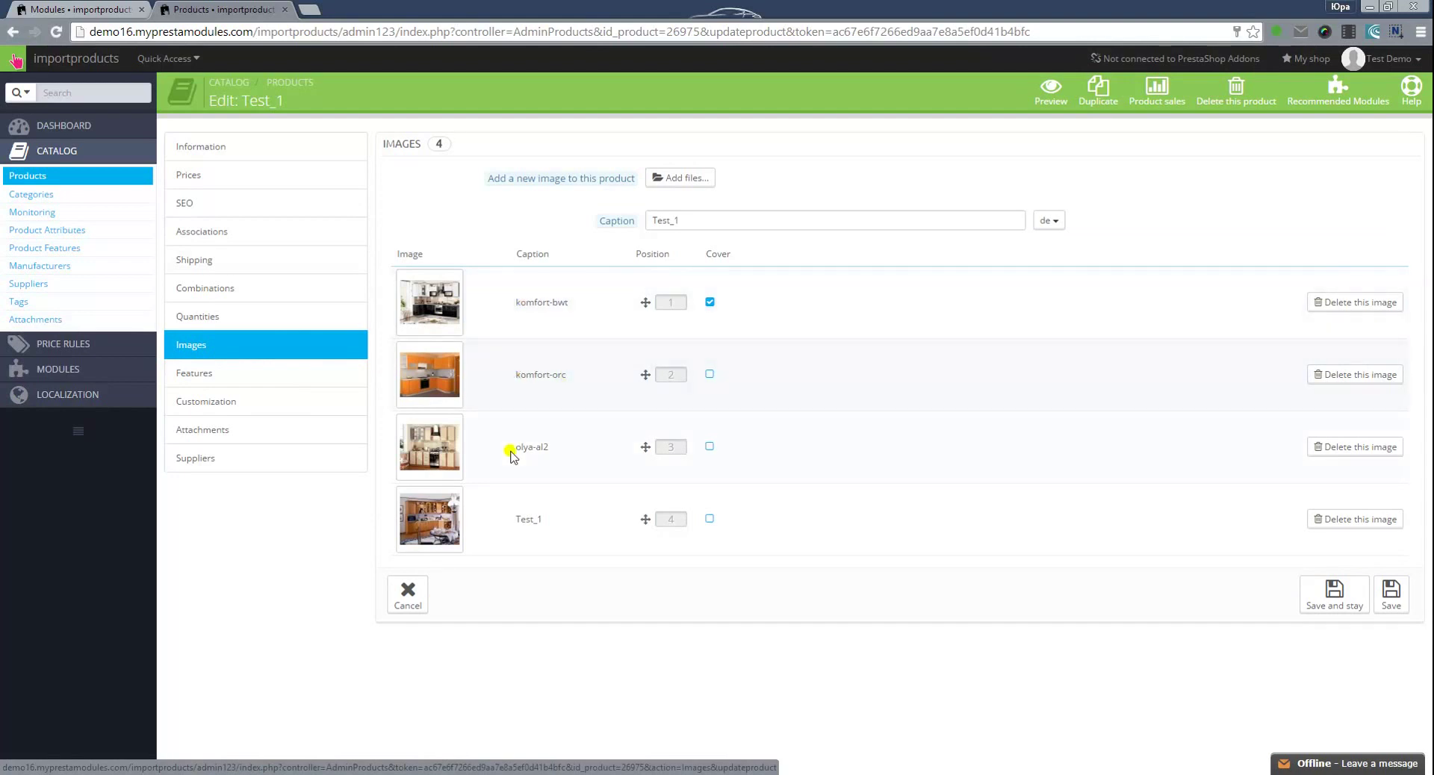
left_click(199, 373)
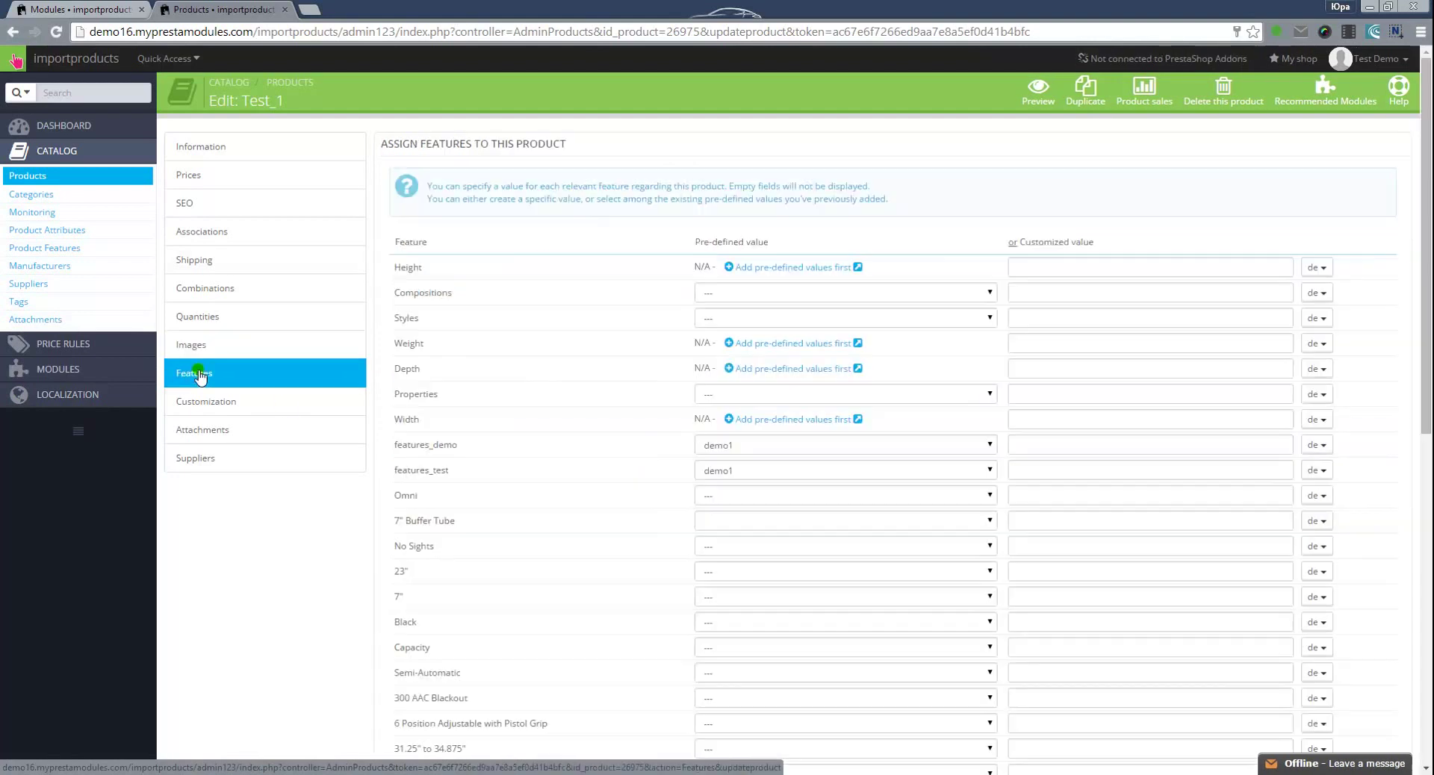
scroll(593, 406, "down", 8)
scroll(593, 406, "up", 8)
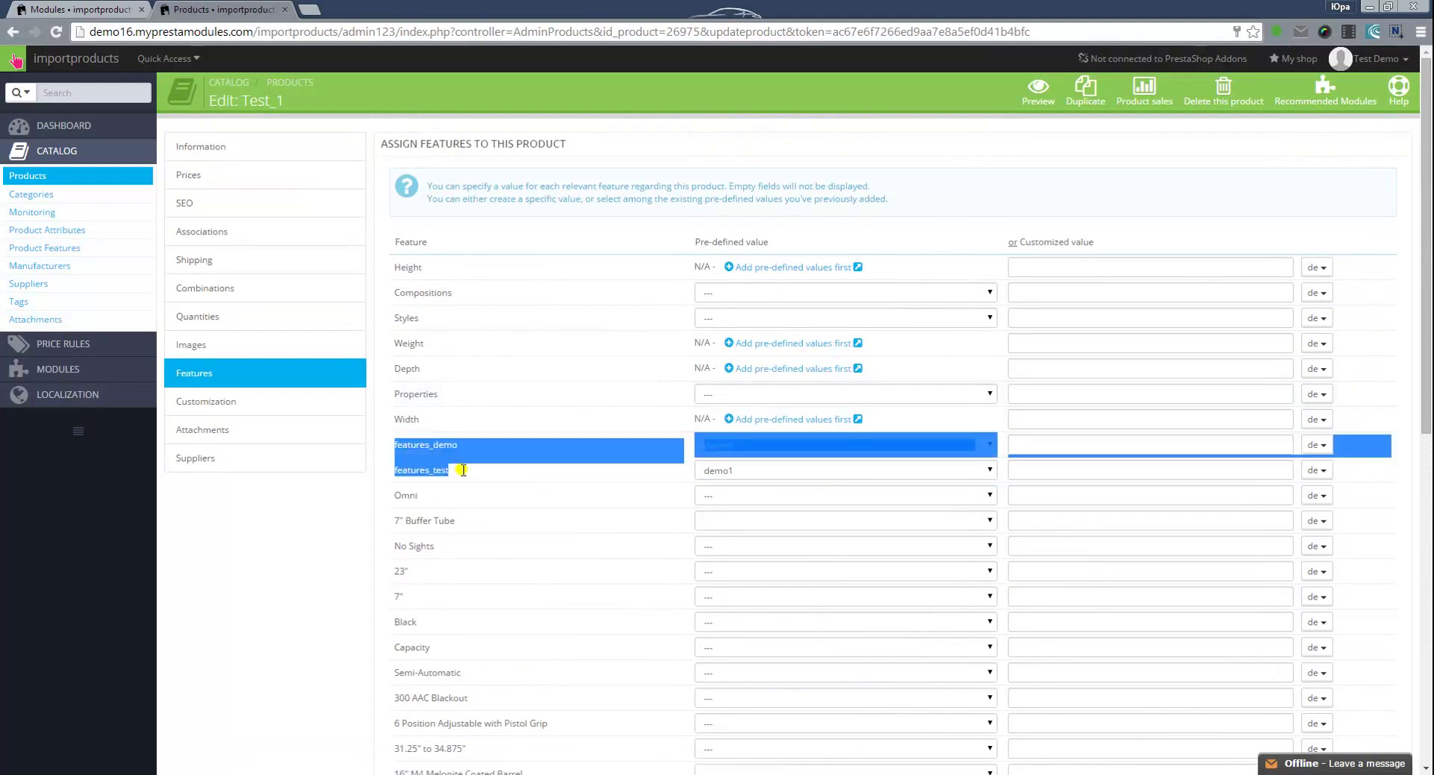
Step: Check customization and attachments, then suppliers: supplier and supplier2 ticked, supplier as default
left_click(209, 404)
left_click(207, 433)
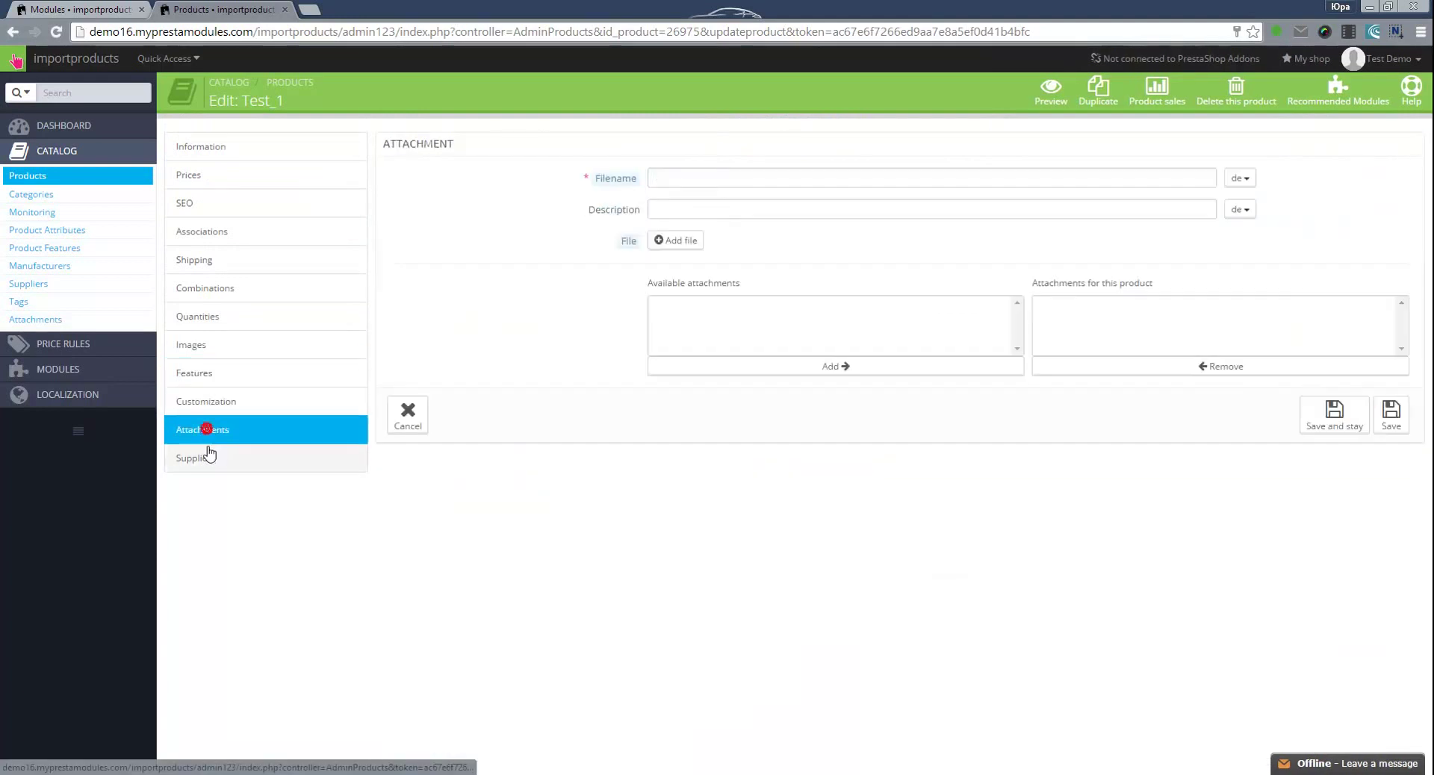
left_click(208, 451)
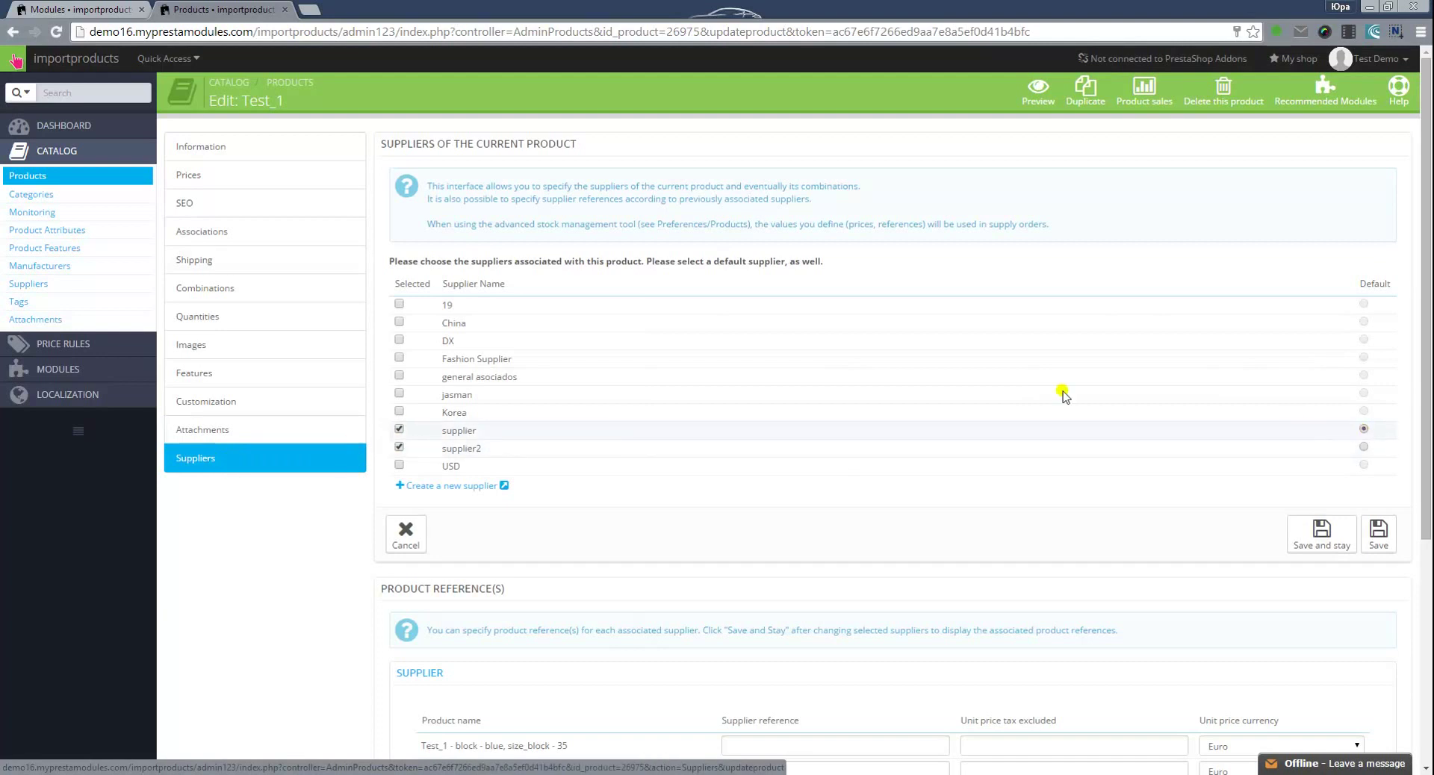
scroll(278, 523, "down", 4)
scroll(270, 518, "up", 4)
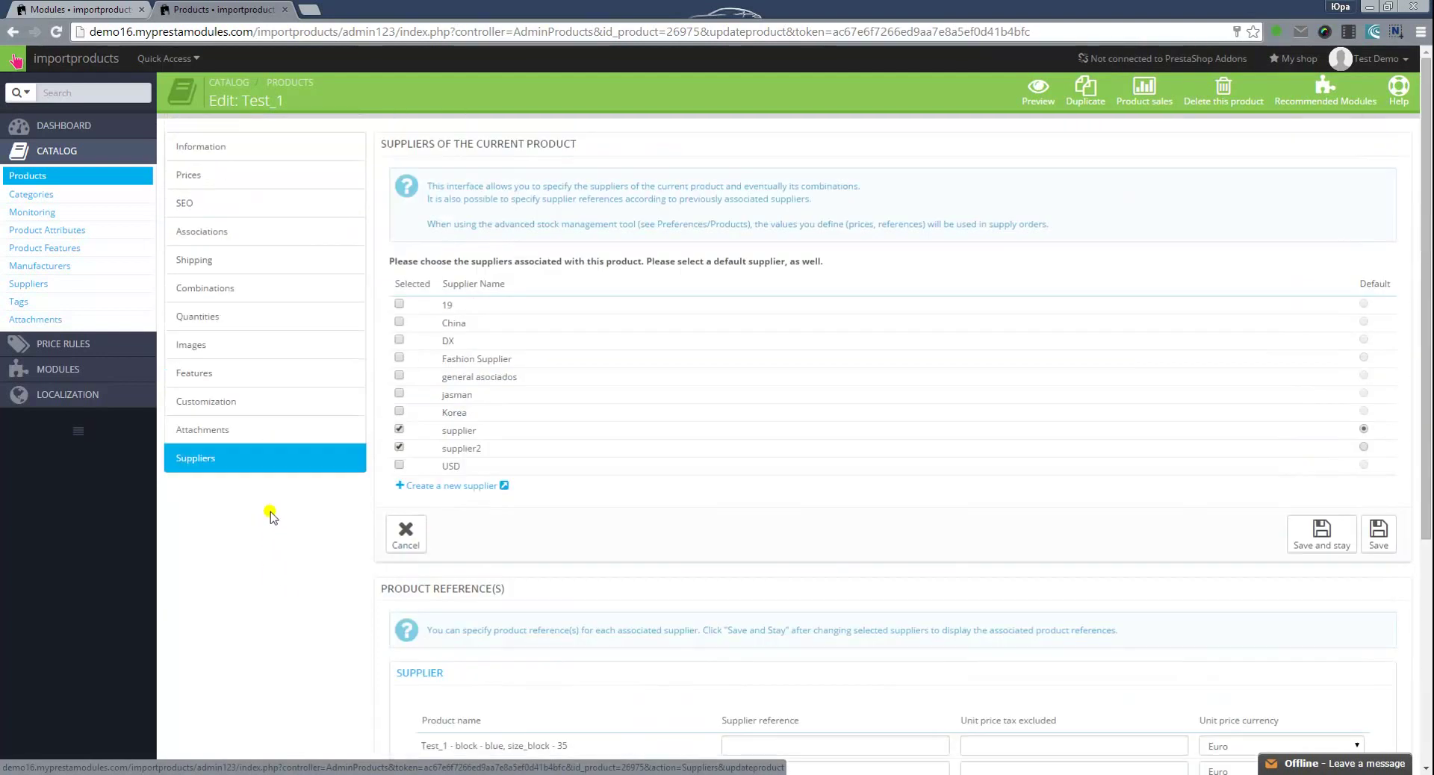
Step: Open Catalog > Products and find Test_1 listed last of 47 items at 13 000,00 €
left_click(43, 177)
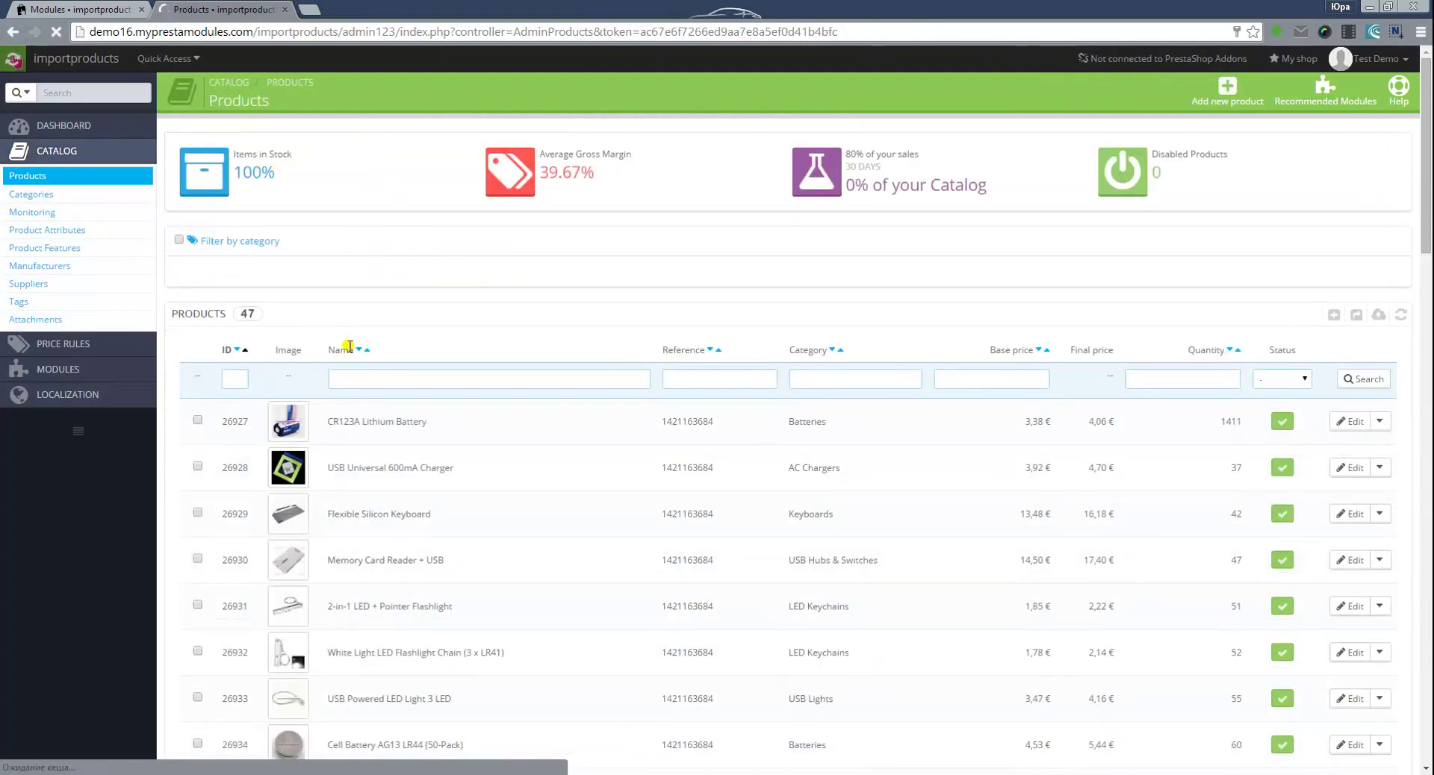
scroll(345, 349, "down", 7)
scroll(346, 349, "down", 7)
scroll(337, 343, "down", 7)
scroll(336, 336, "down", 5)
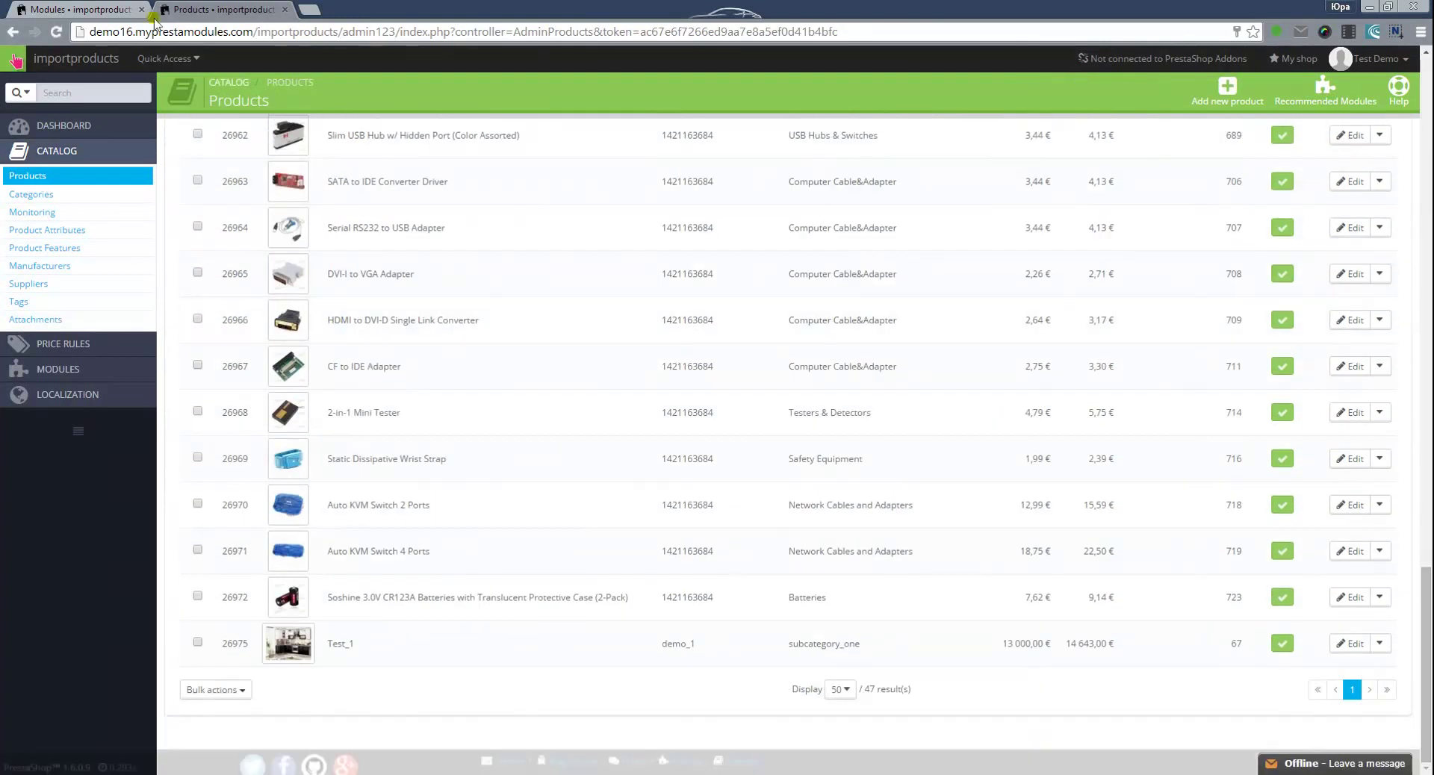